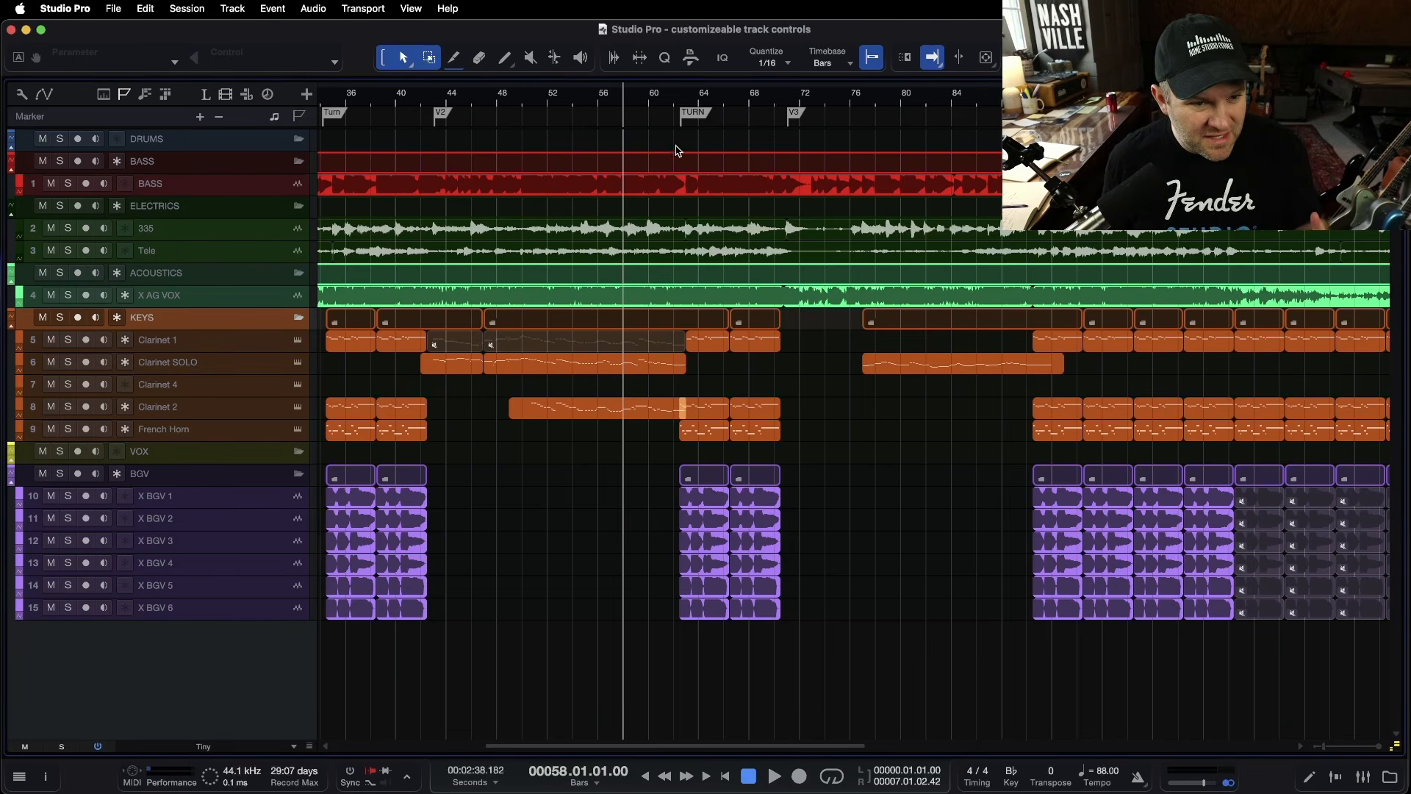
click(493, 188)
right_click(493, 188)
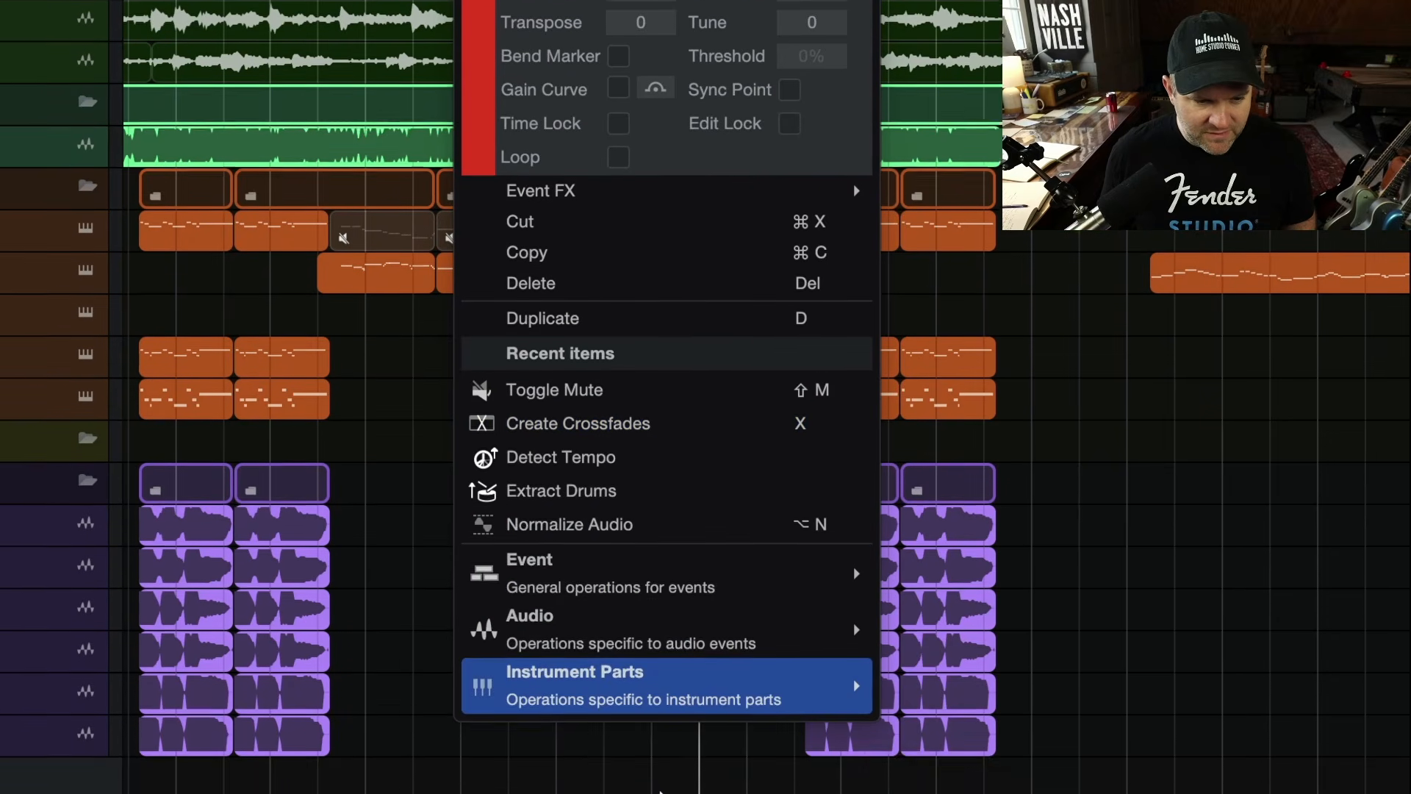
mouse_move(691, 628)
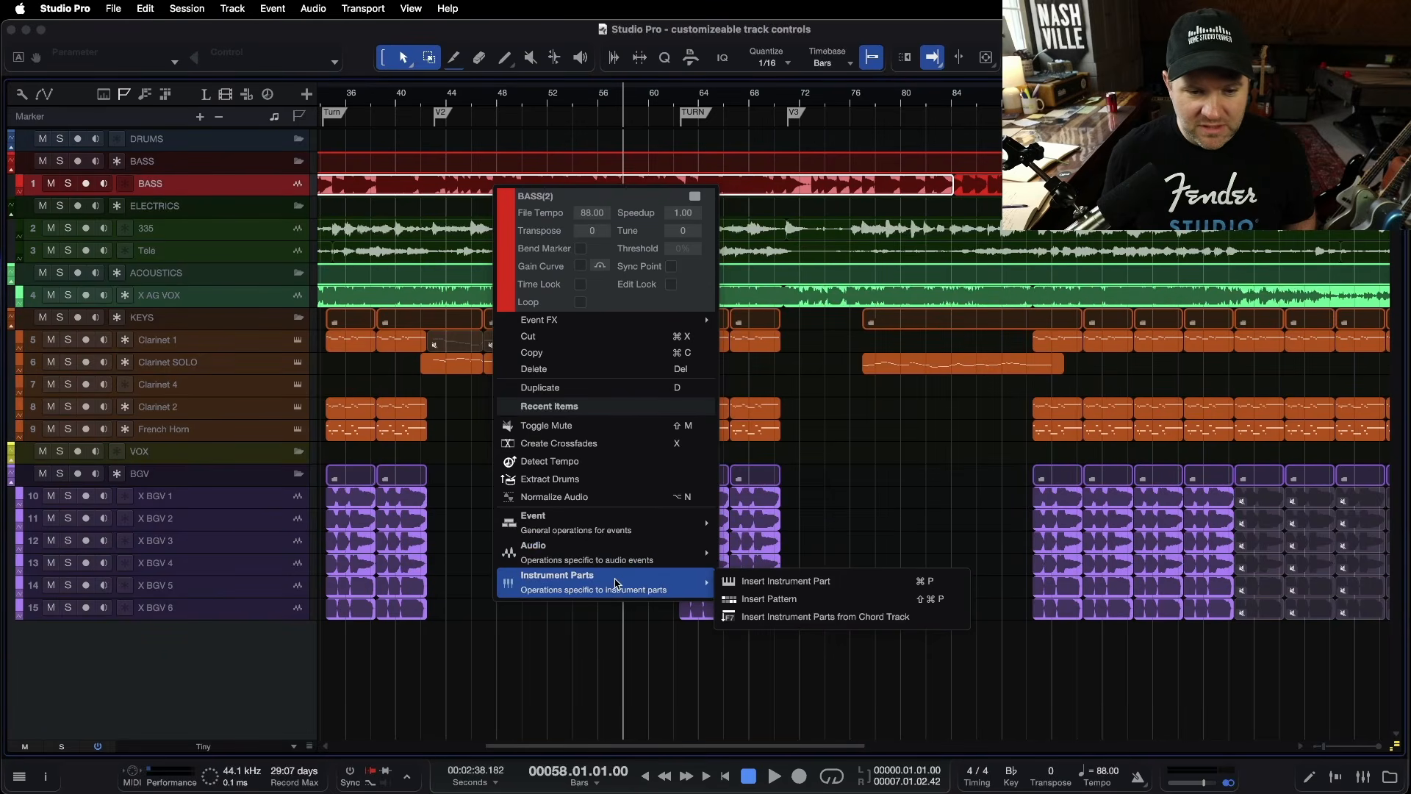
click(553, 30)
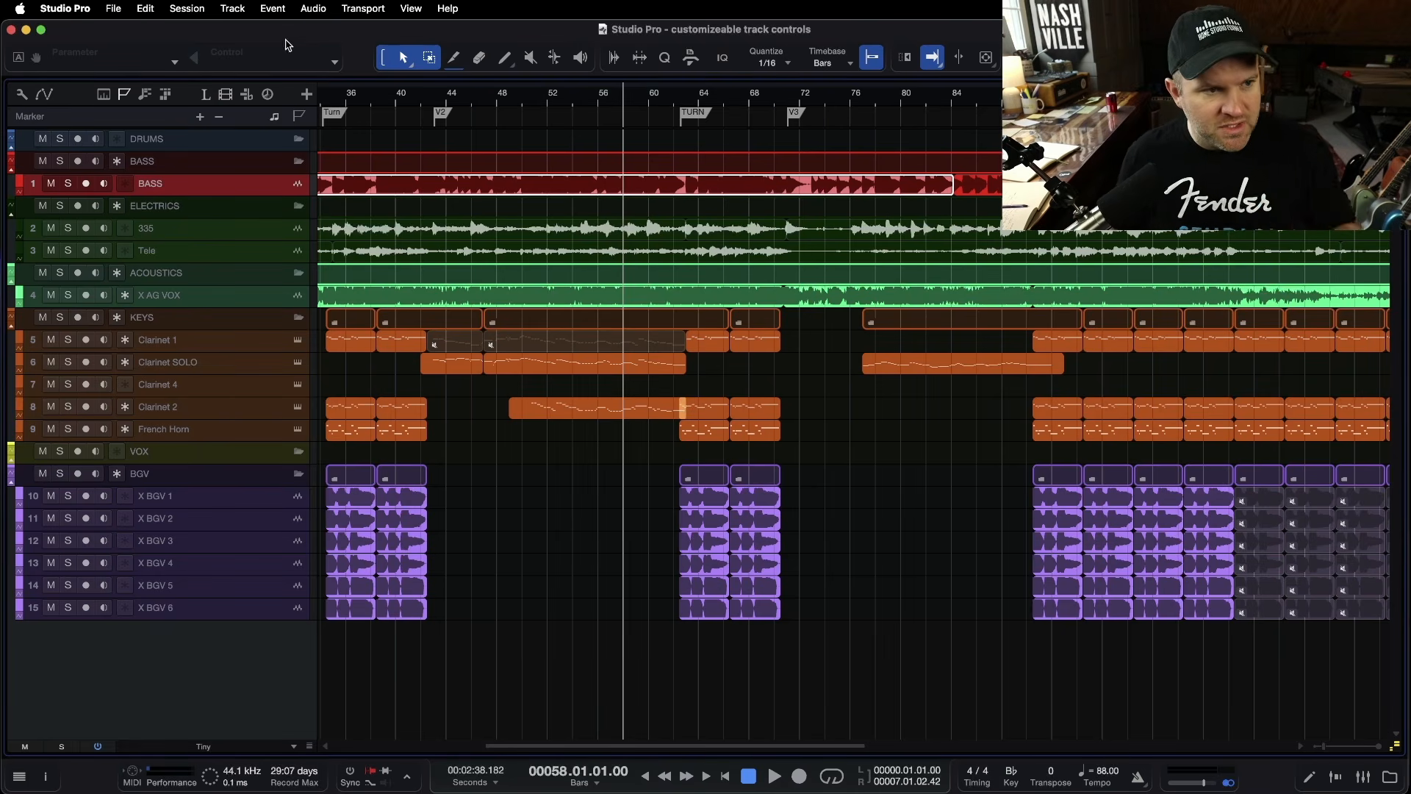
right_click(367, 46)
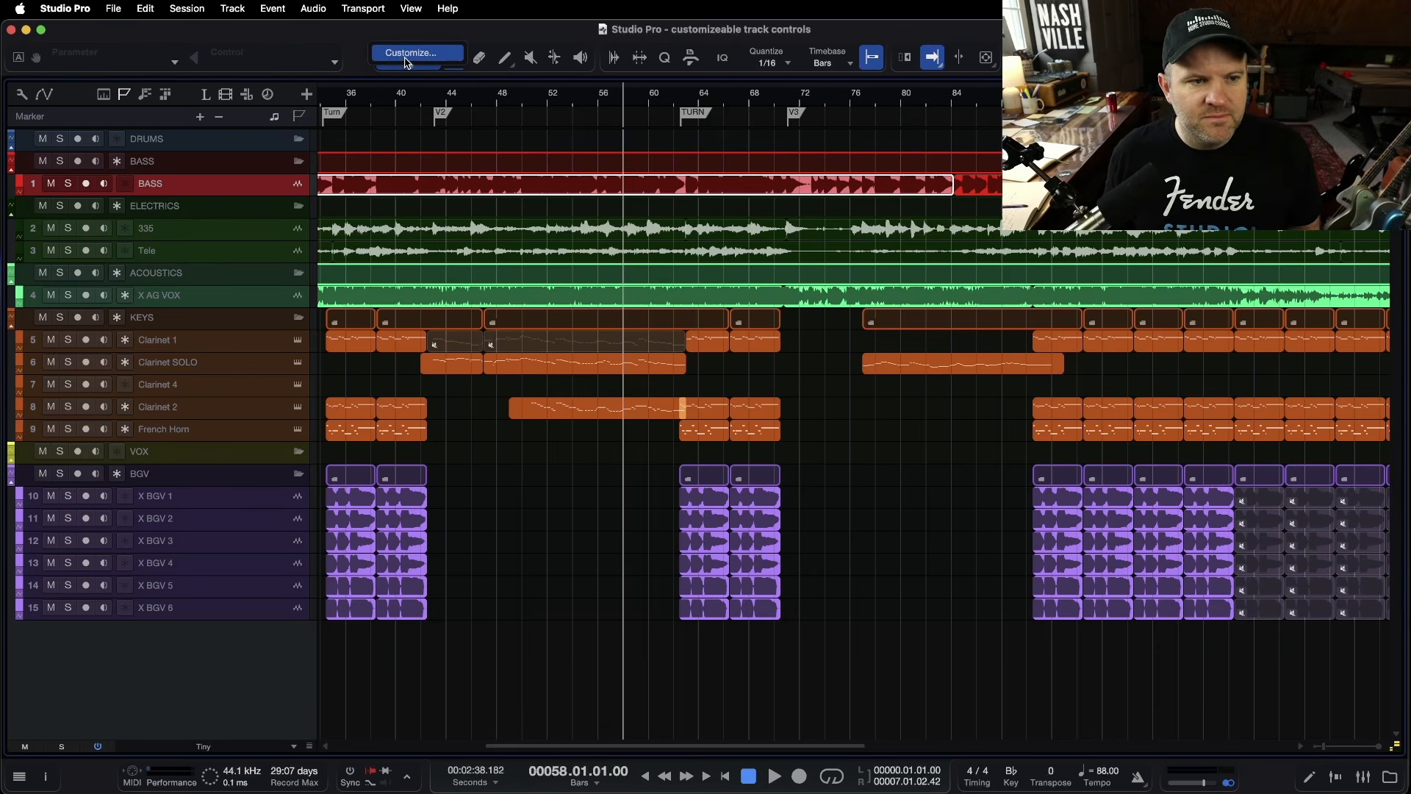
click(358, 28)
Step: Show the Inspector and select the 335 track in the ELECTRICS folder
key(F4)
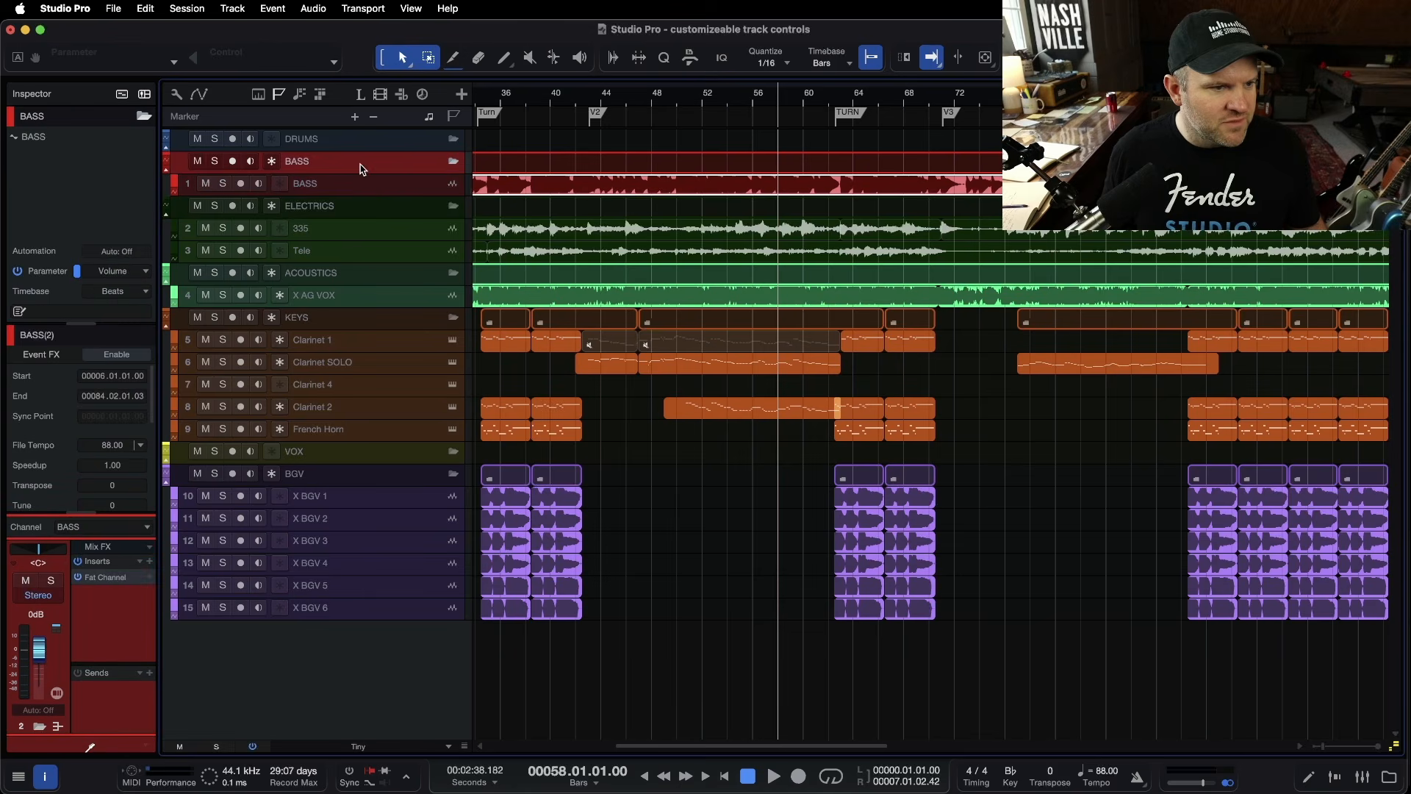
click(361, 205)
click(361, 233)
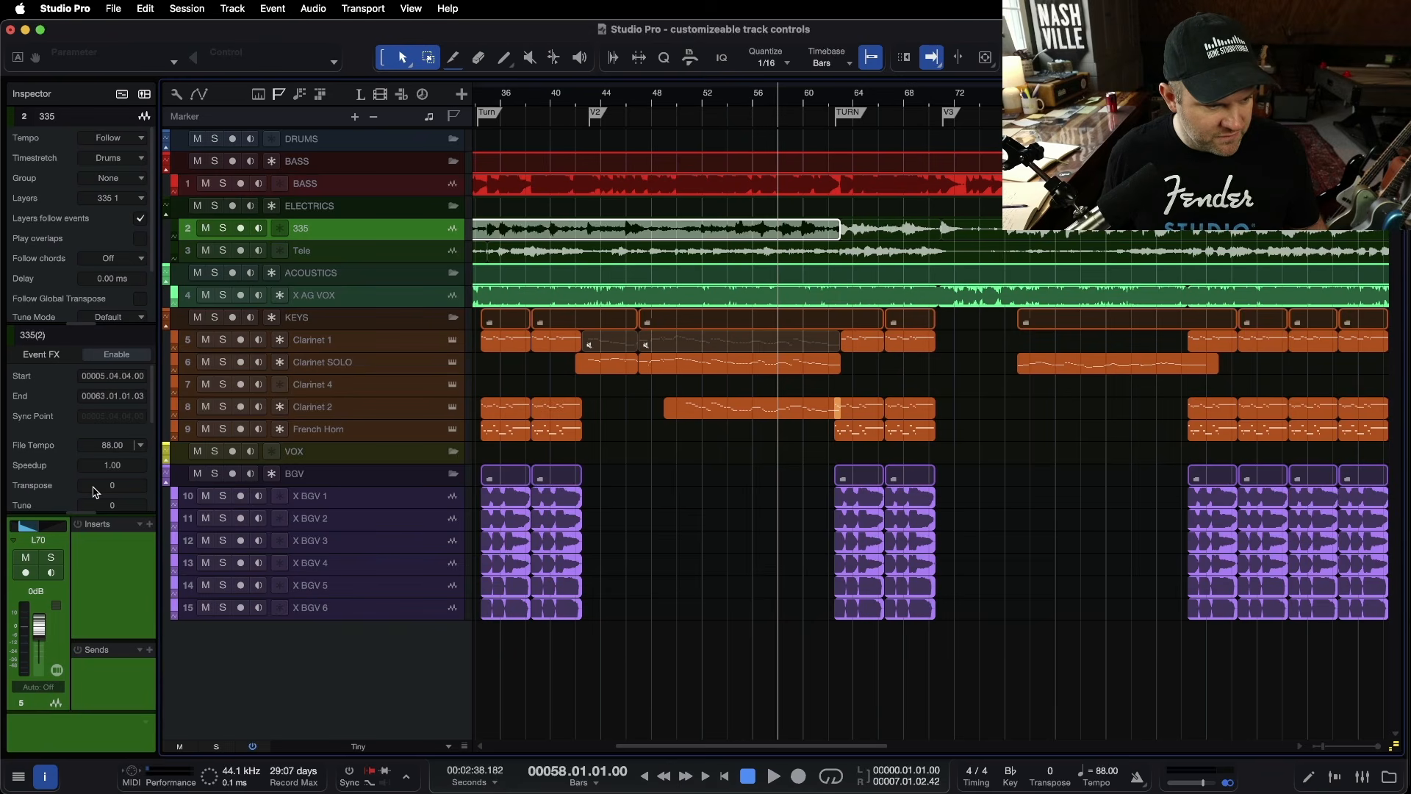
Step: Open the Customization window on the Transport options
right_click(86, 110)
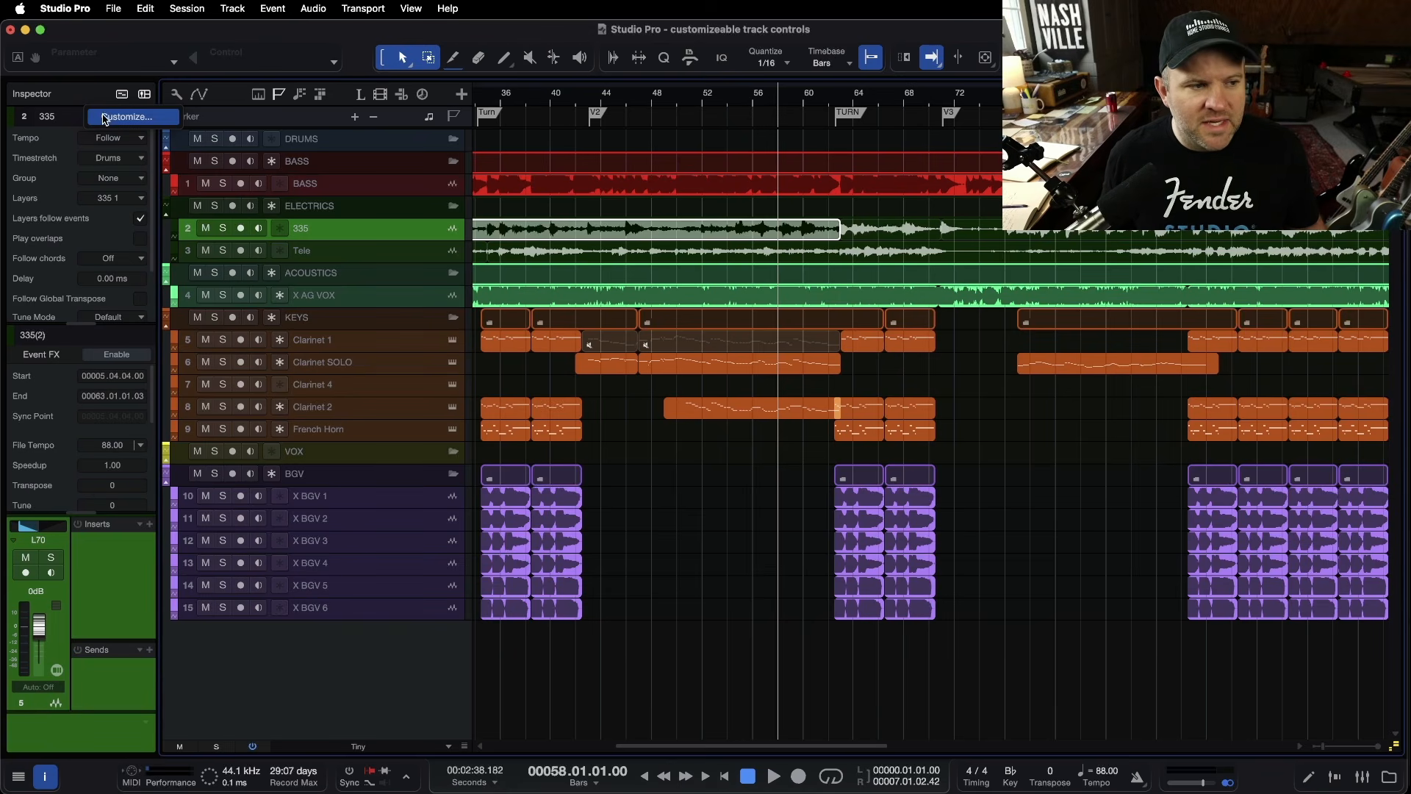
click(78, 97)
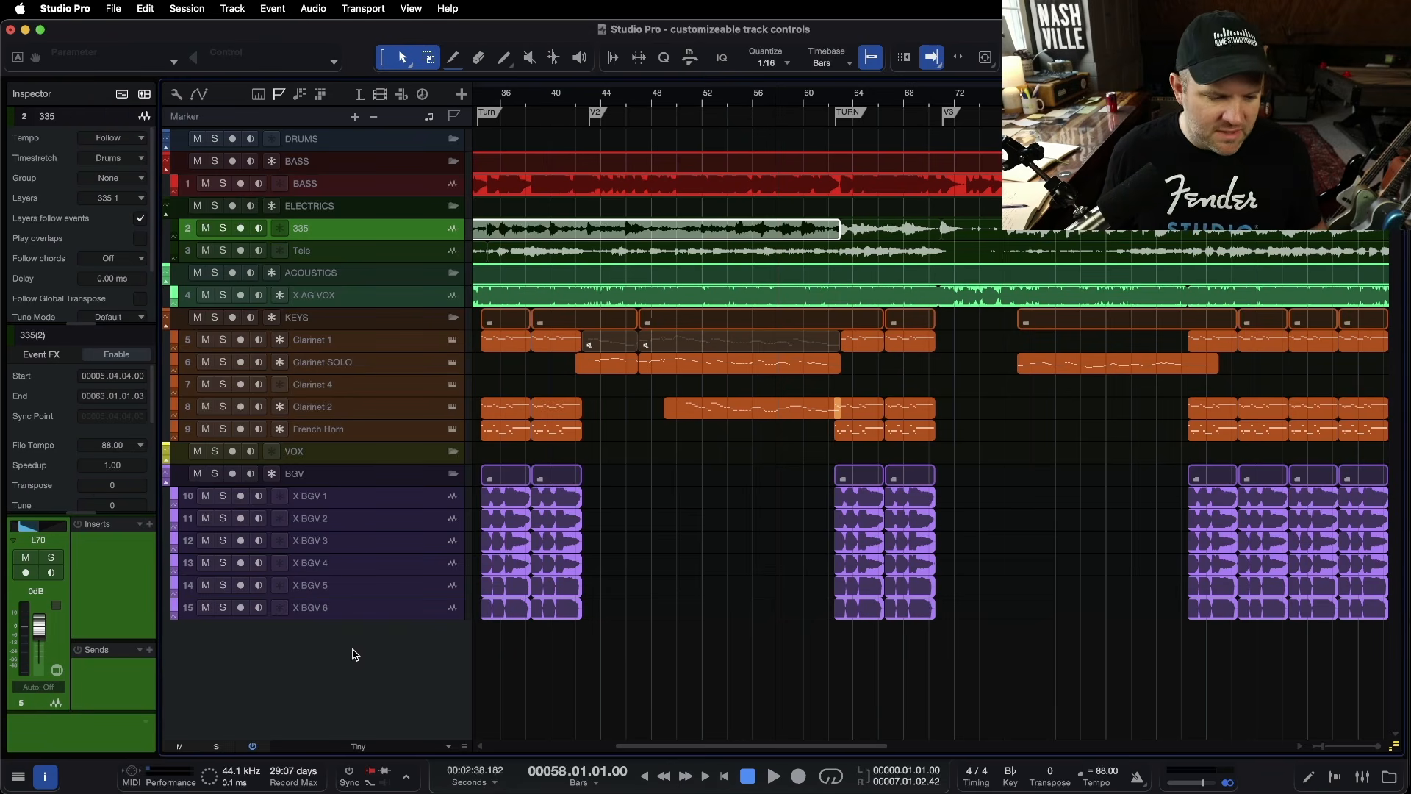
right_click(336, 751)
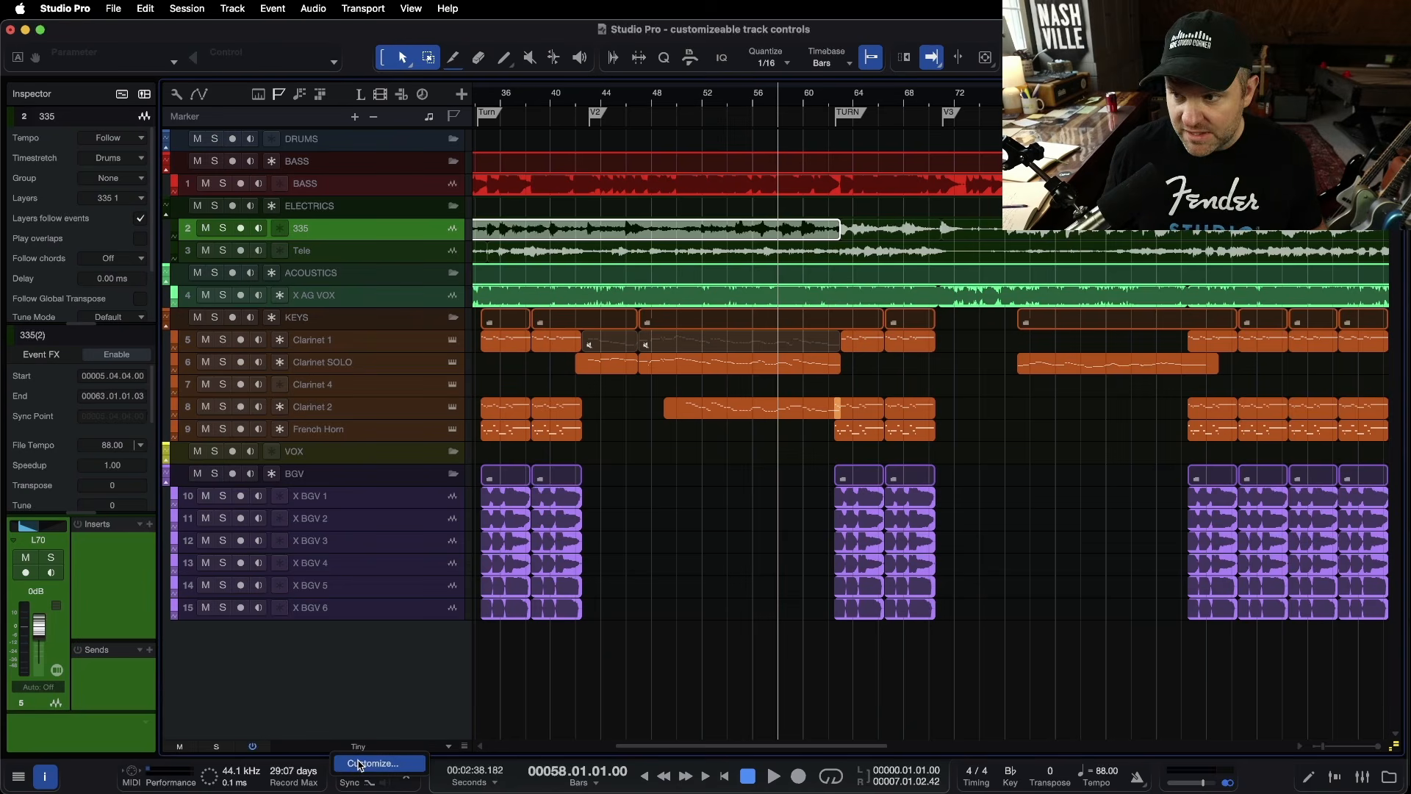
click(360, 765)
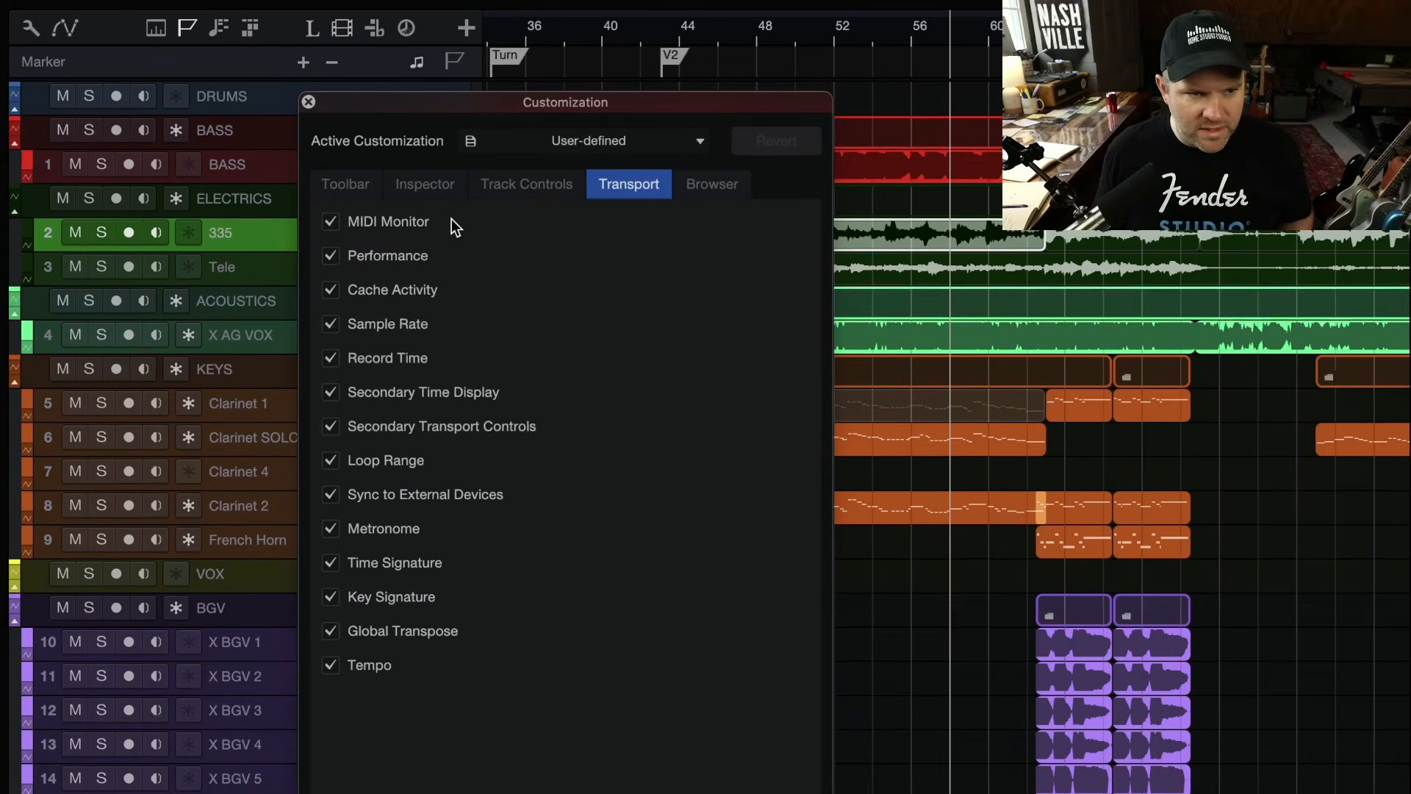
Step: Set the active customization to the Complete preset
click(470, 143)
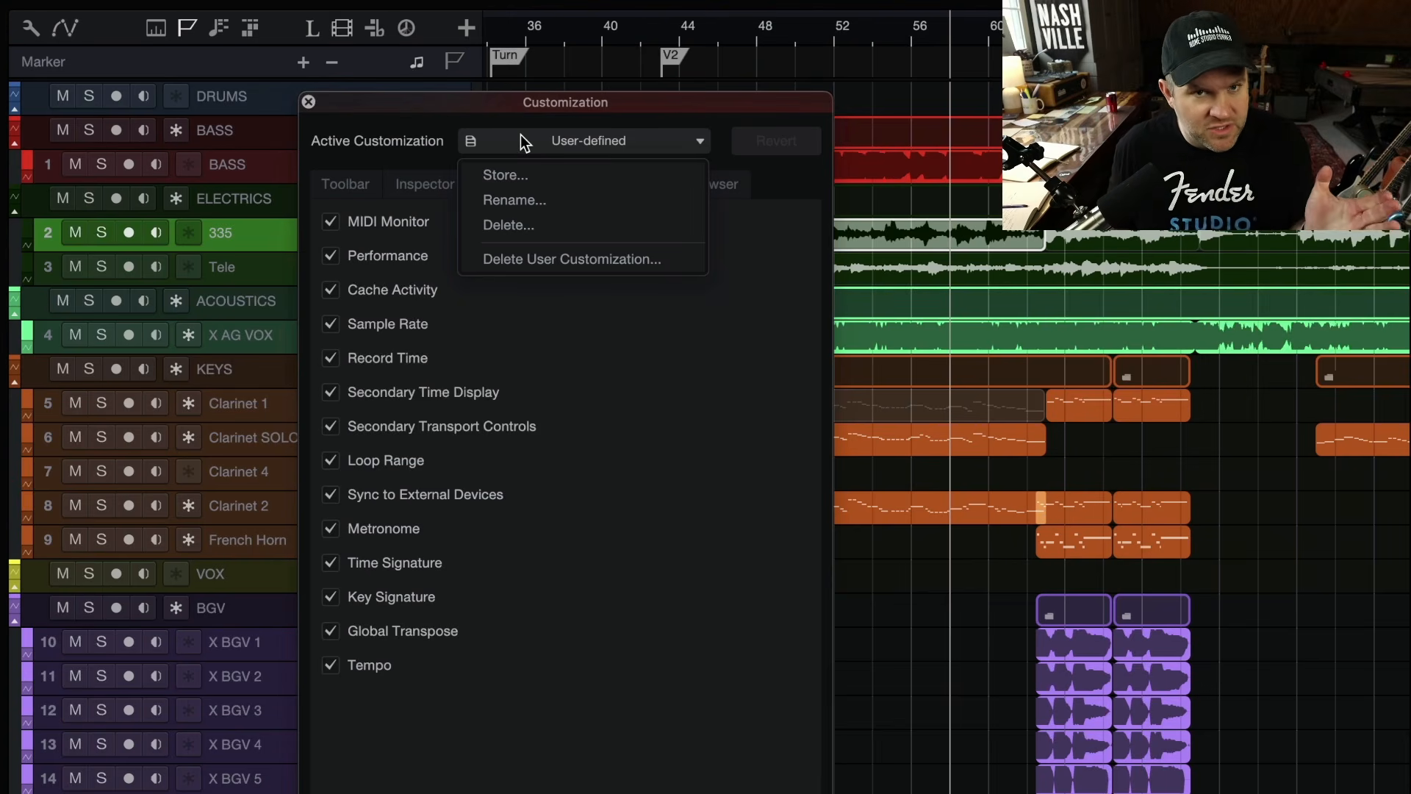
click(637, 138)
click(637, 139)
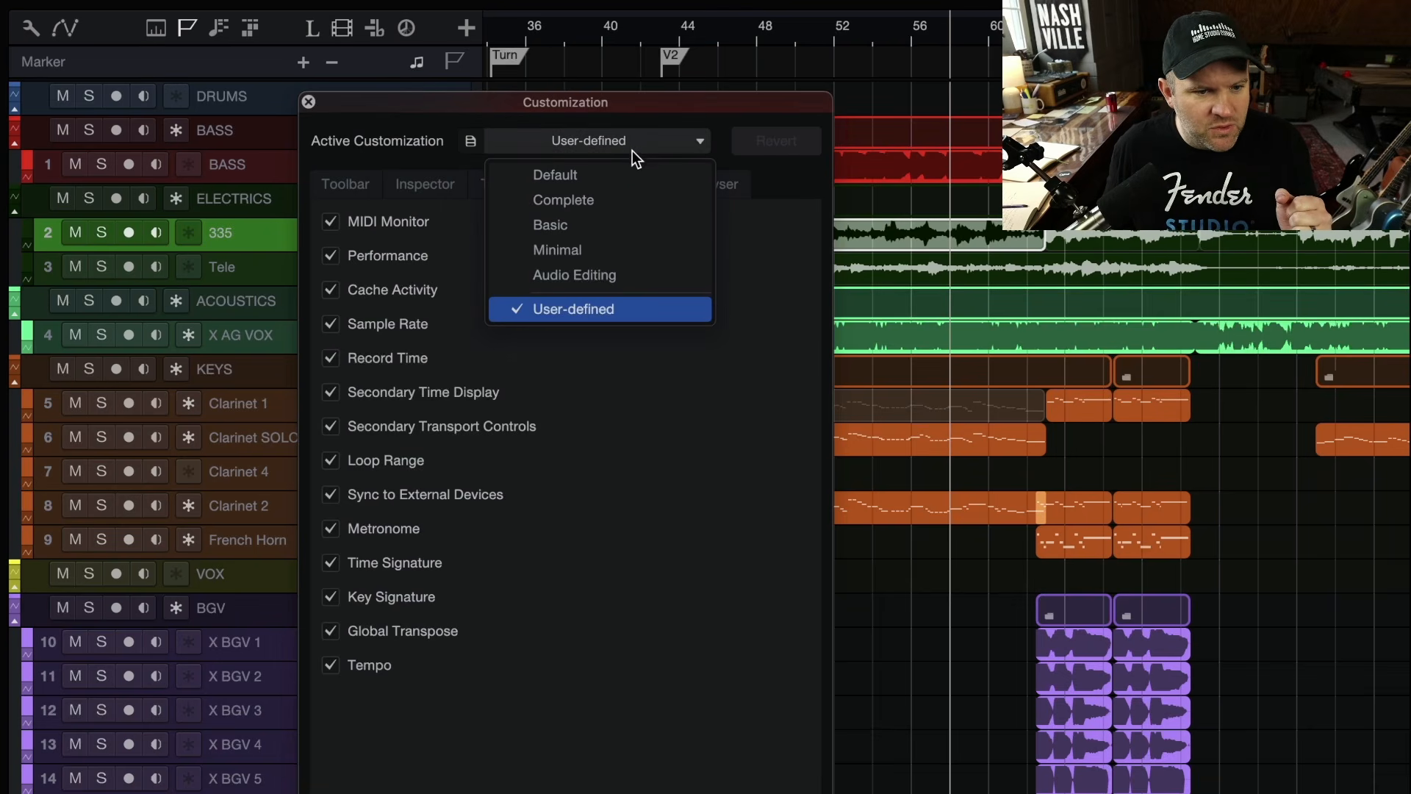
click(585, 201)
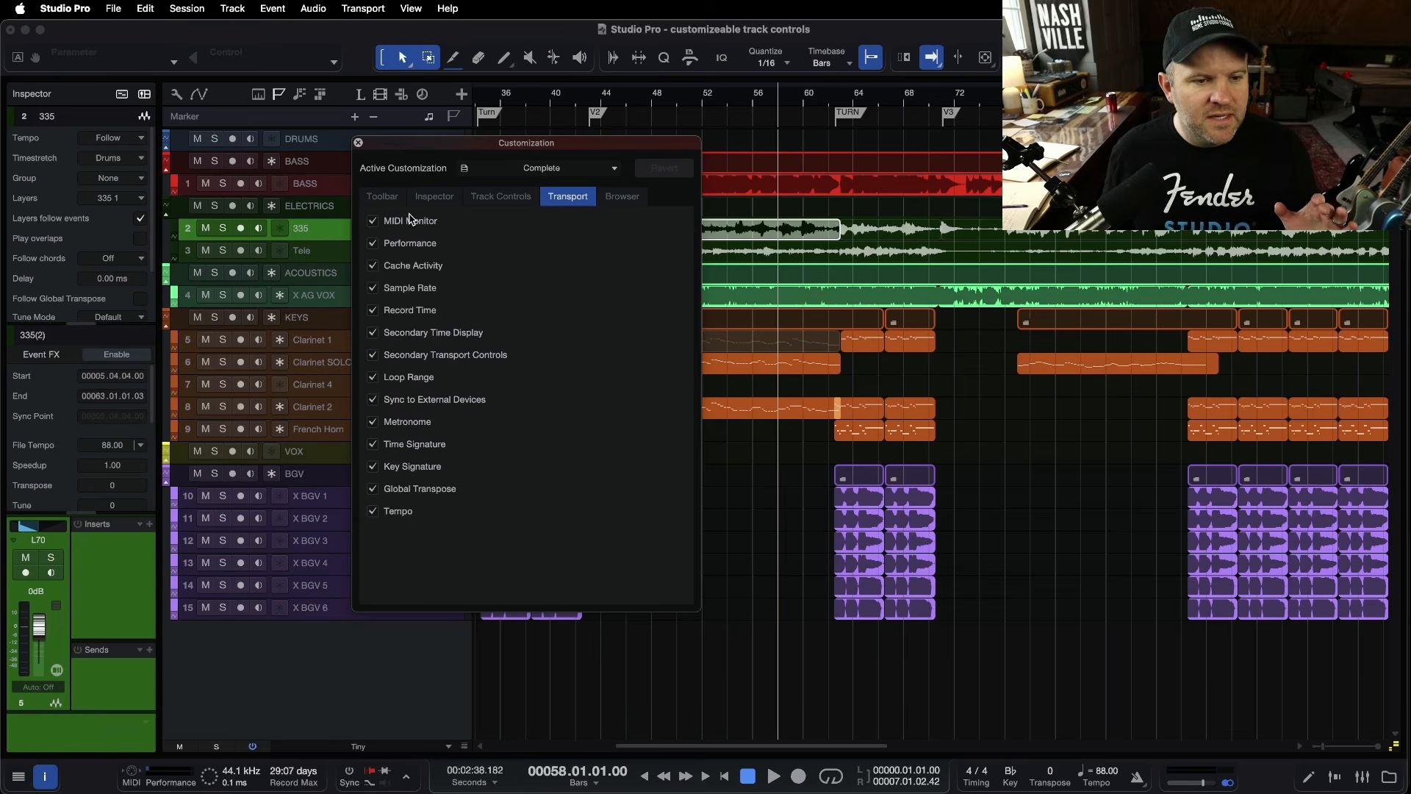
click(542, 167)
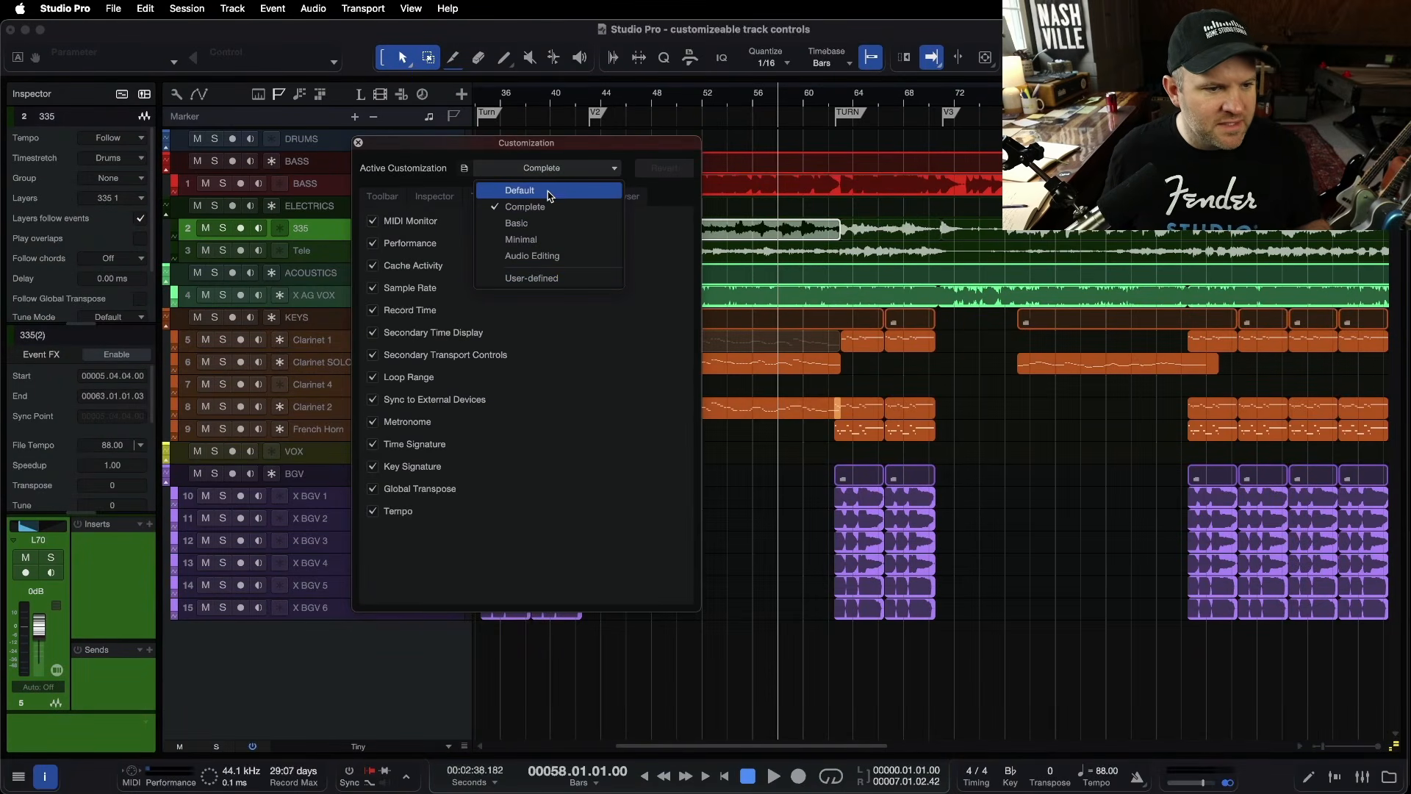
click(580, 384)
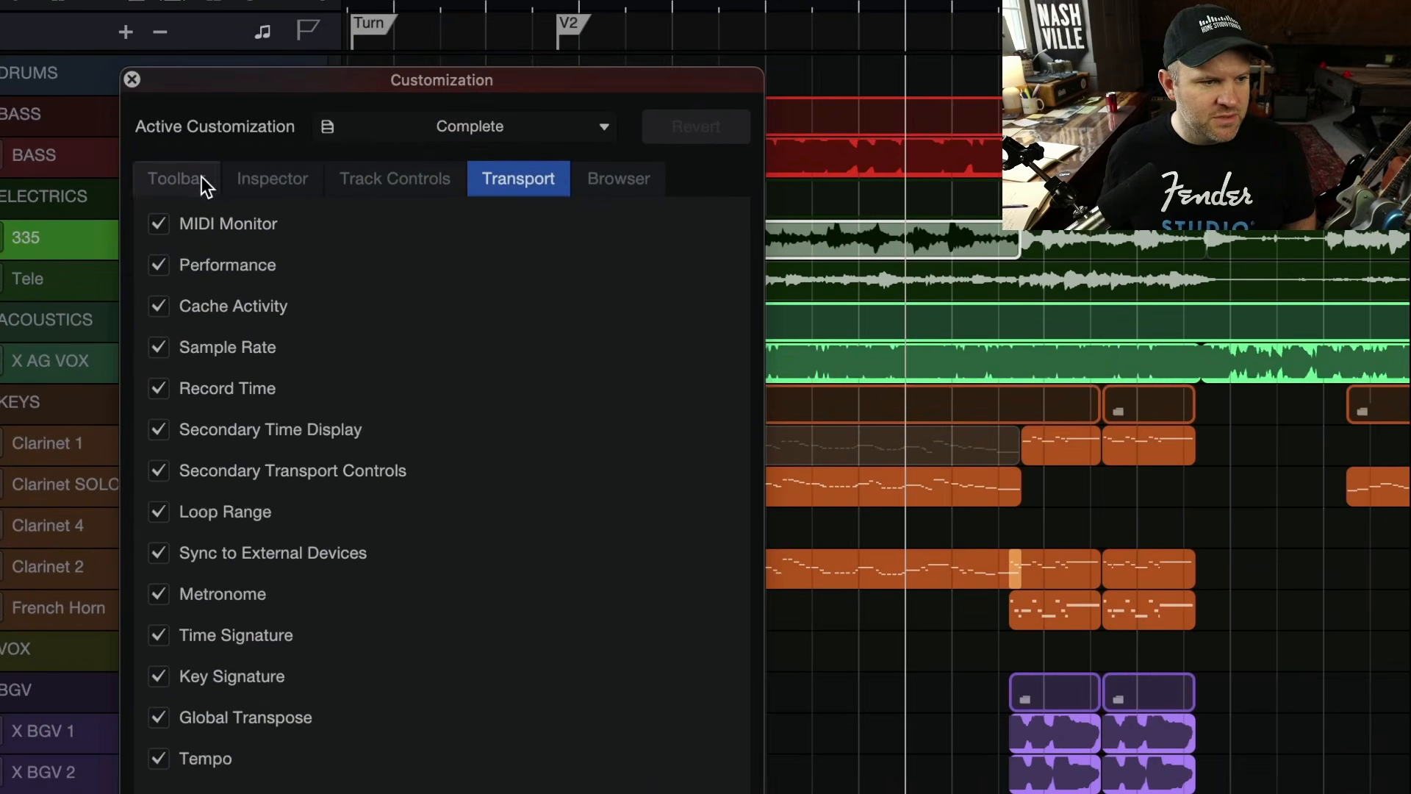
Step: Look through the Inspector, Transport, Browser and Track Controls customization options, ending on the Toolbar options
click(202, 179)
click(272, 179)
click(540, 190)
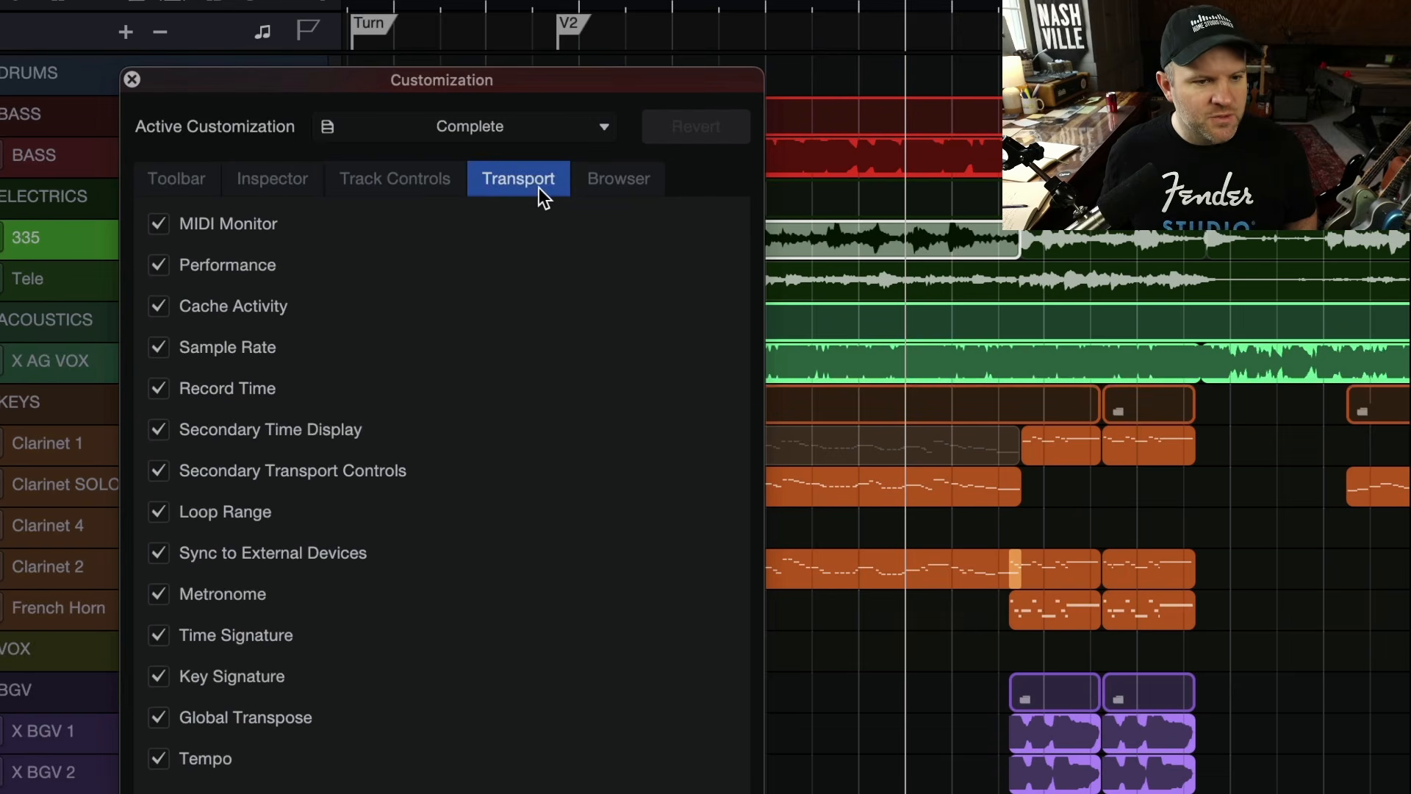
click(631, 194)
click(418, 188)
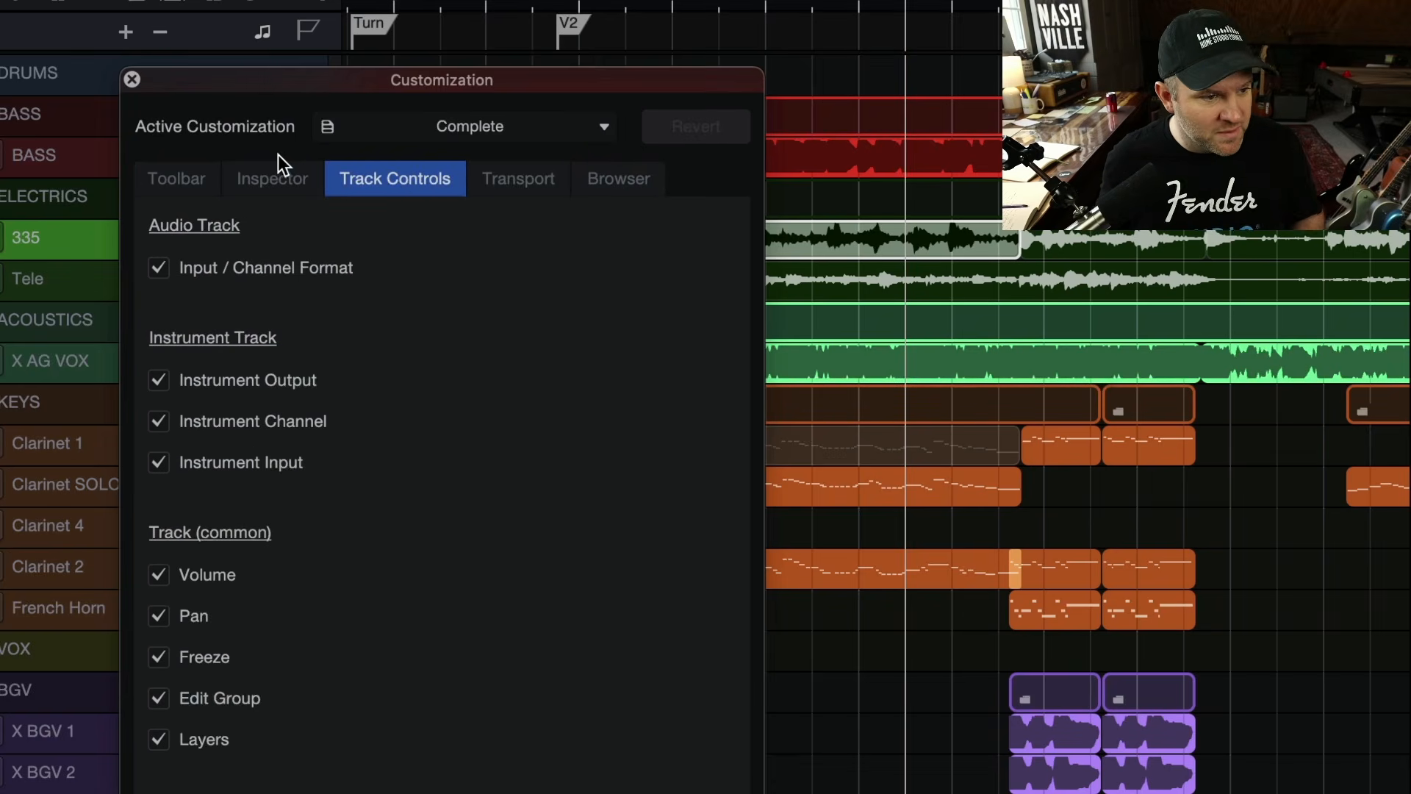
click(176, 179)
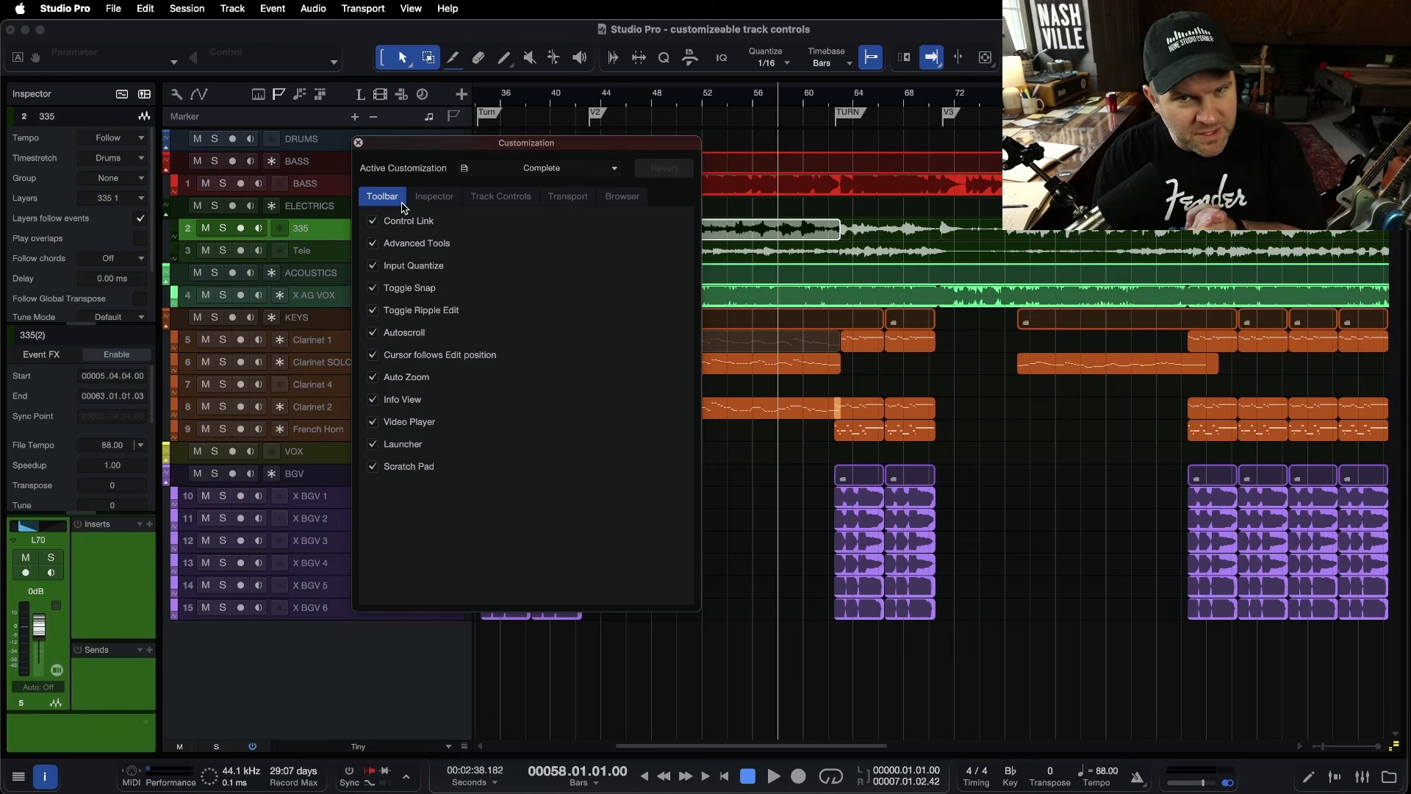
Step: Hide Control Link, Advanced Tools and Input Quantize from the toolbar
click(374, 222)
click(373, 221)
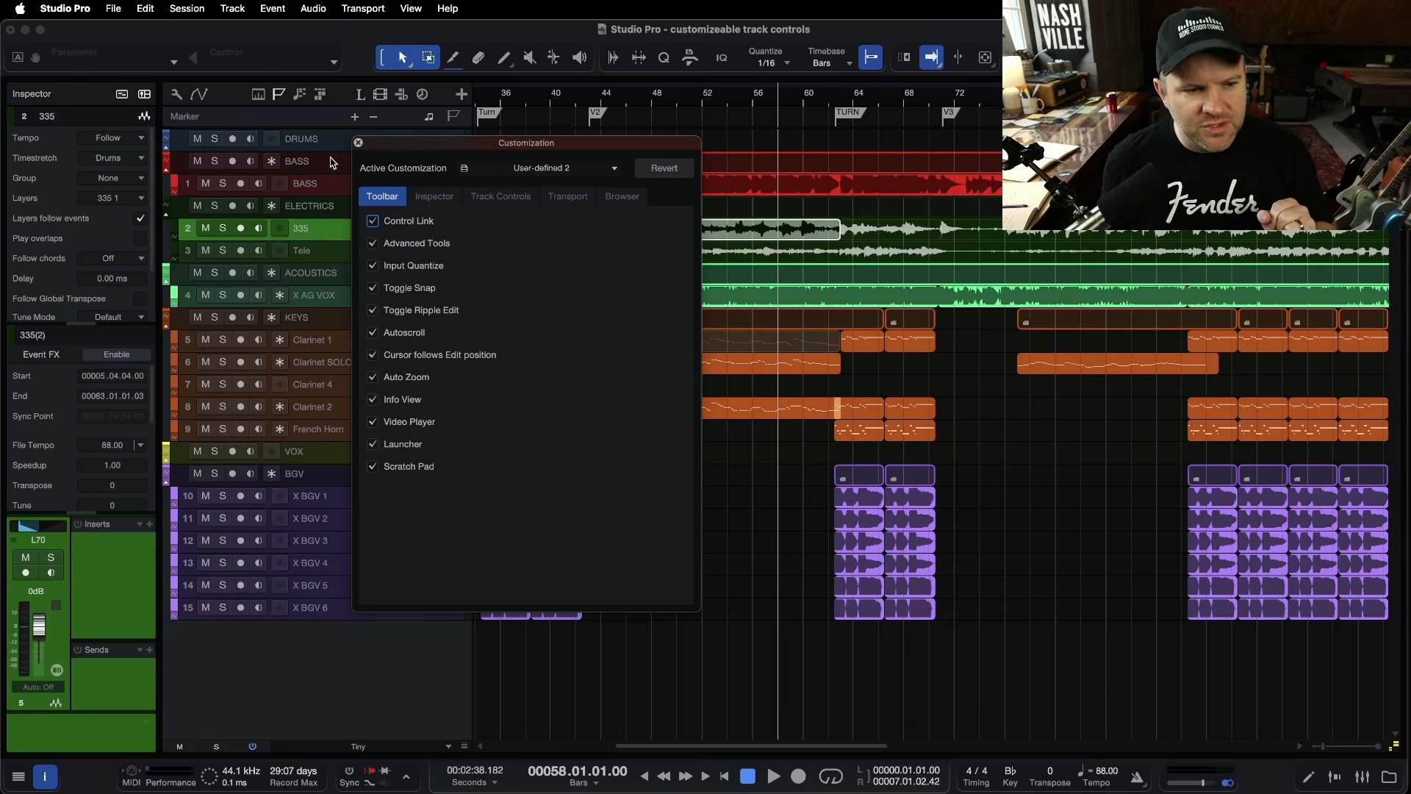
click(373, 222)
click(372, 243)
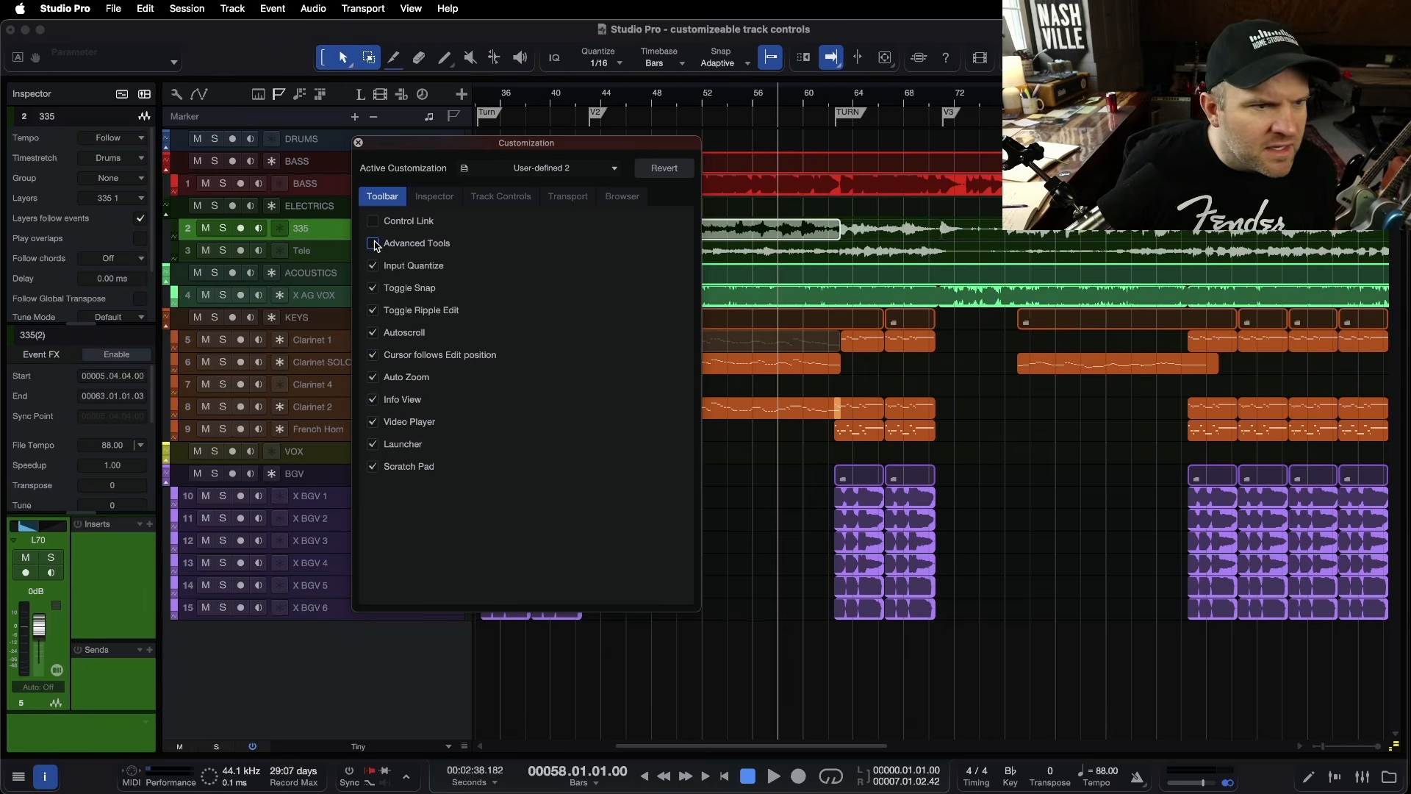
click(374, 244)
click(374, 244)
click(374, 245)
click(374, 245)
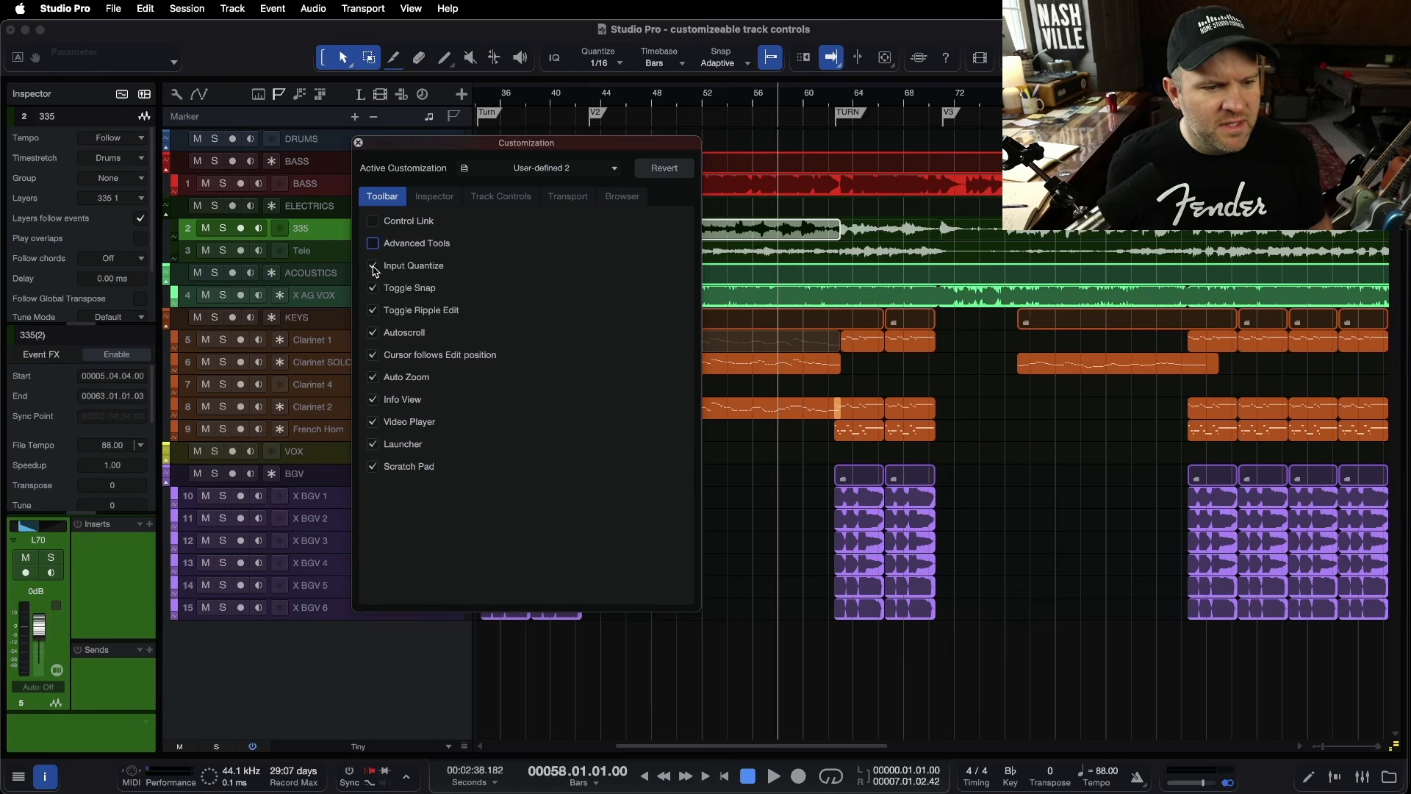
click(372, 265)
Step: Try the toolbar without Toggle Snap and Toggle Ripple Edit, restoring both
click(372, 288)
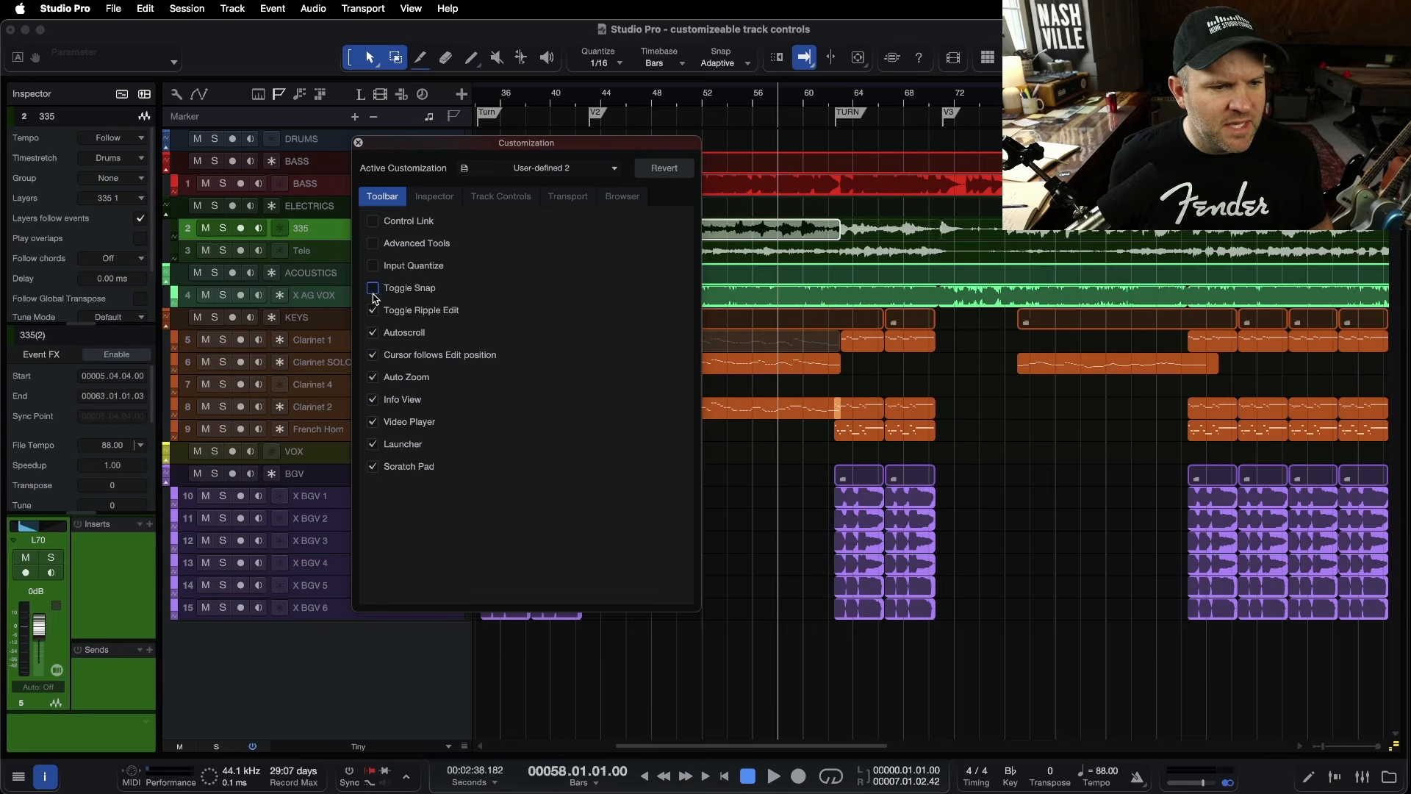
click(372, 289)
click(373, 311)
click(374, 311)
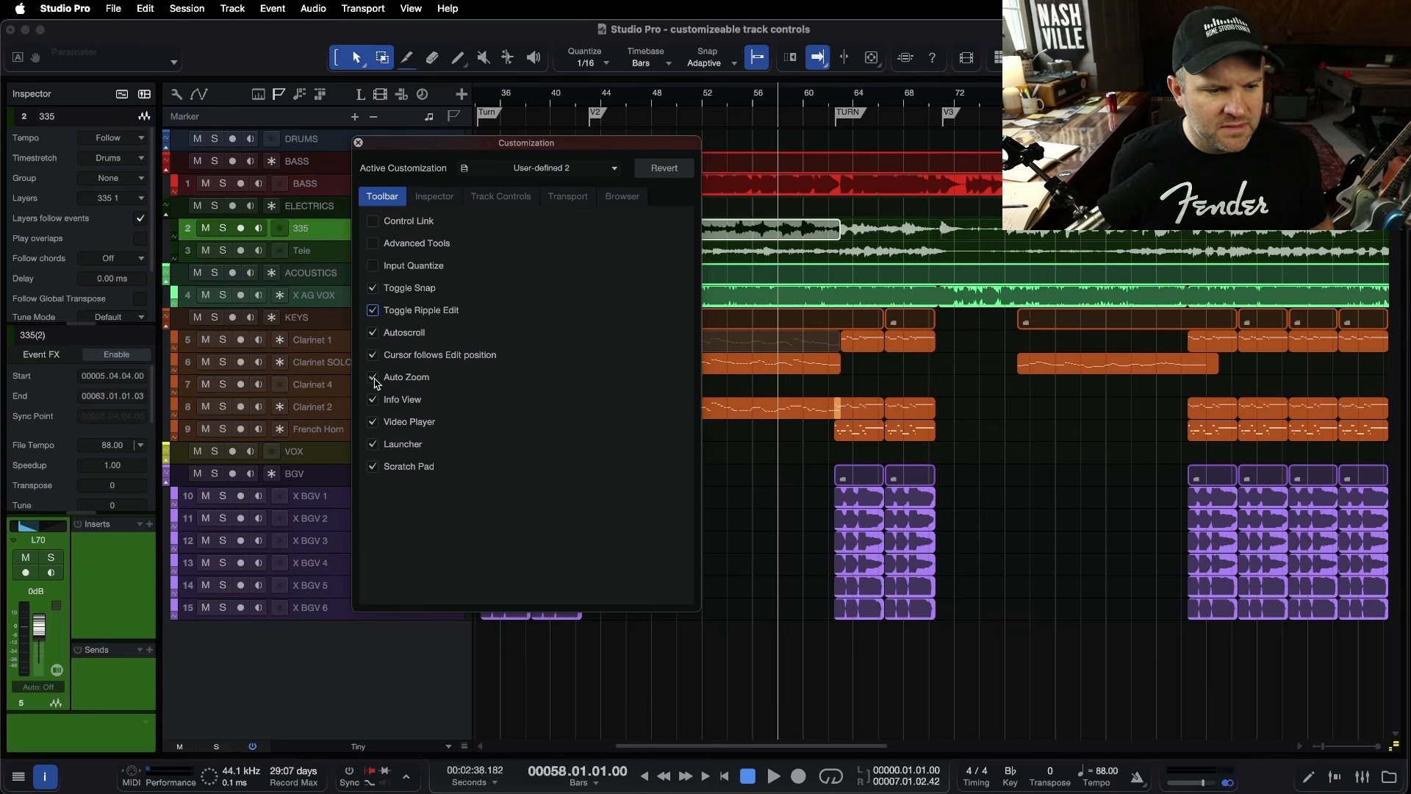
Step: Try the toolbar without Info View, displaying the info view briefly, and restore its toolbar control
click(374, 401)
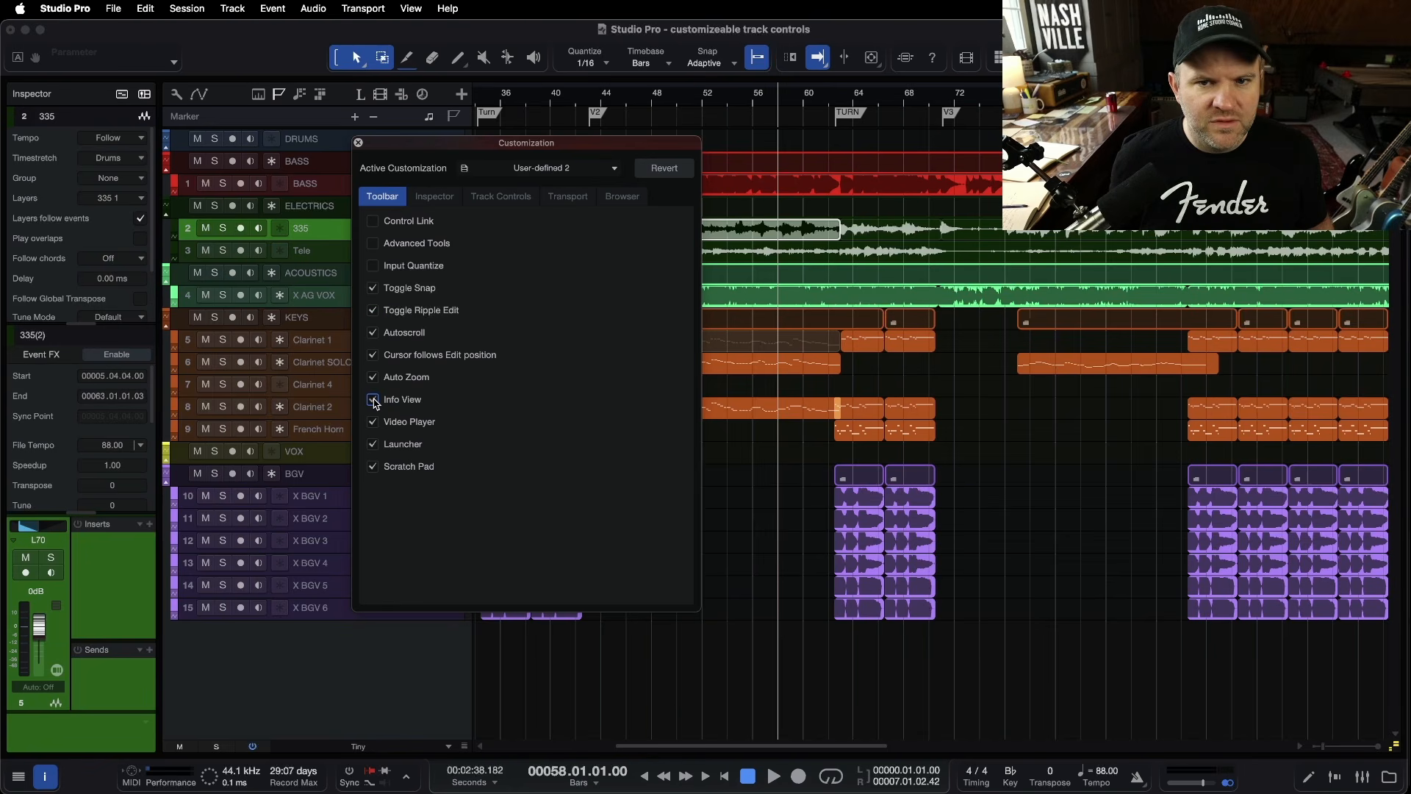
click(373, 400)
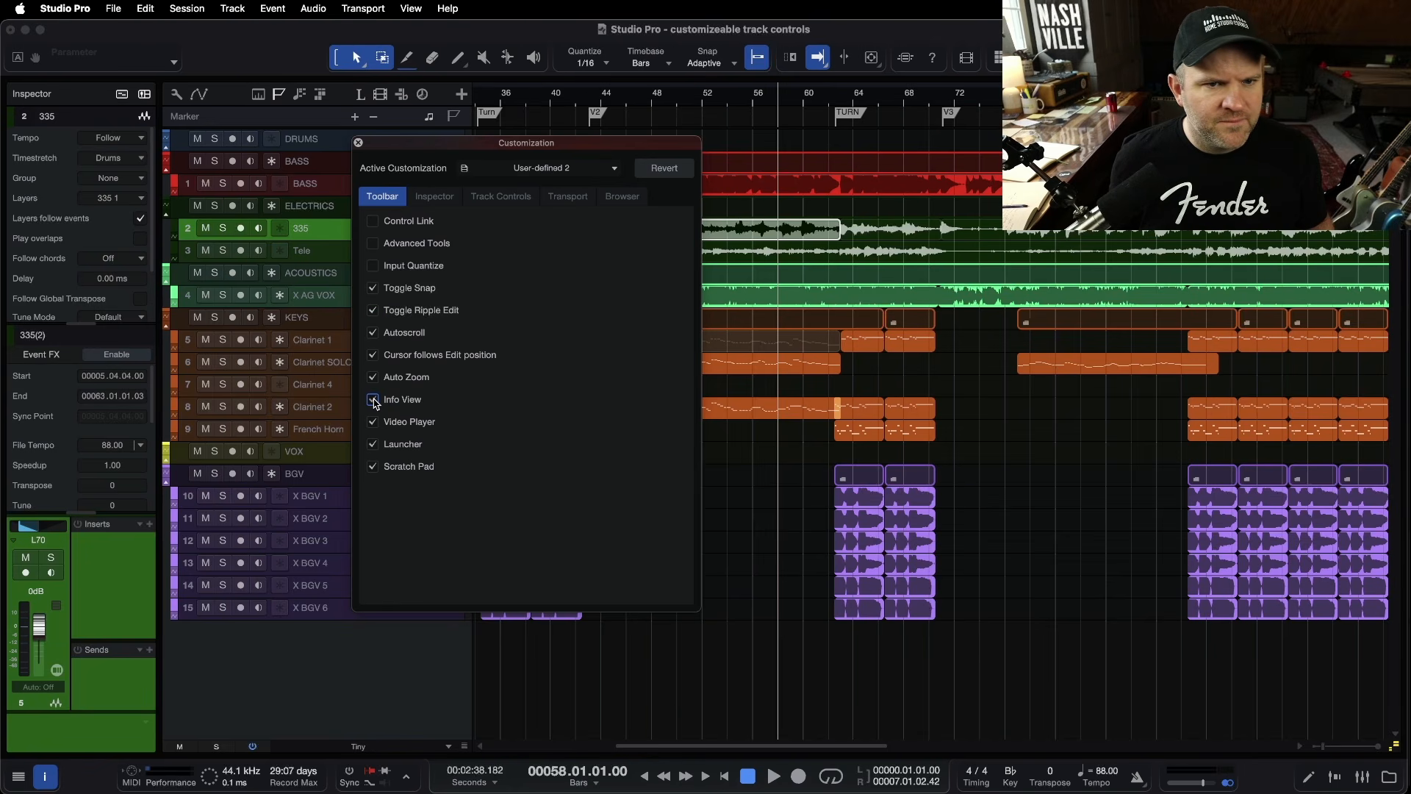
click(932, 59)
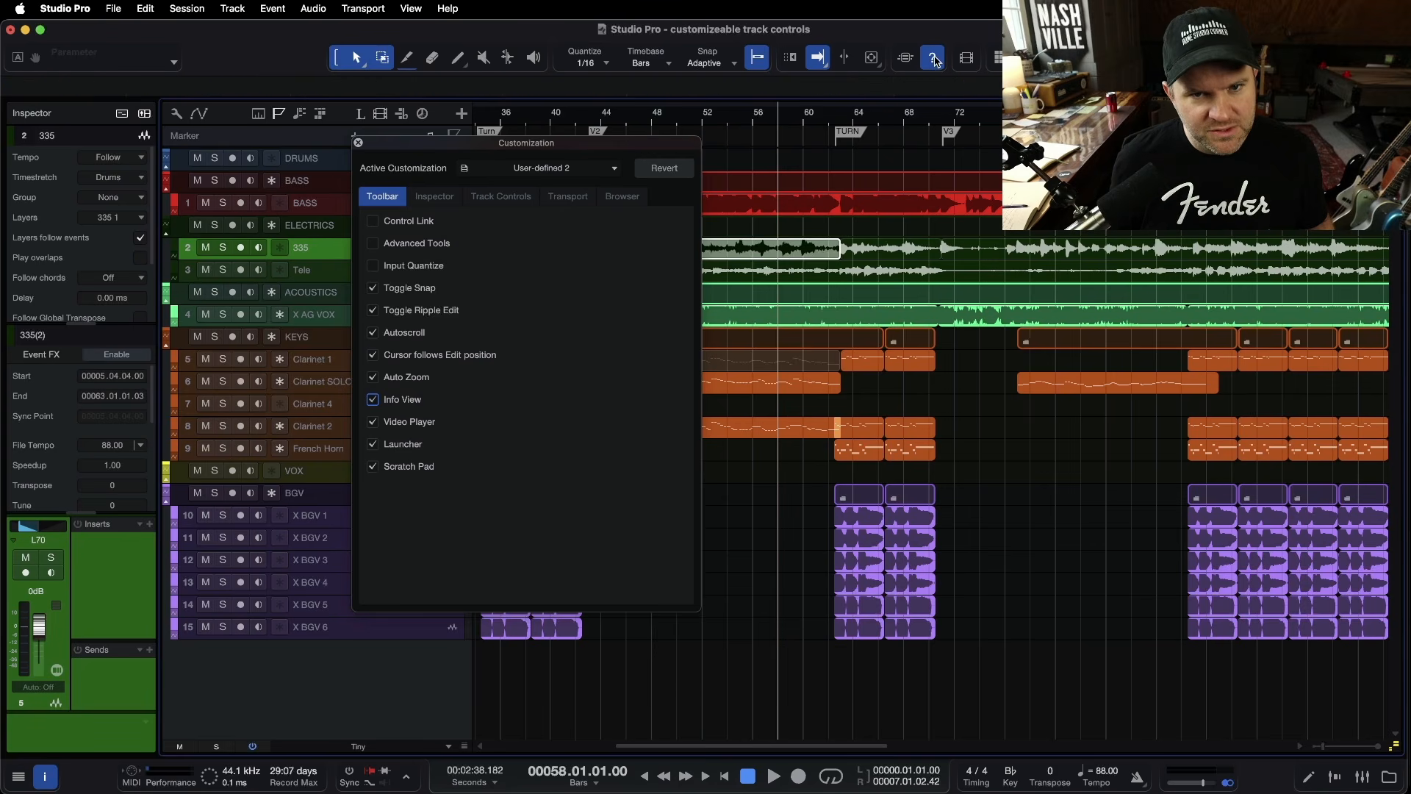
click(373, 399)
click(372, 399)
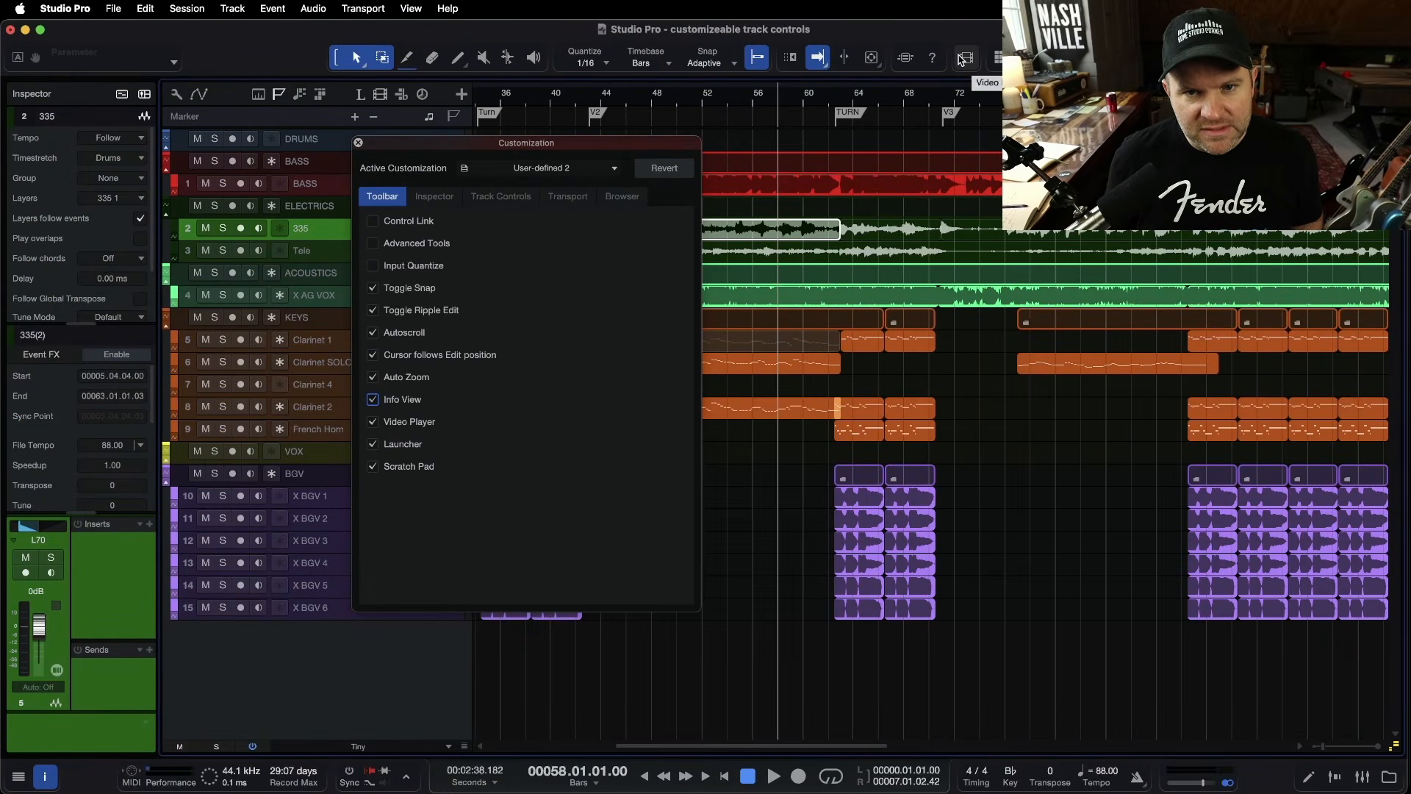
Step: Hide Video Player, Launcher and Scratch Pad from the toolbar
click(373, 422)
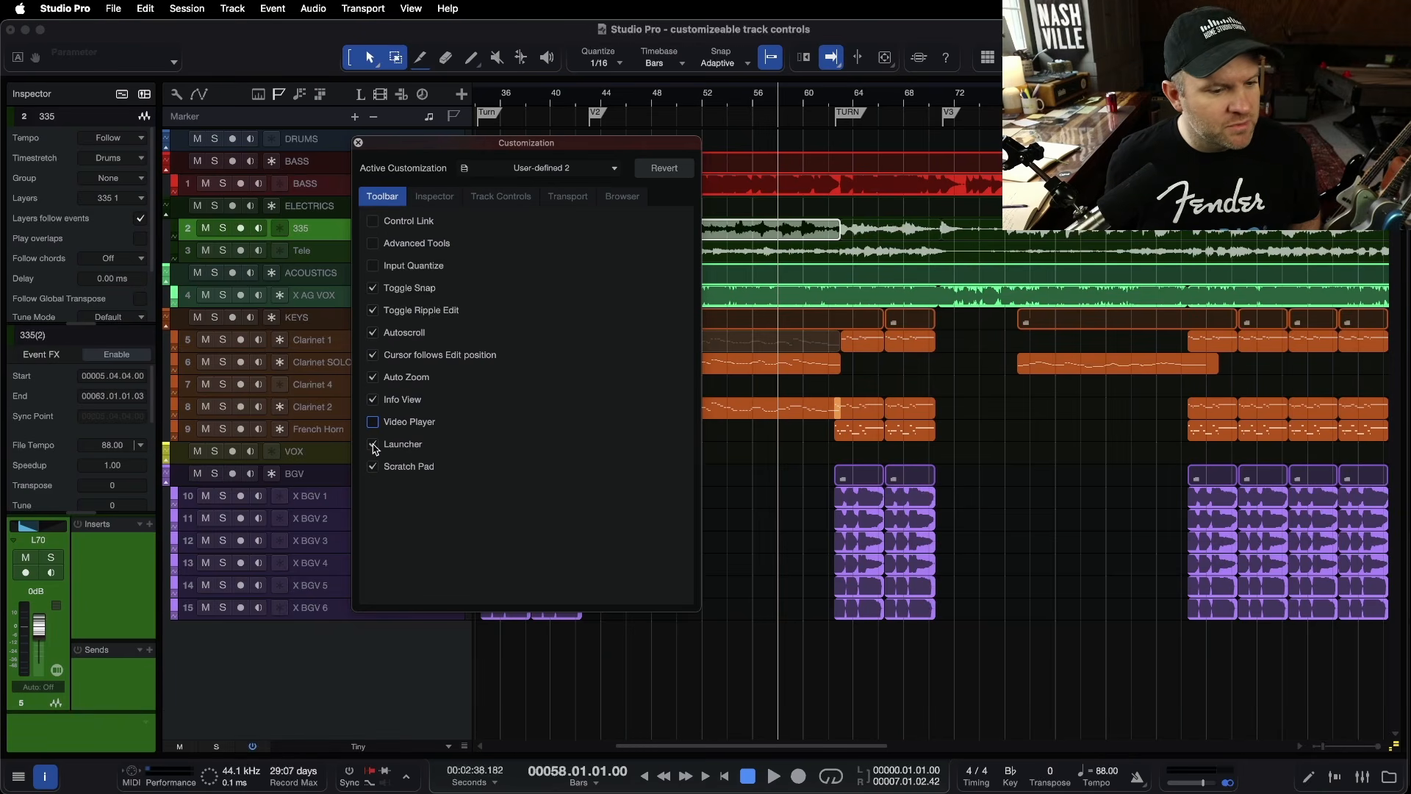
click(373, 444)
click(373, 466)
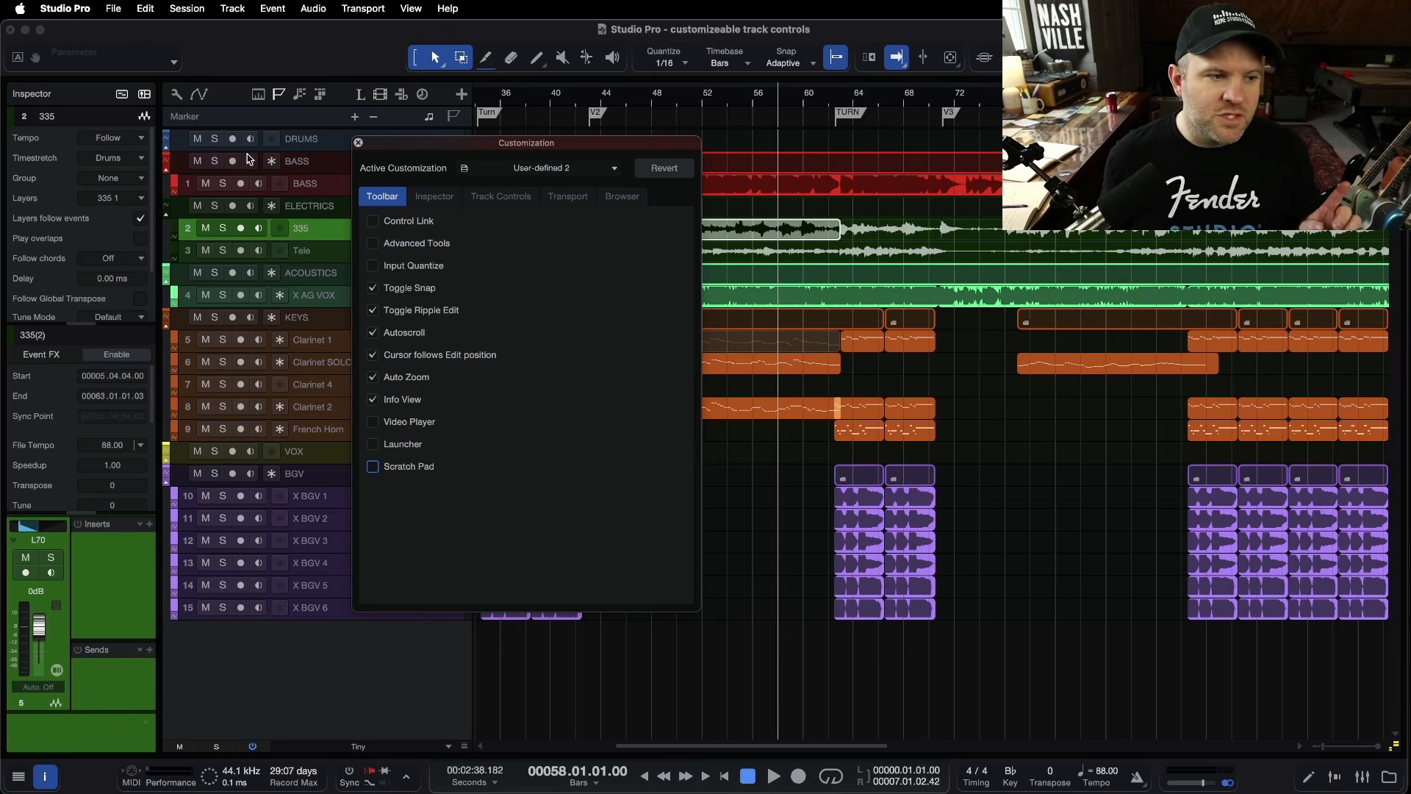
Step: Bring up the Inspector customization options and hide the event and channel sections of the Inspector for track 335
click(436, 197)
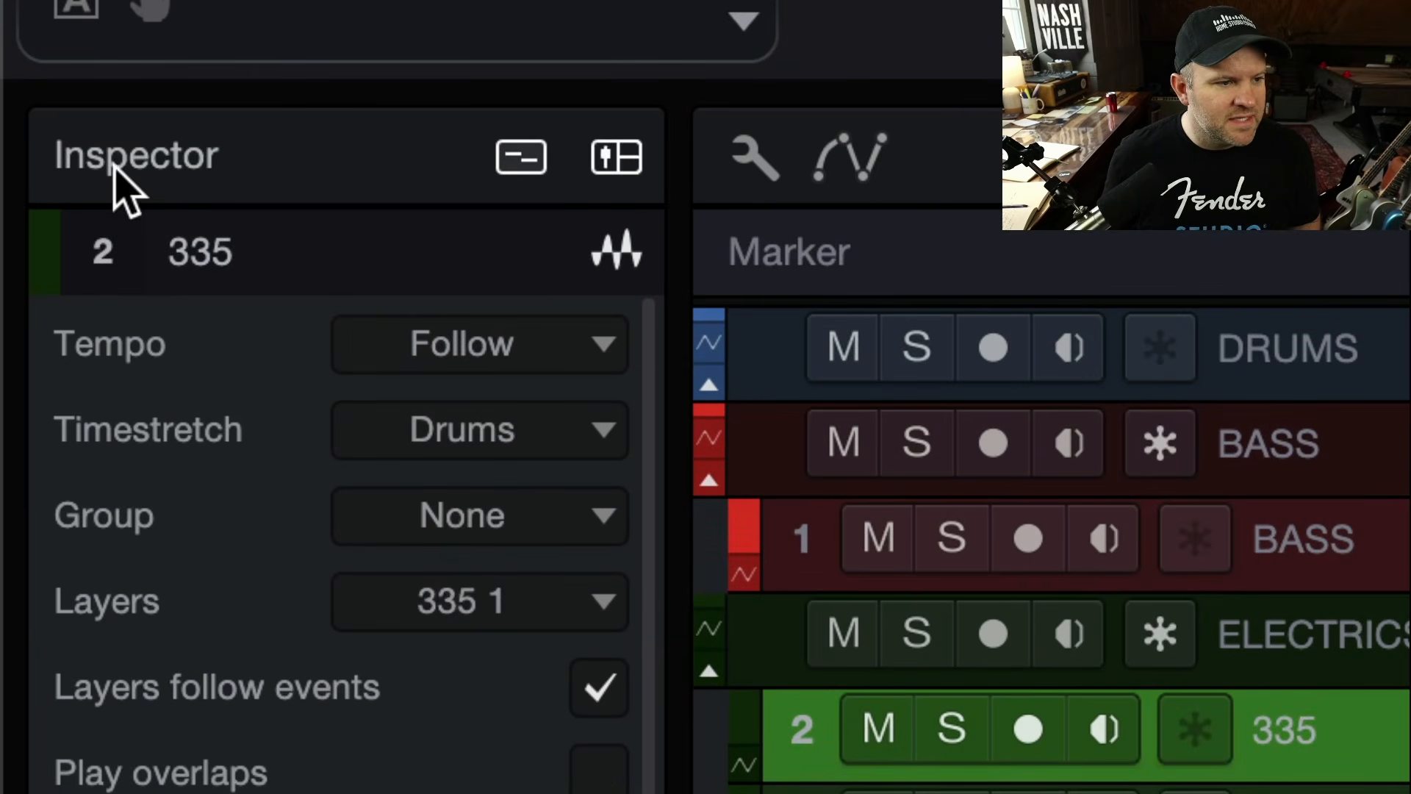
click(536, 145)
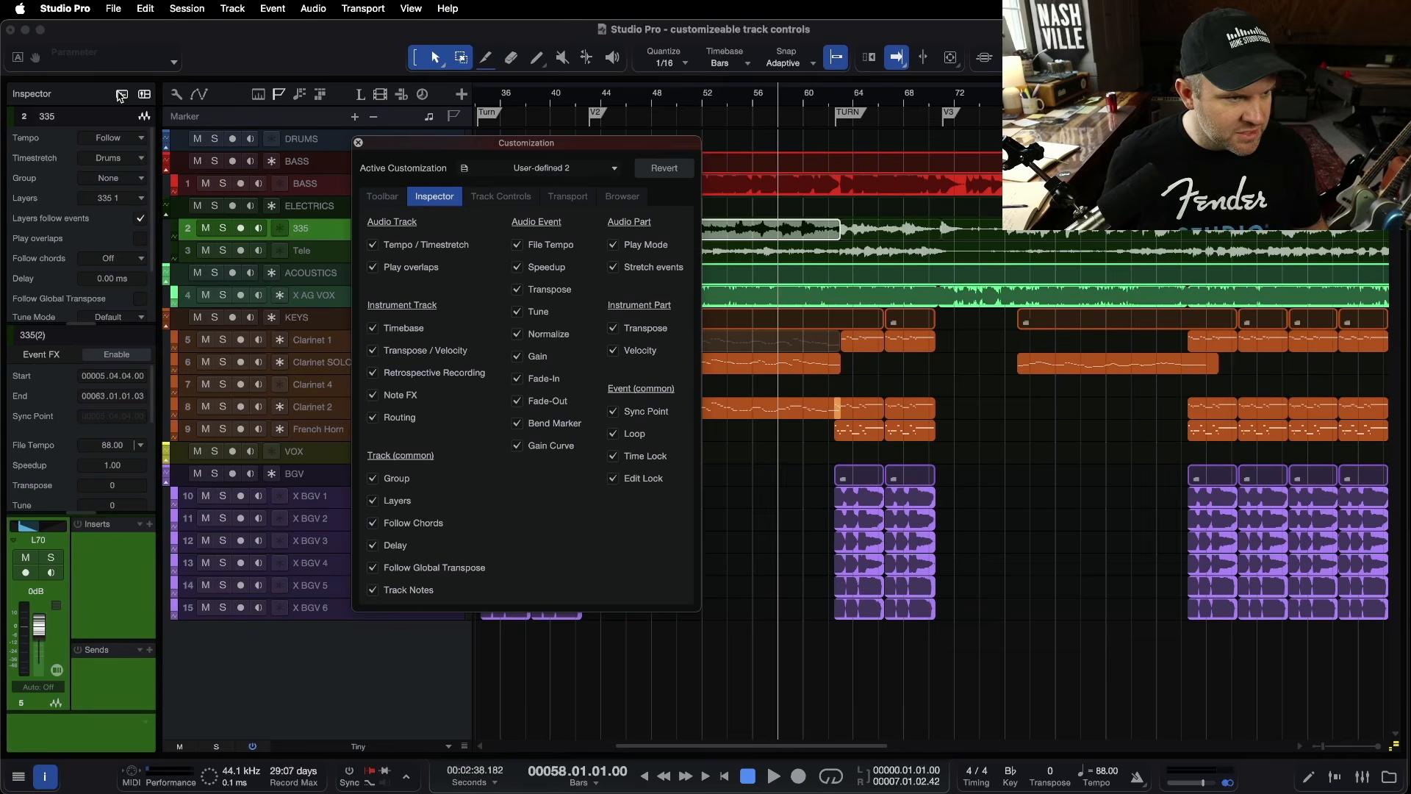
click(147, 95)
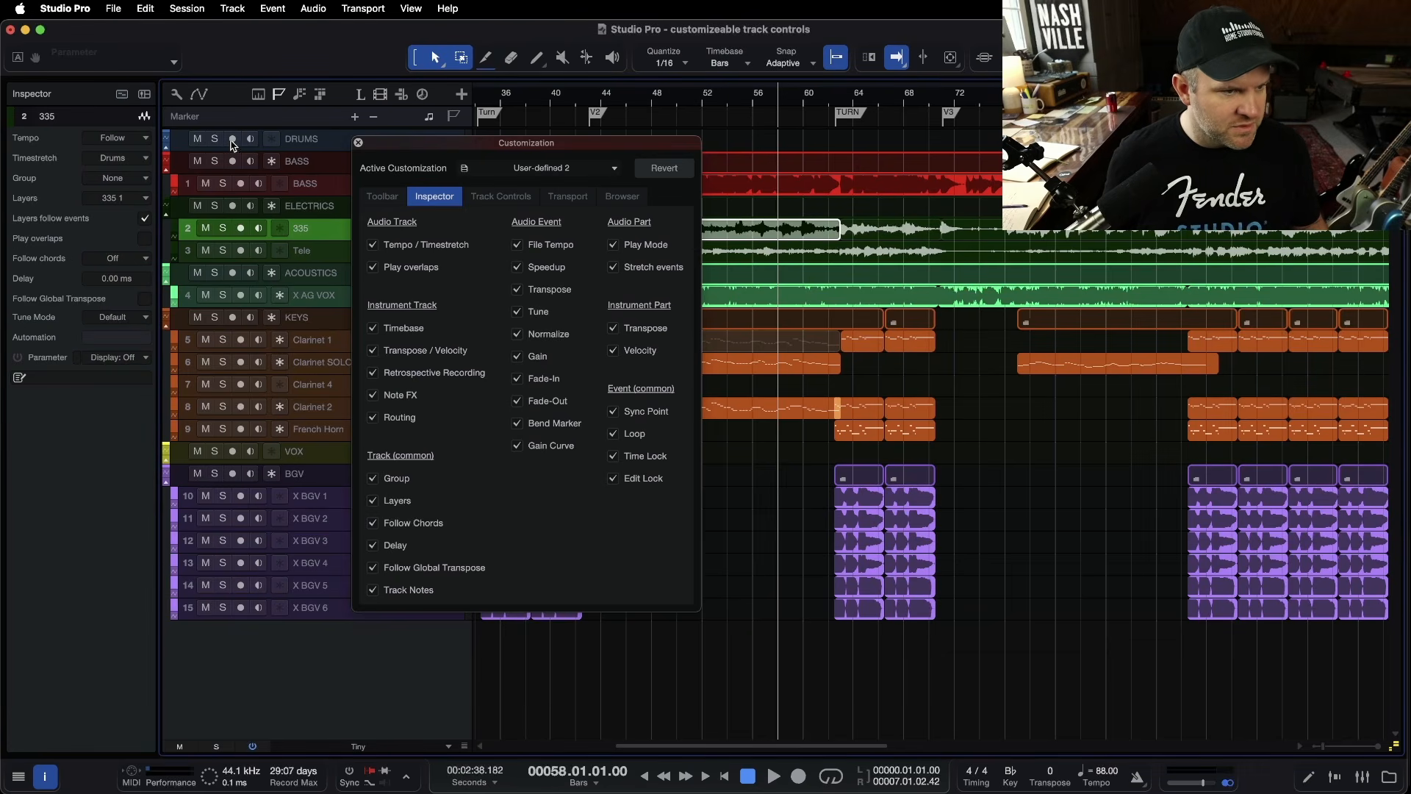
click(313, 251)
click(307, 233)
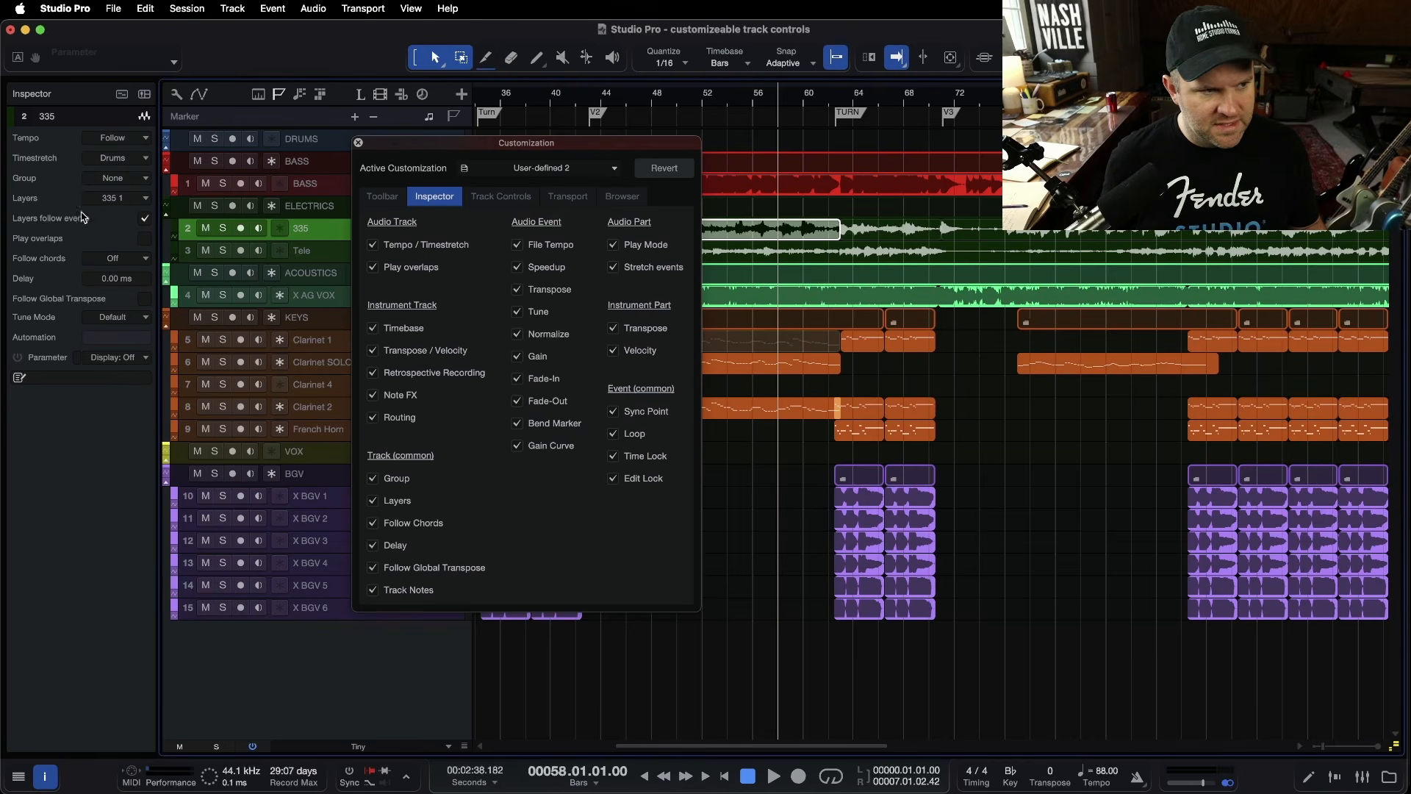
Step: Show the channel section in the Inspector, enlarge it upward and hide it again
click(144, 95)
drag(81, 513, 94, 426)
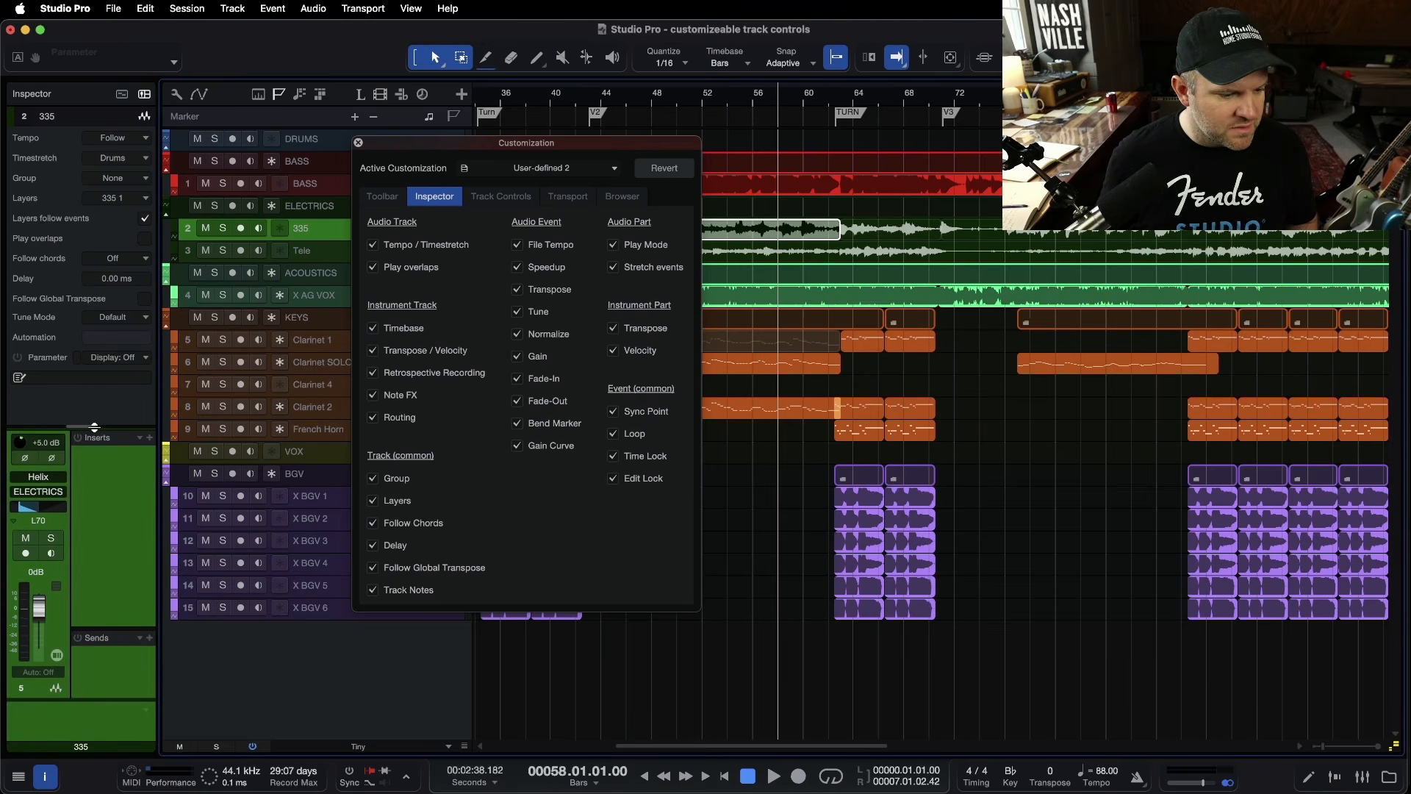
click(140, 96)
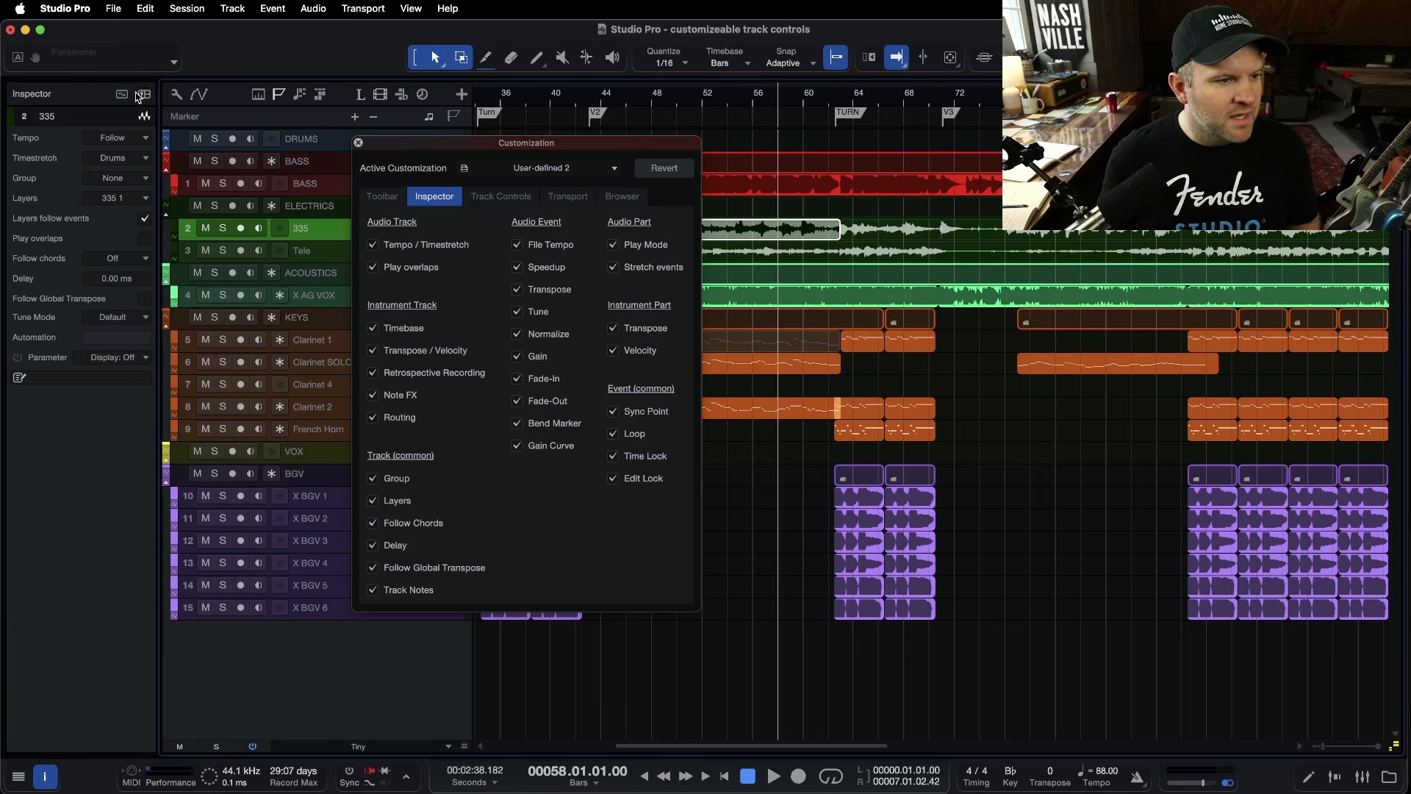
Step: Show the event section in the Inspector, enlarge it upward and hide it again
click(122, 96)
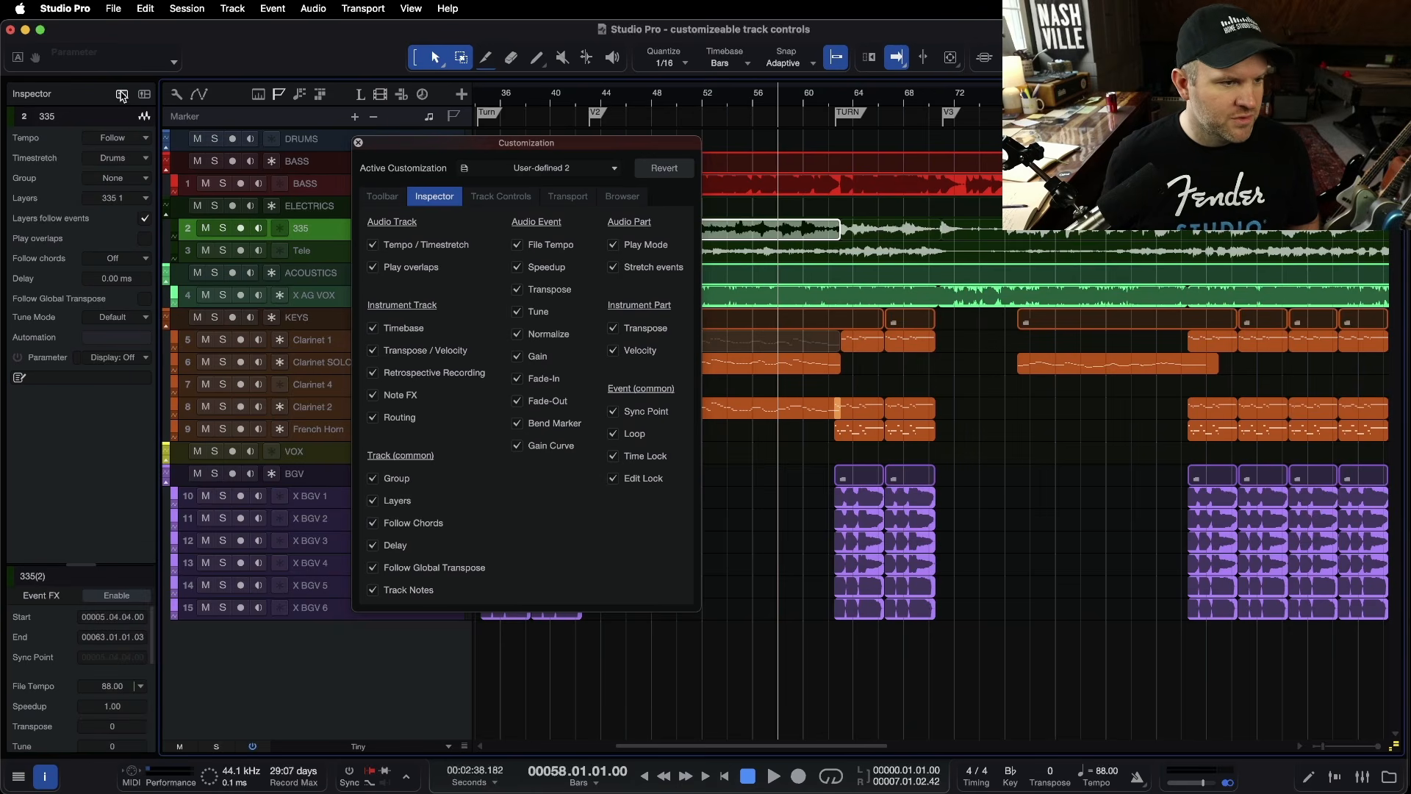
drag(85, 564, 81, 284)
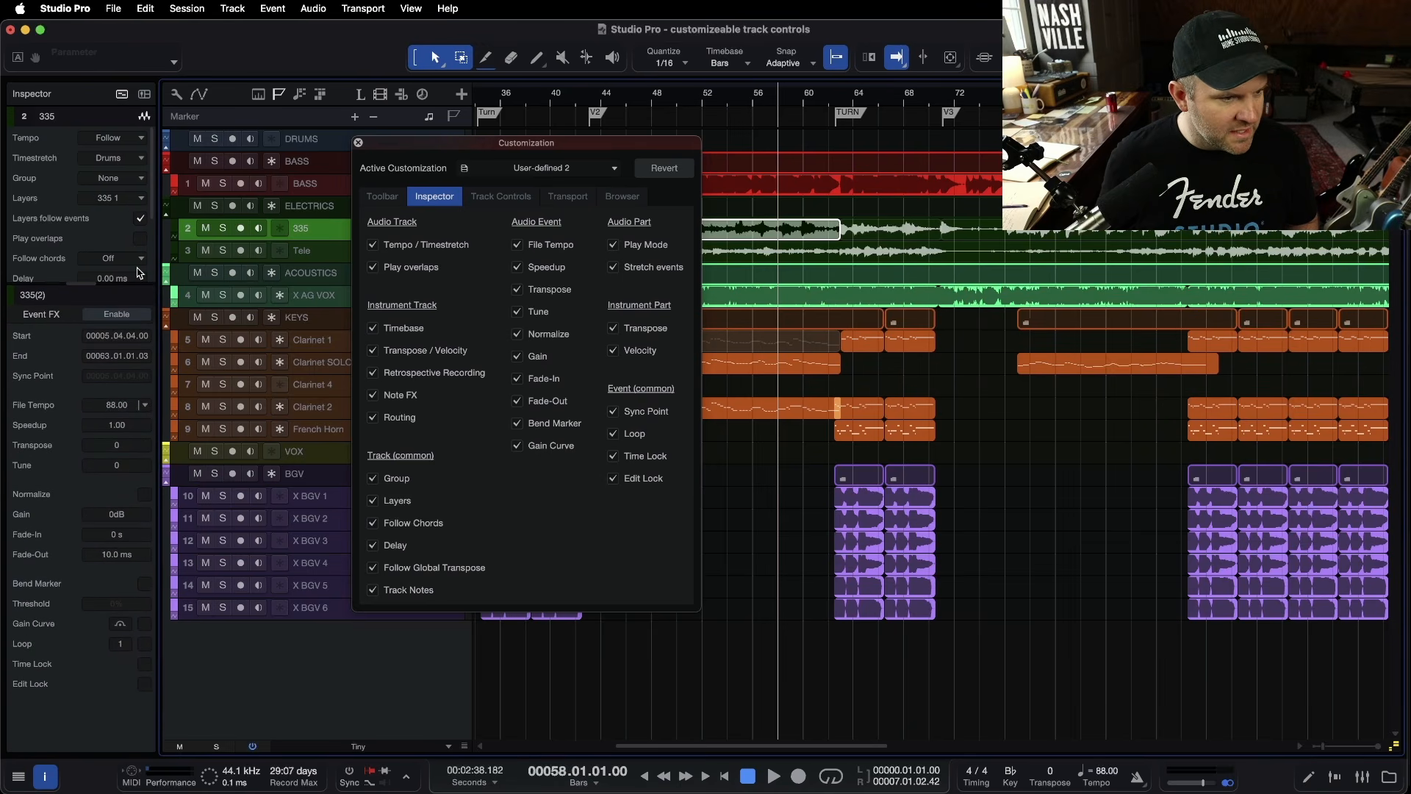
click(122, 95)
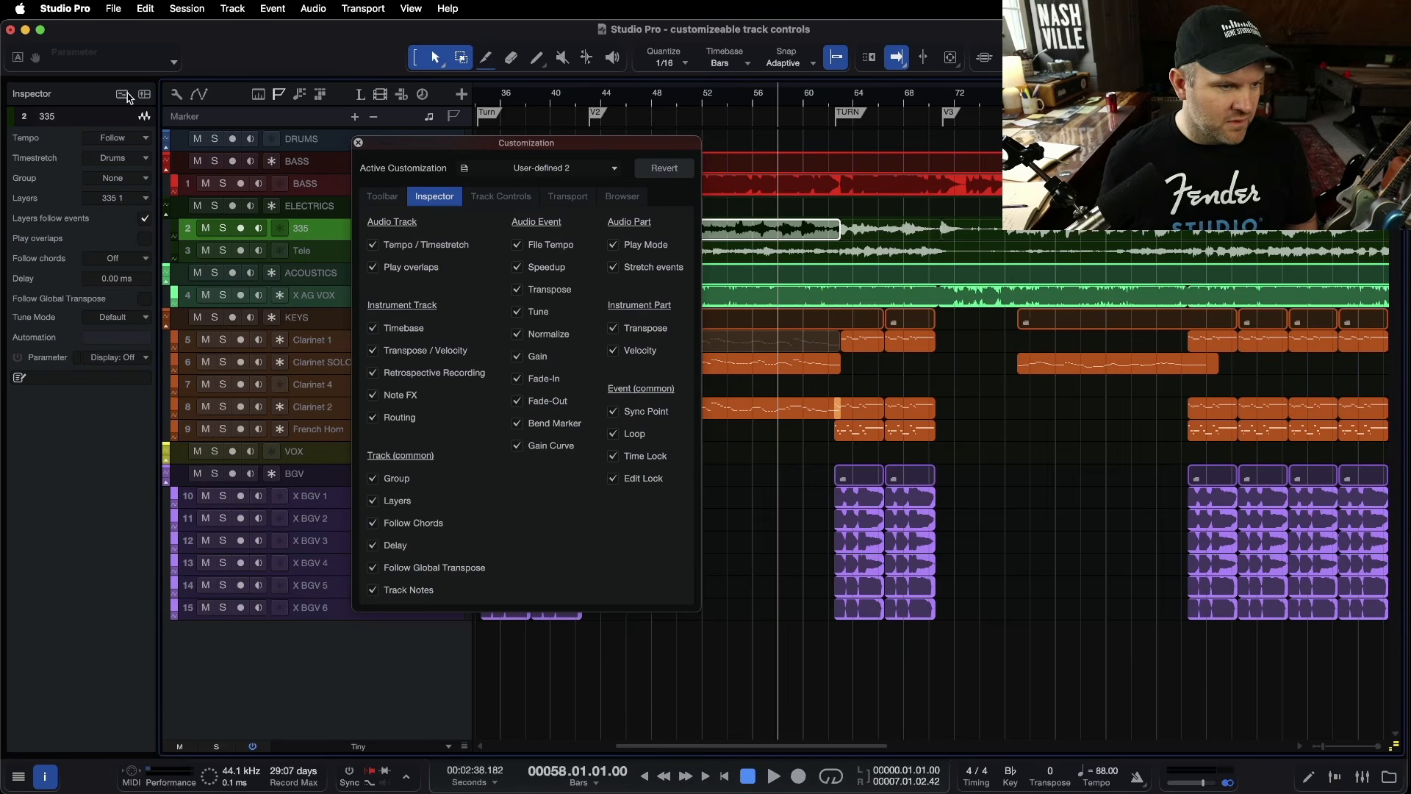
click(144, 94)
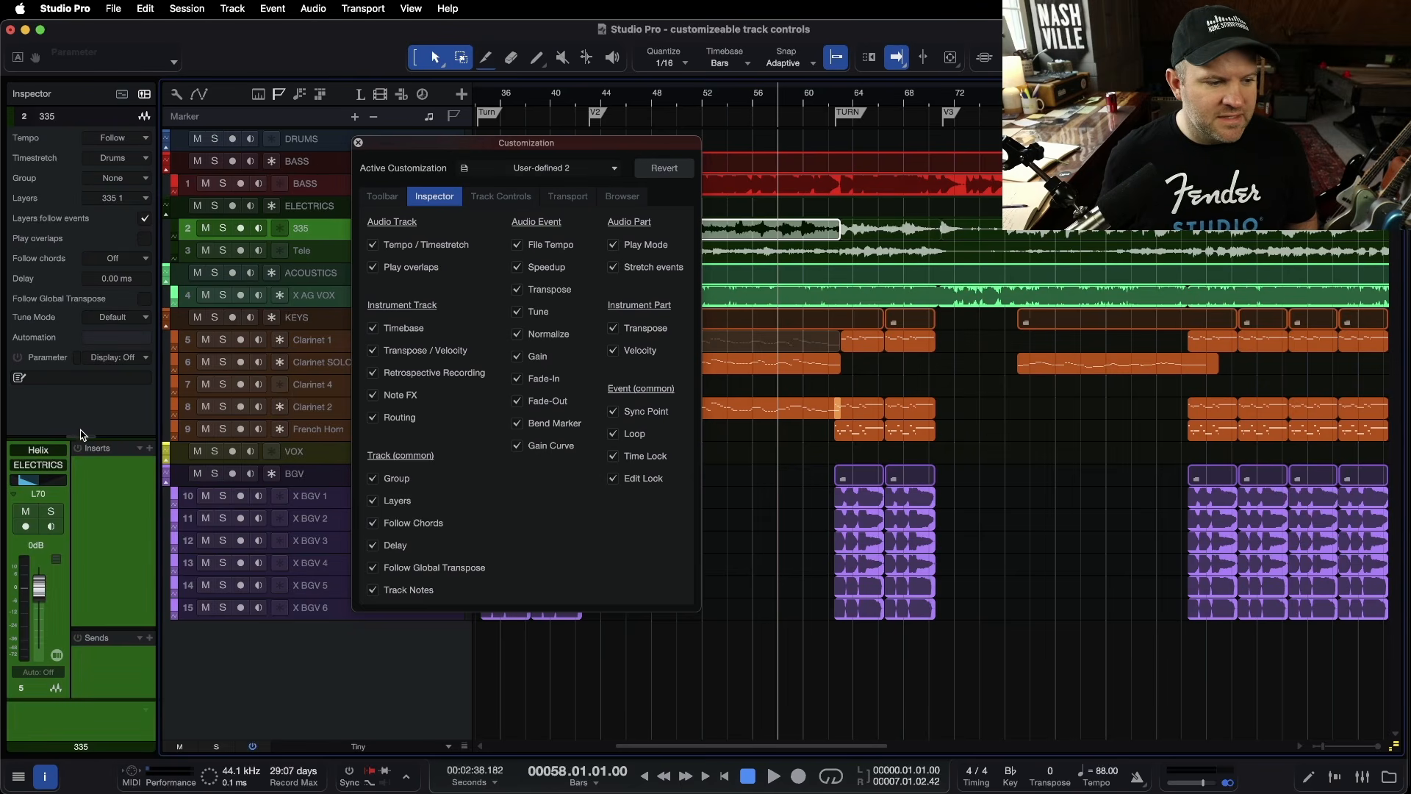
drag(82, 434, 82, 406)
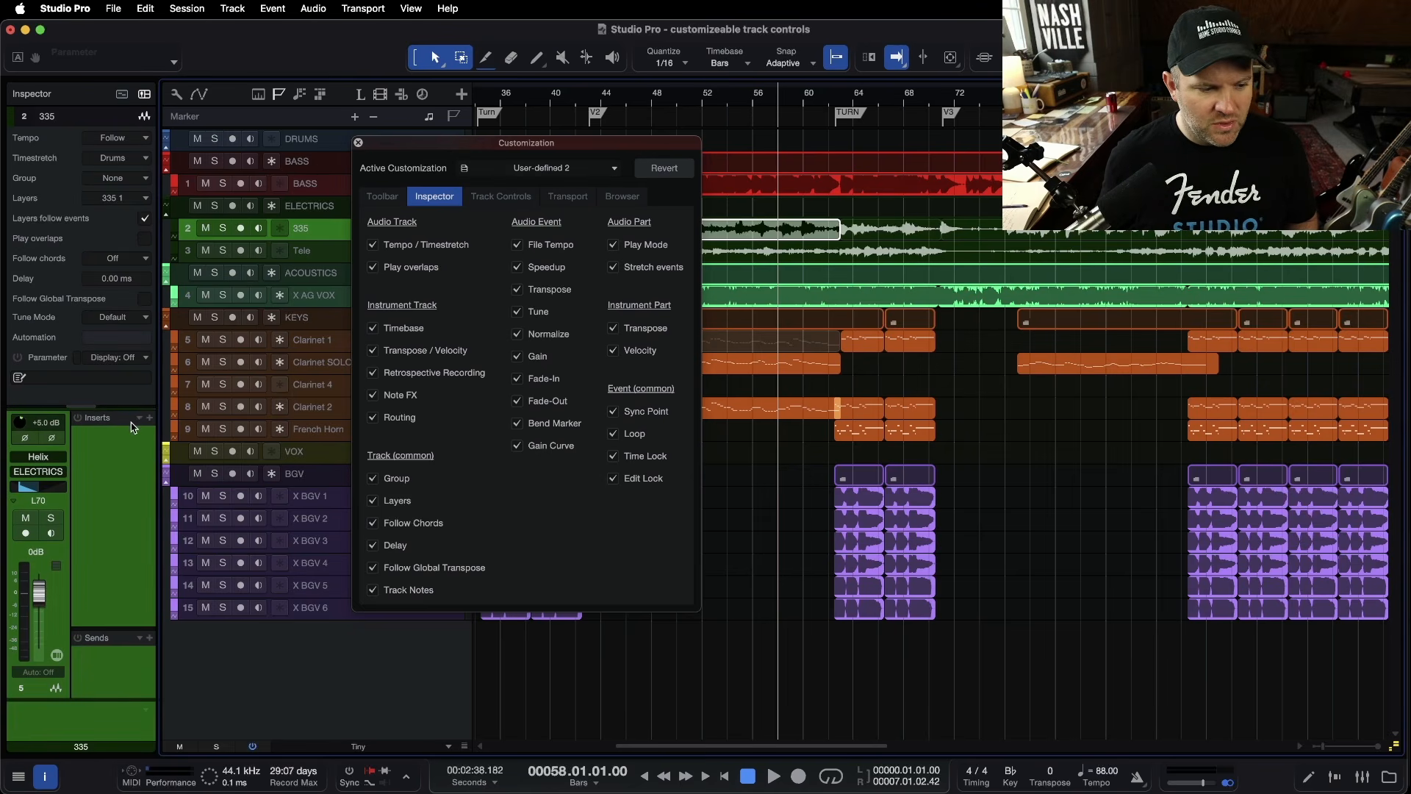
click(121, 95)
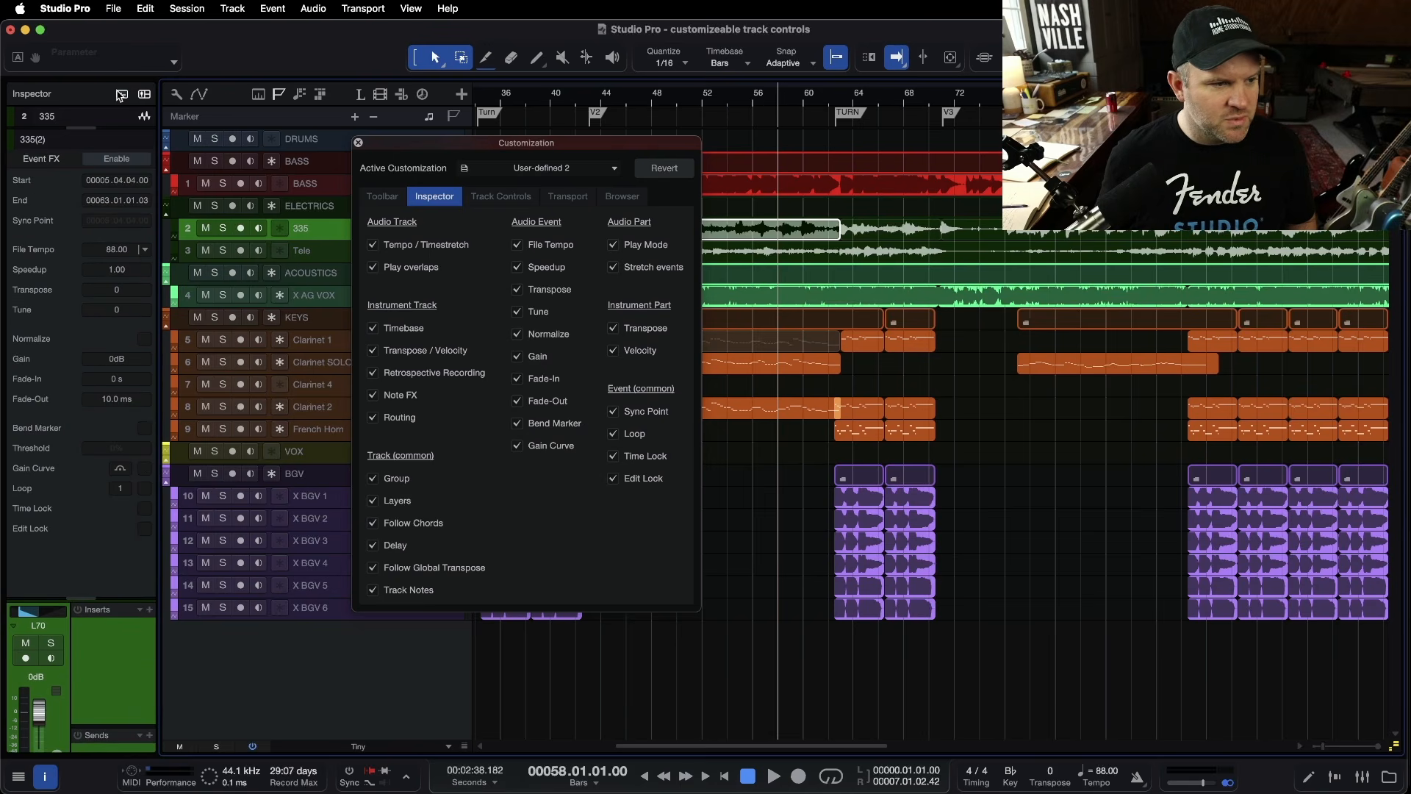
click(121, 95)
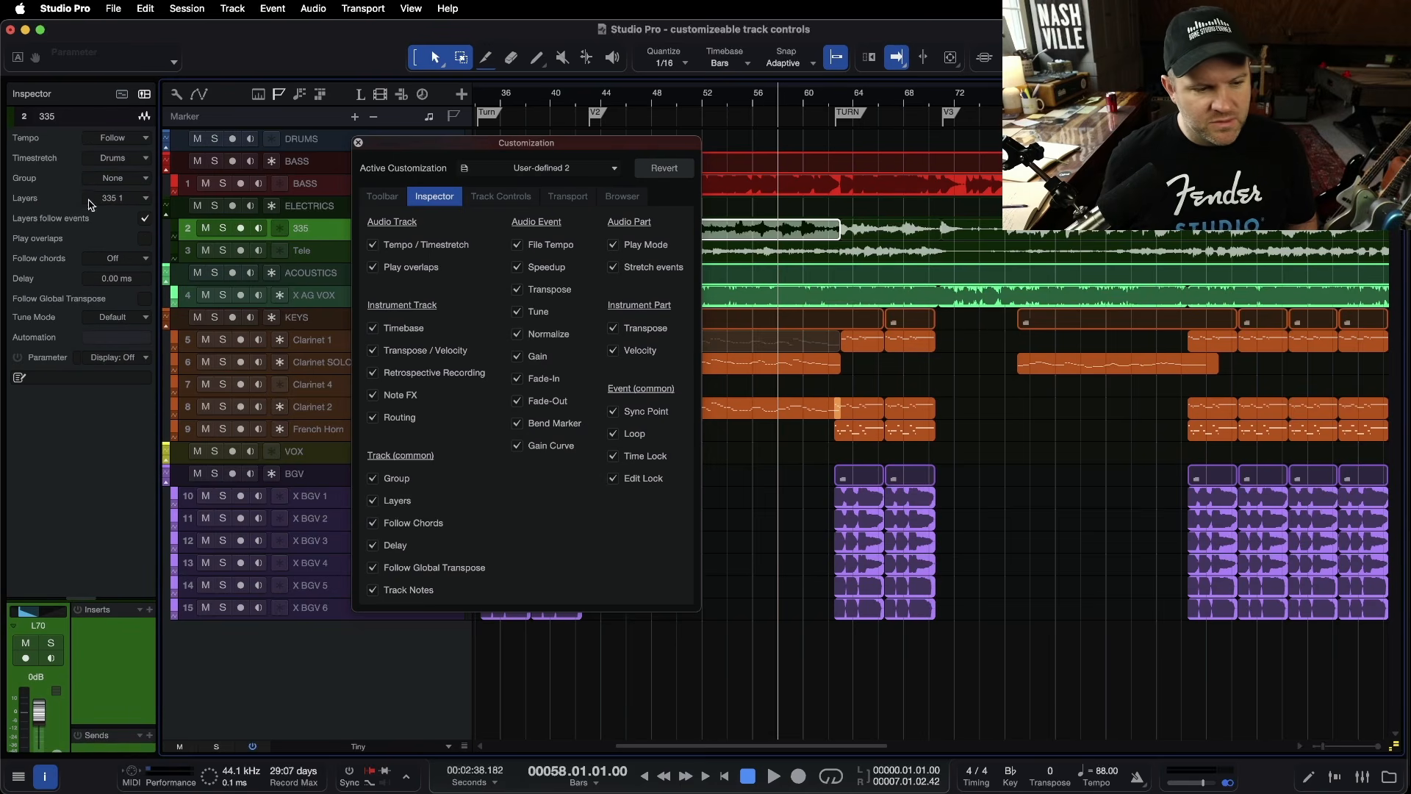
drag(86, 597, 86, 393)
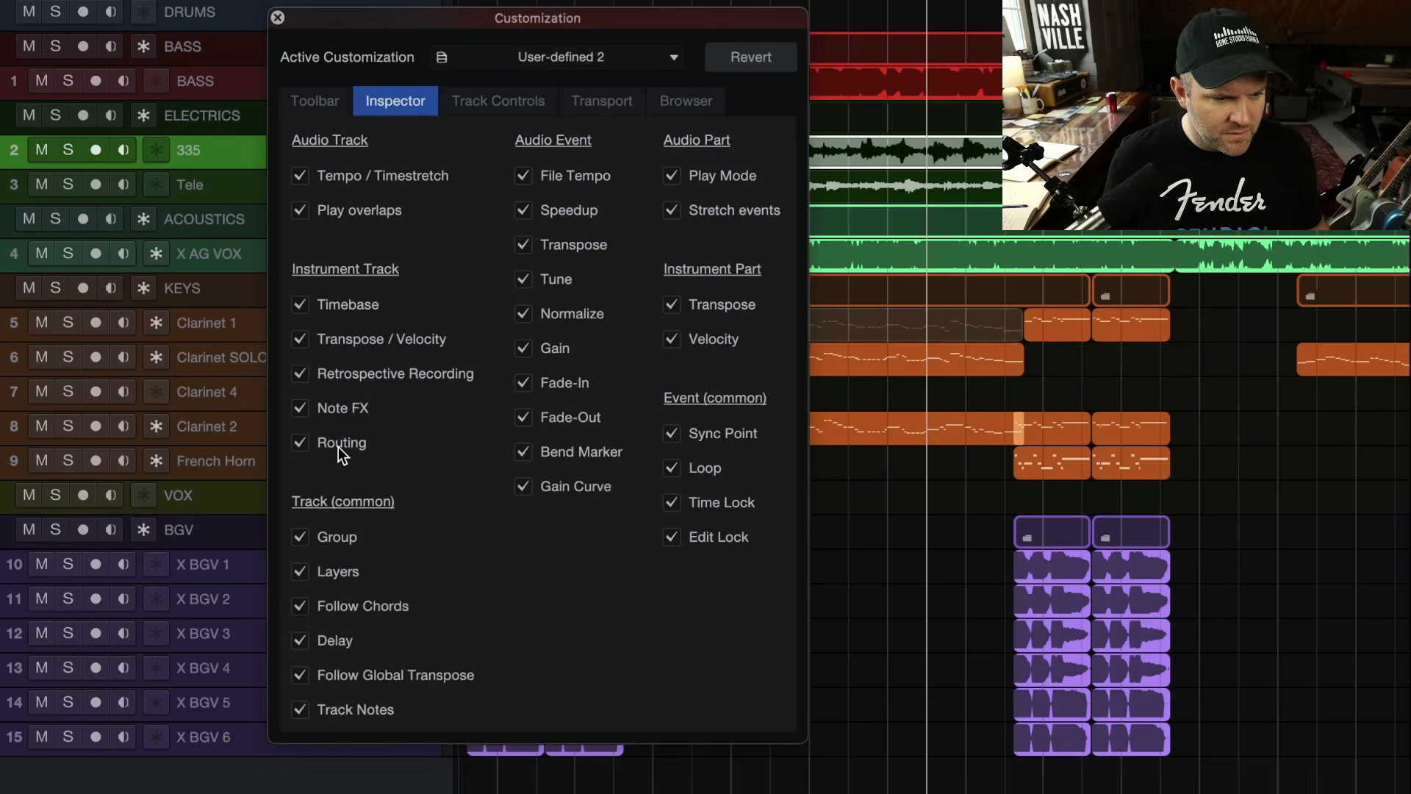
Step: Hide Play overlaps and the common event controls Sync Point, Loop, Time Lock and Edit Lock from the Inspector
click(353, 214)
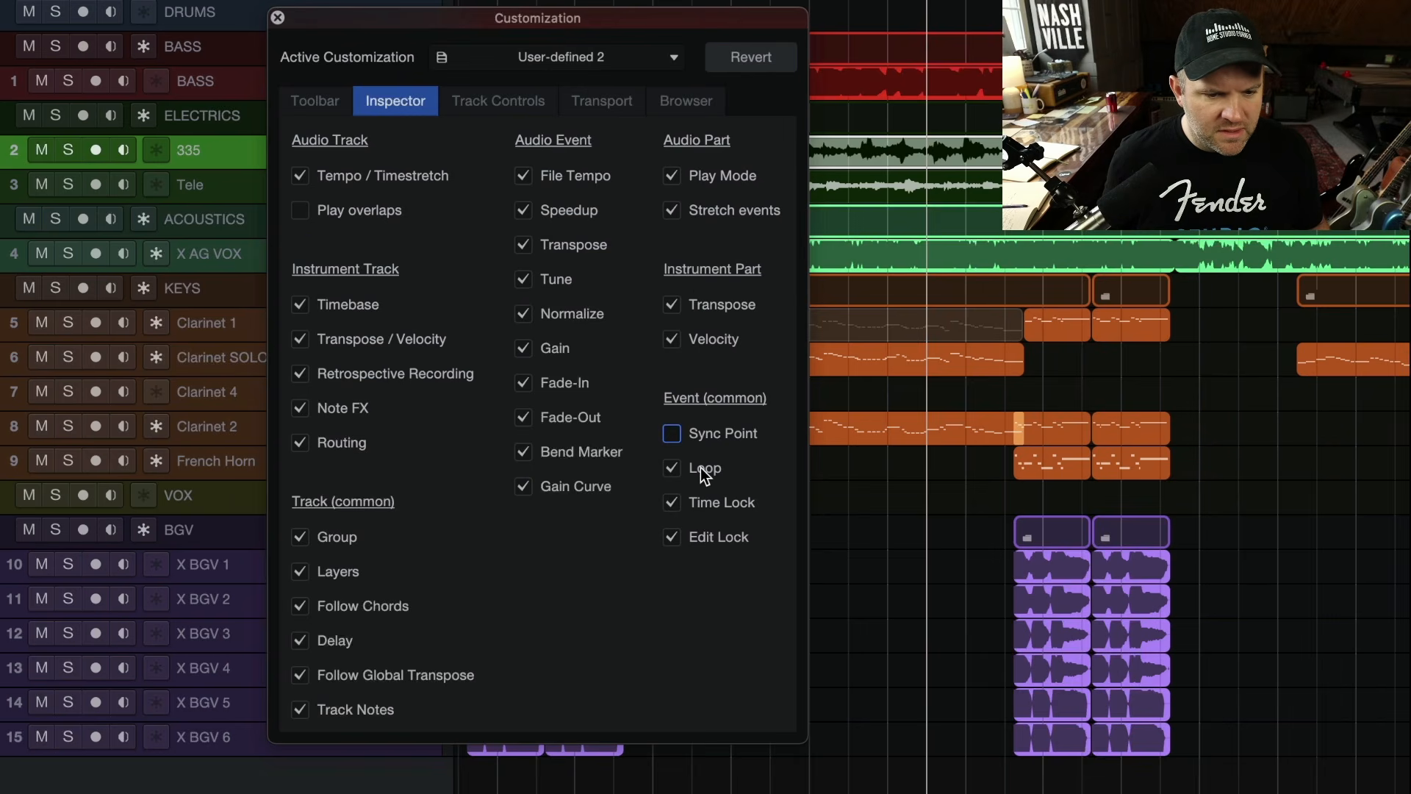
click(698, 502)
click(692, 534)
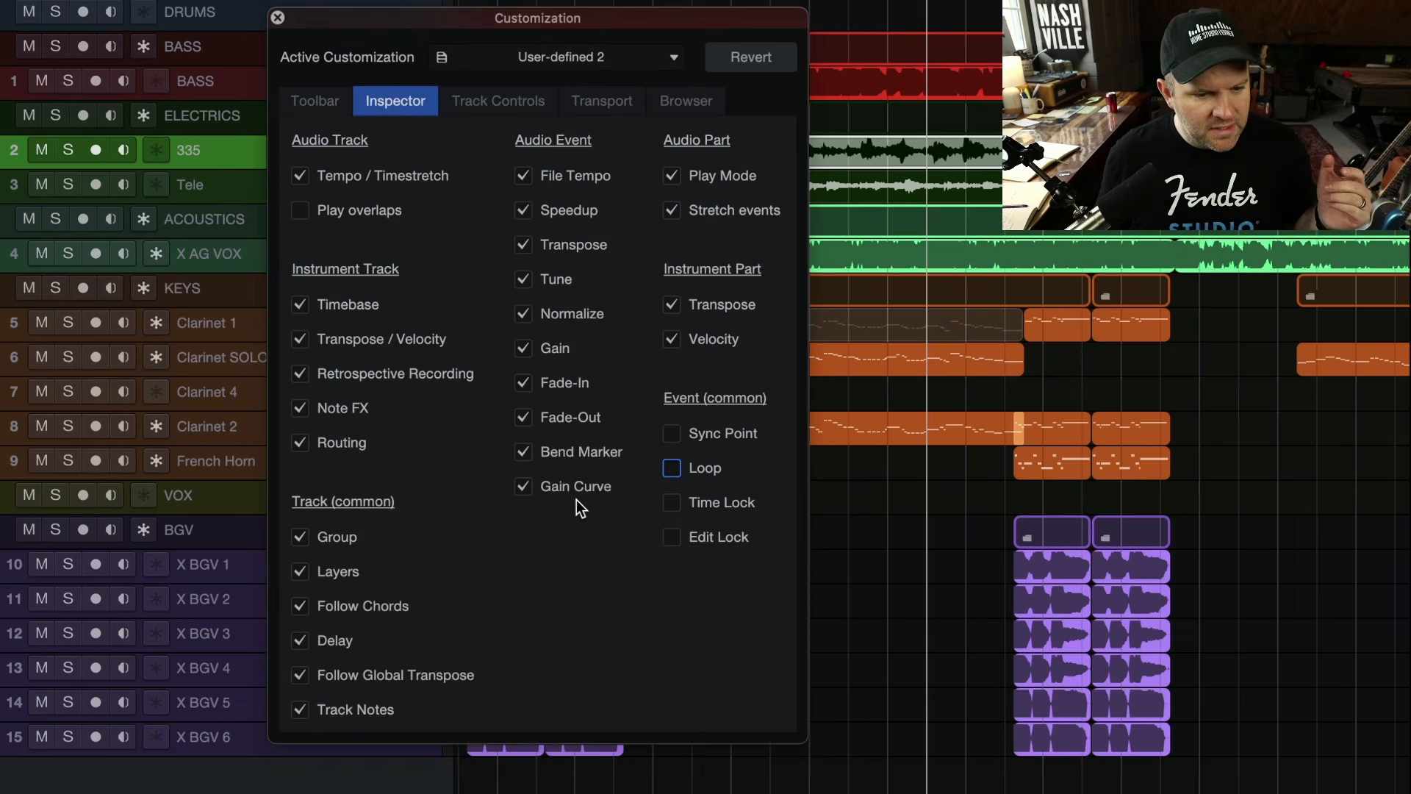
Step: Hide the audio event controls Fade-In, Fade-Out, Speedup, File Tempo, Tune and Gain from the Inspector
click(563, 383)
click(559, 417)
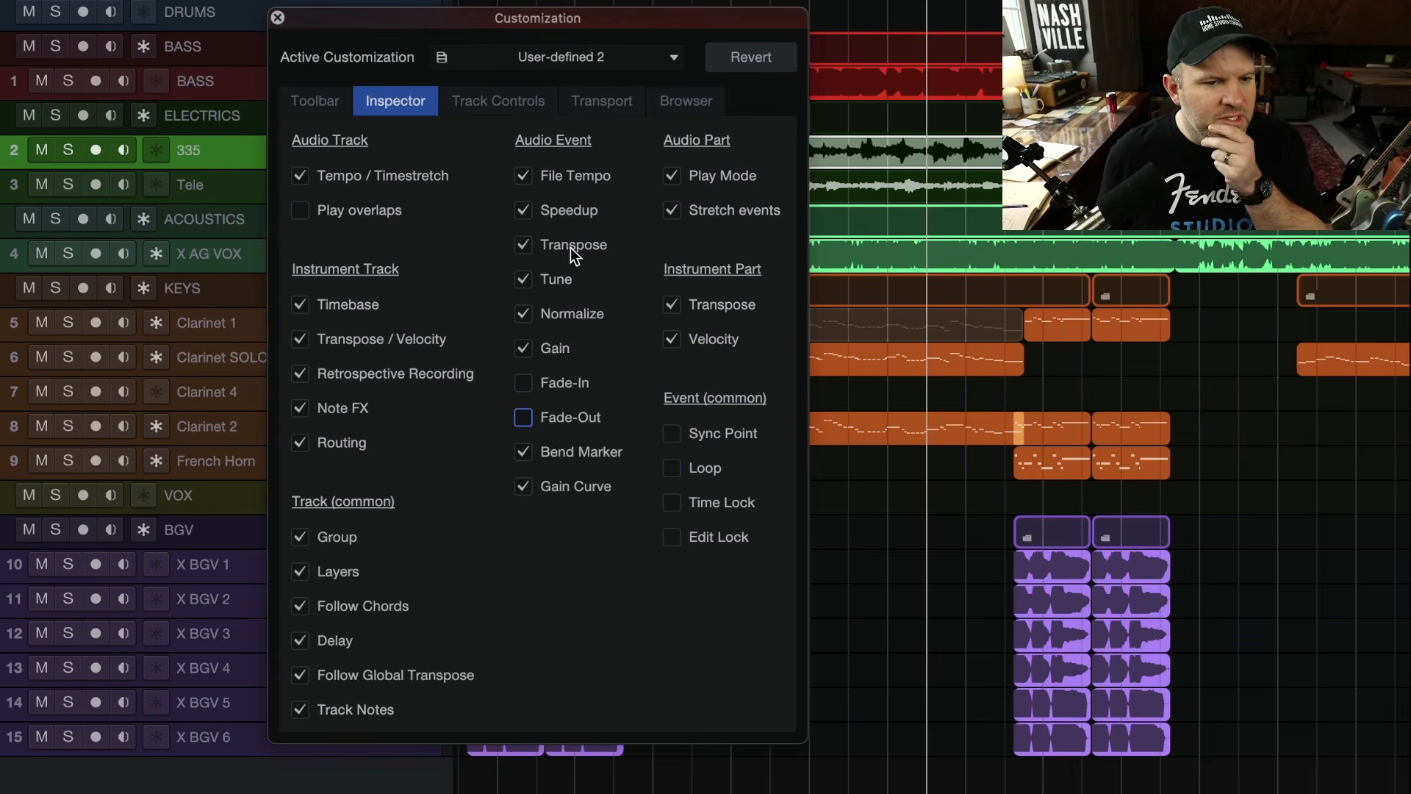
click(572, 211)
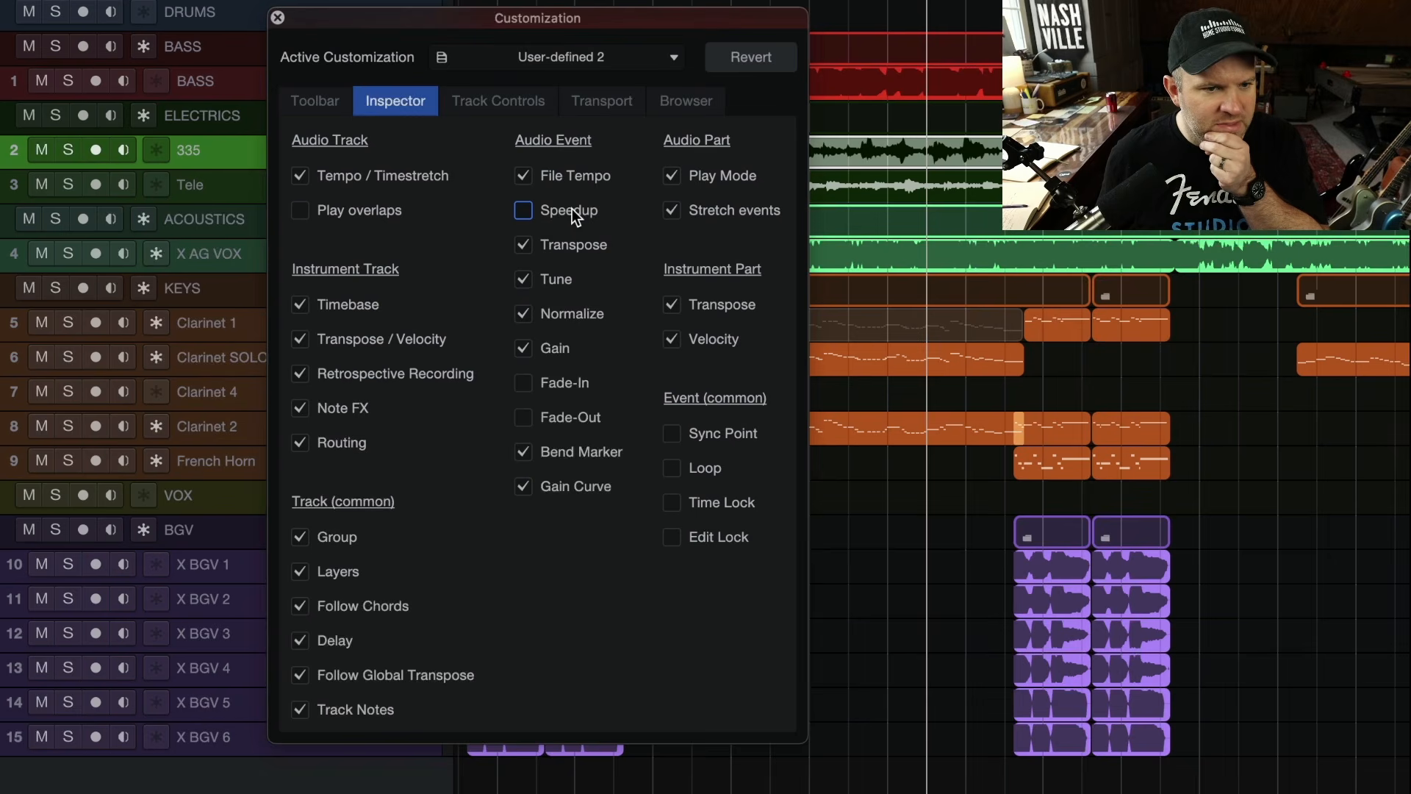
click(565, 177)
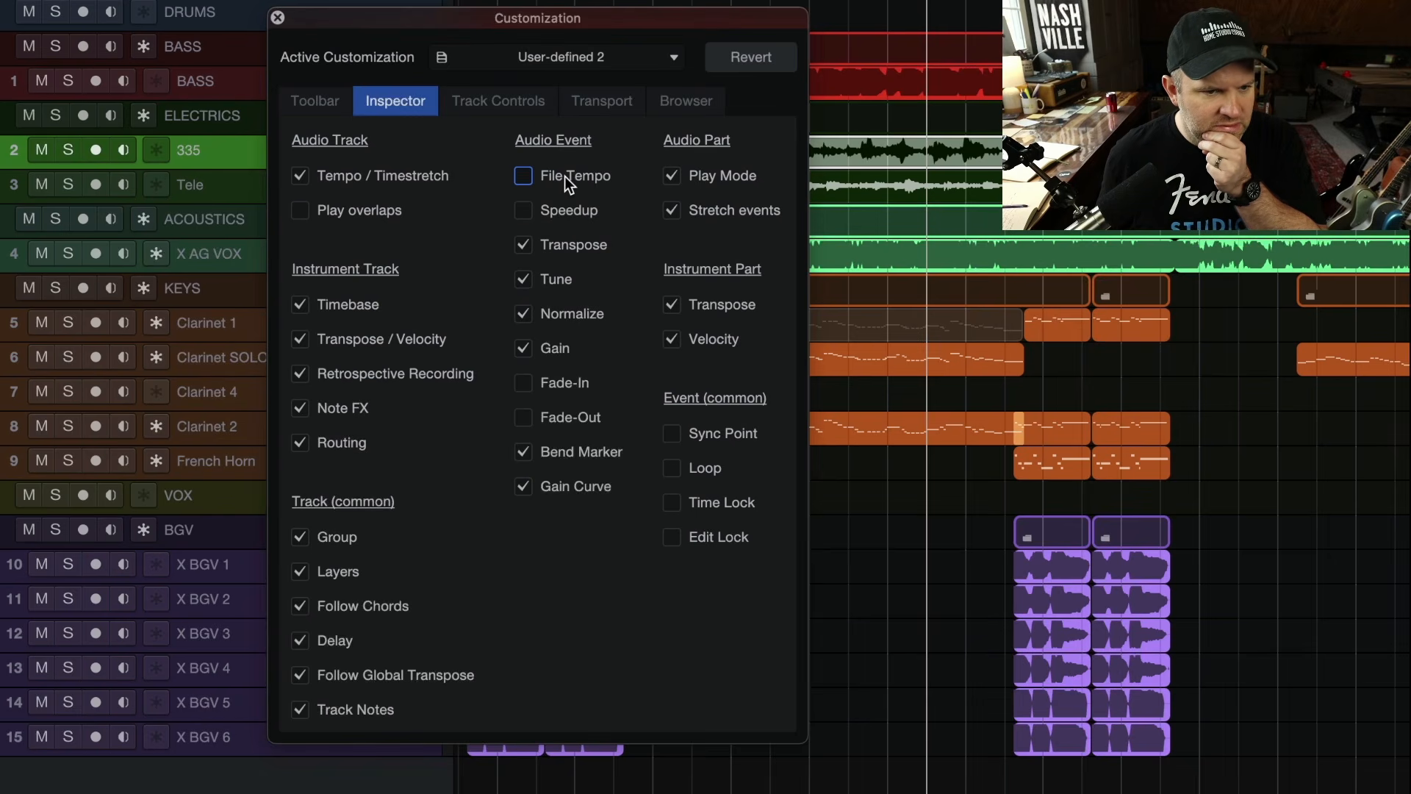
click(562, 285)
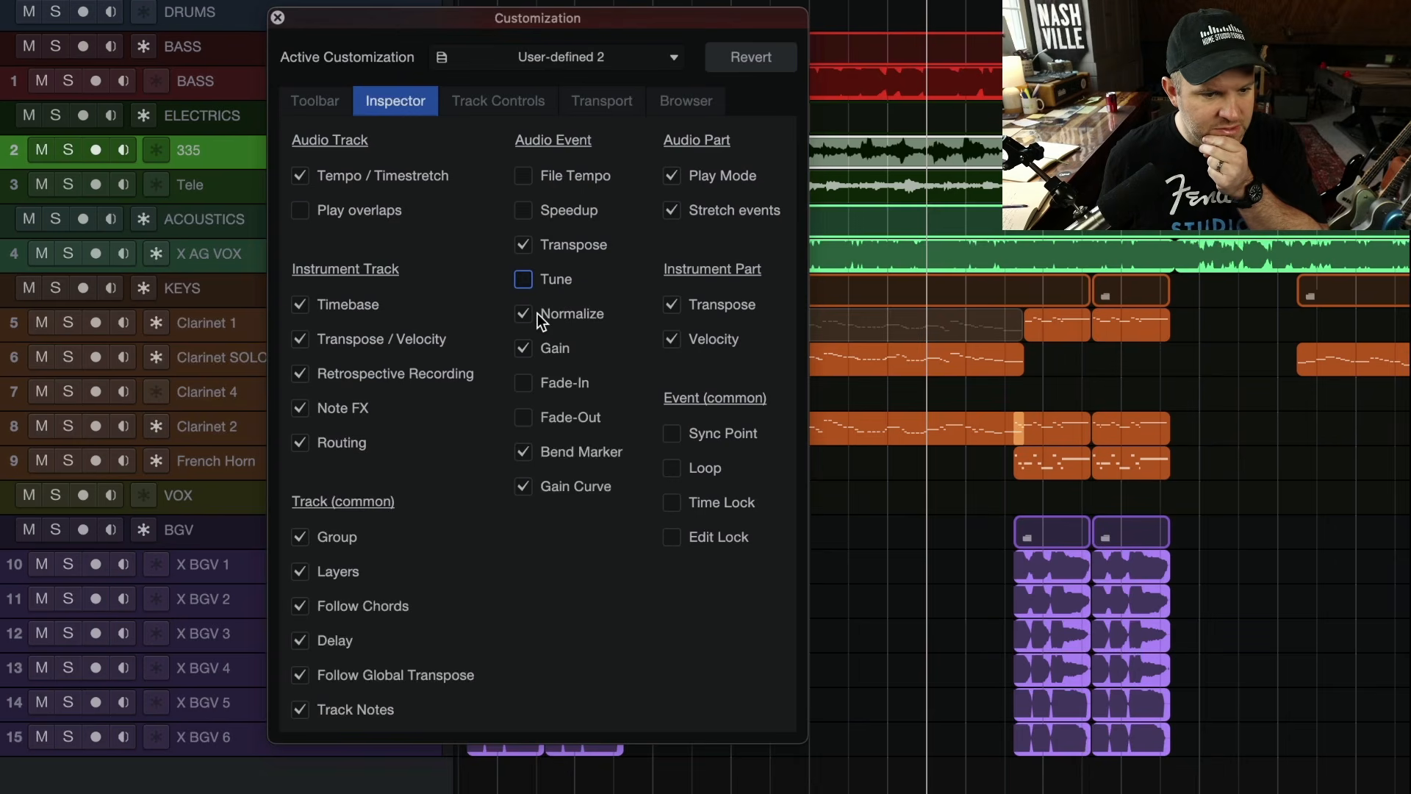
click(527, 350)
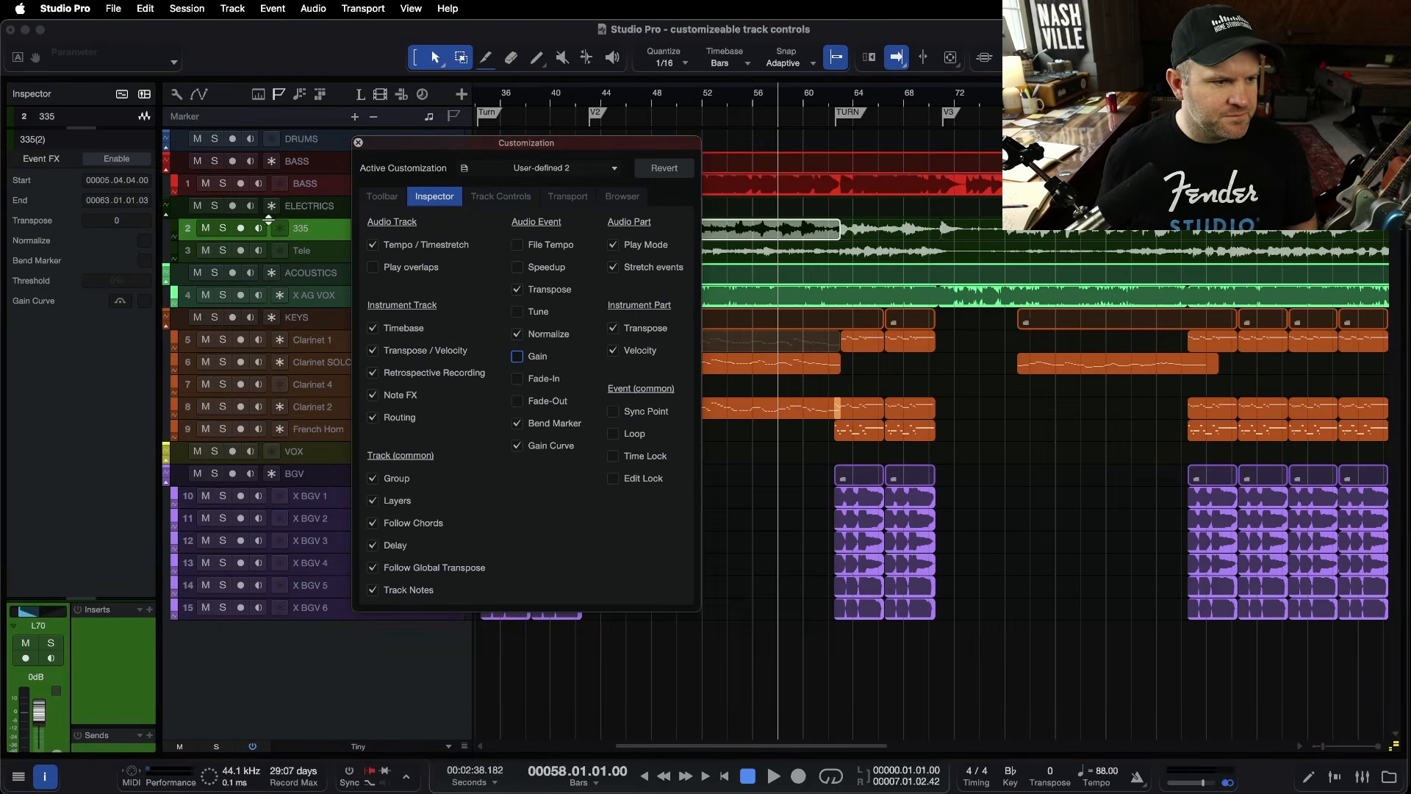
Step: Enlarge the track section of the Inspector downward and look through the Tune Mode choices without changing the mode
click(84, 362)
drag(85, 129, 85, 363)
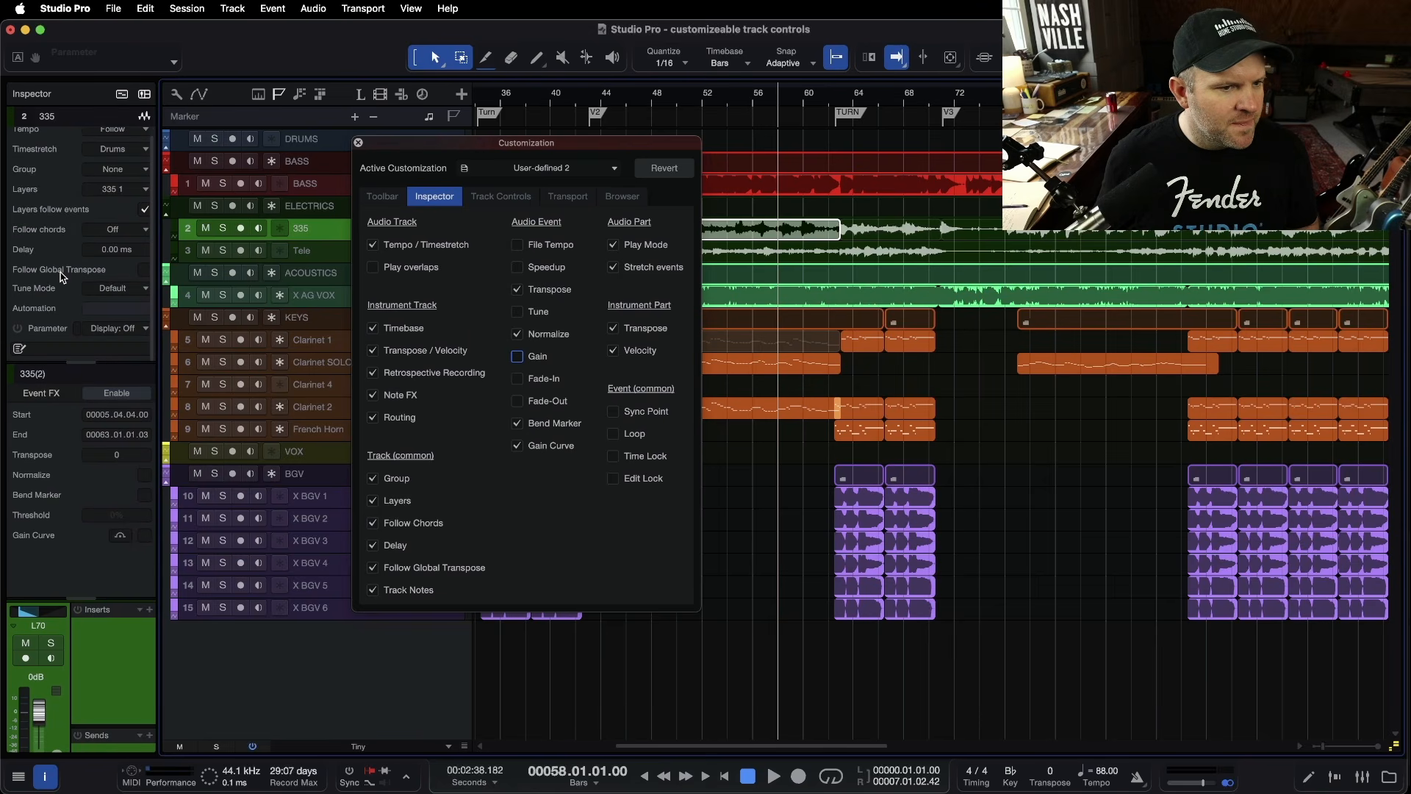
scroll(59, 220, up, 1)
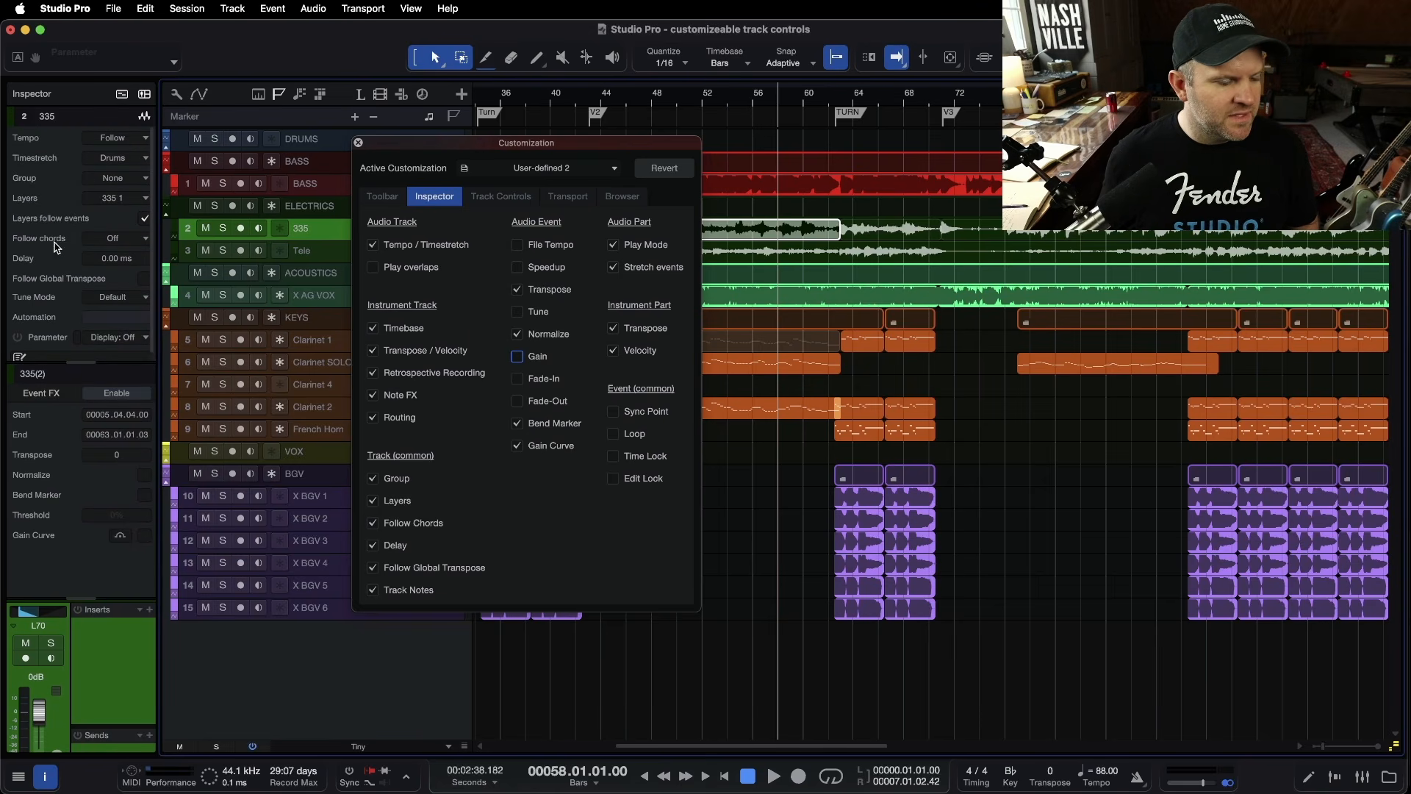
click(102, 297)
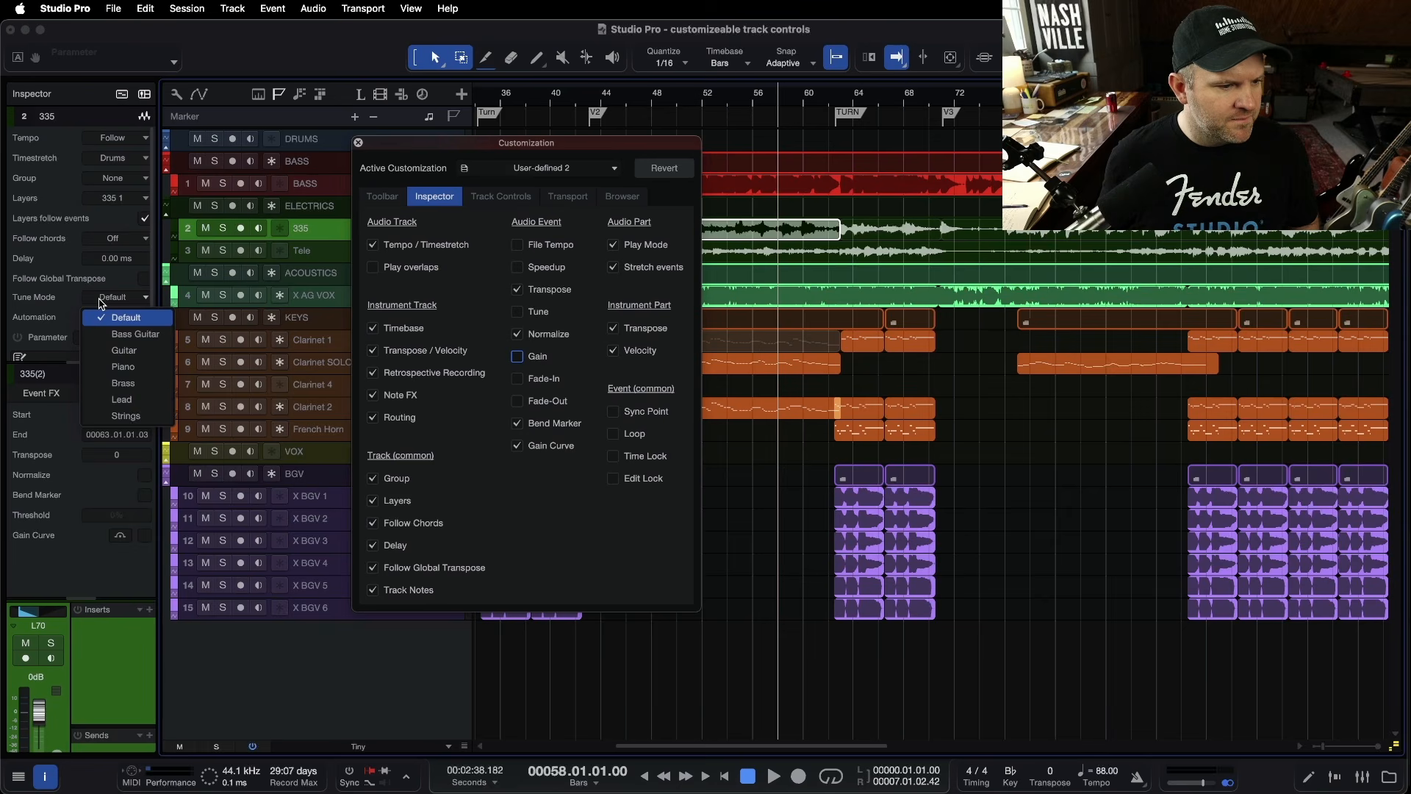
click(62, 299)
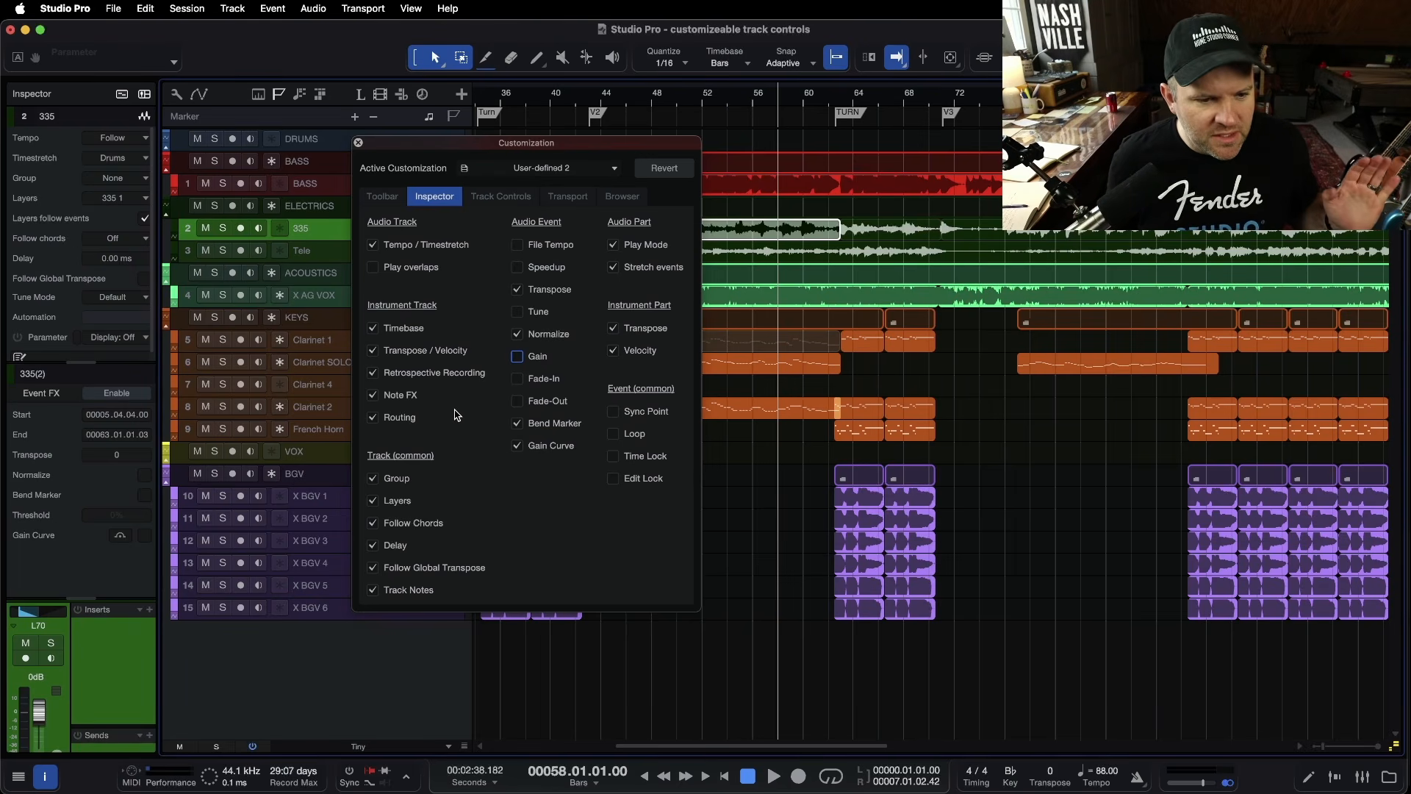
Step: Bring up the Transport customization options and try the transport bar without Performance and Cache Activity, restoring both
click(570, 197)
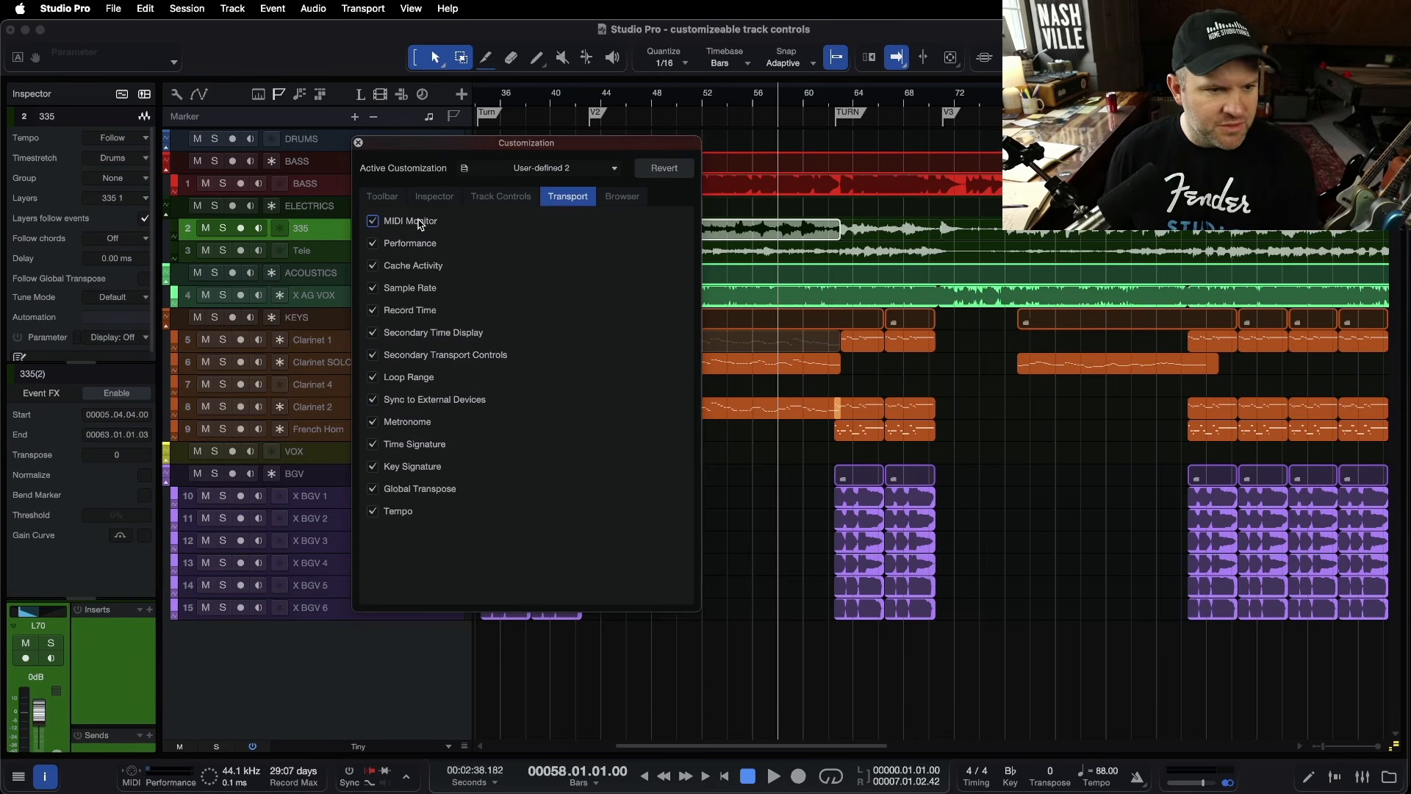
click(413, 244)
click(412, 245)
click(411, 264)
click(410, 264)
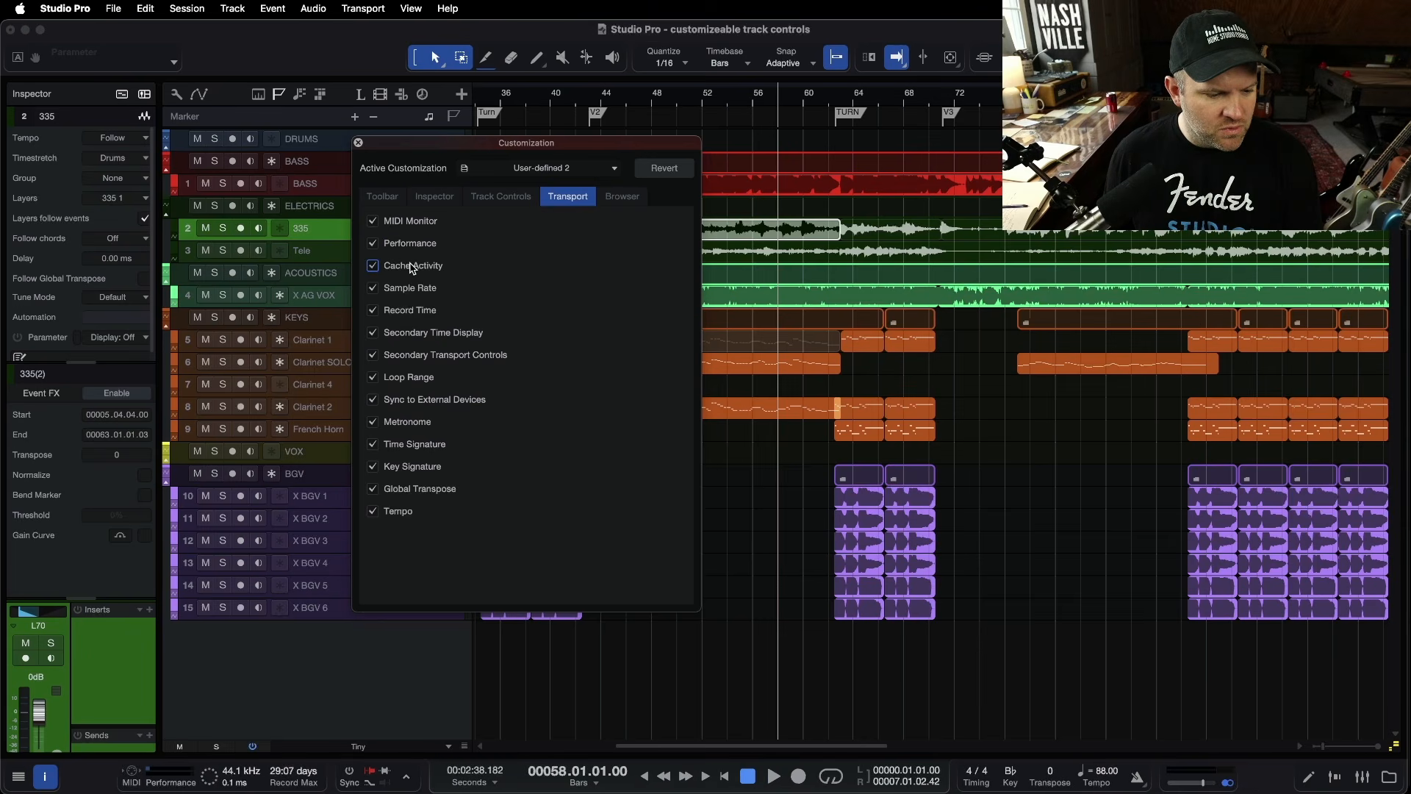
click(410, 264)
click(411, 264)
click(410, 264)
click(410, 264)
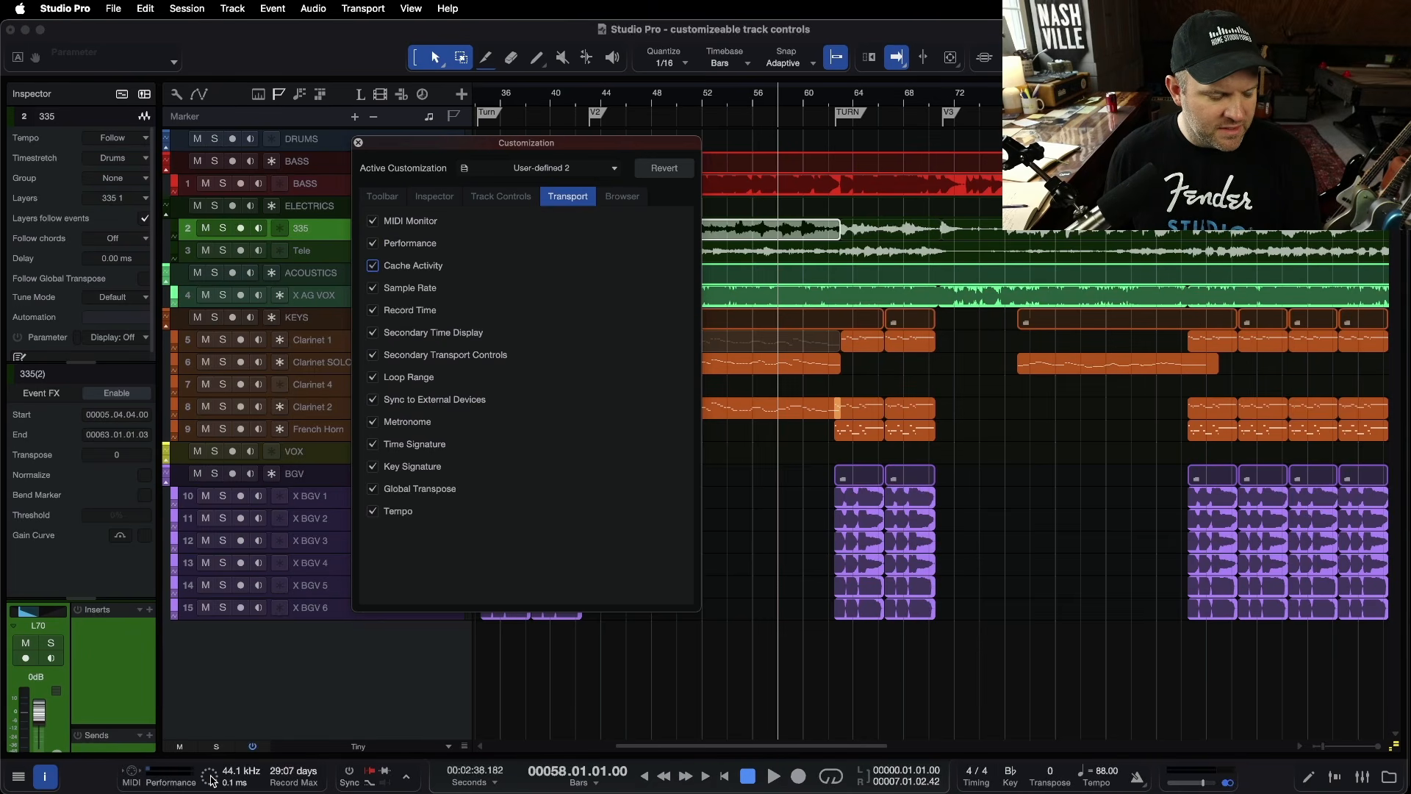
Step: Hide Sample Rate, Record Time, Secondary Time Display and Secondary Transport Controls from the transport bar
click(397, 290)
click(396, 316)
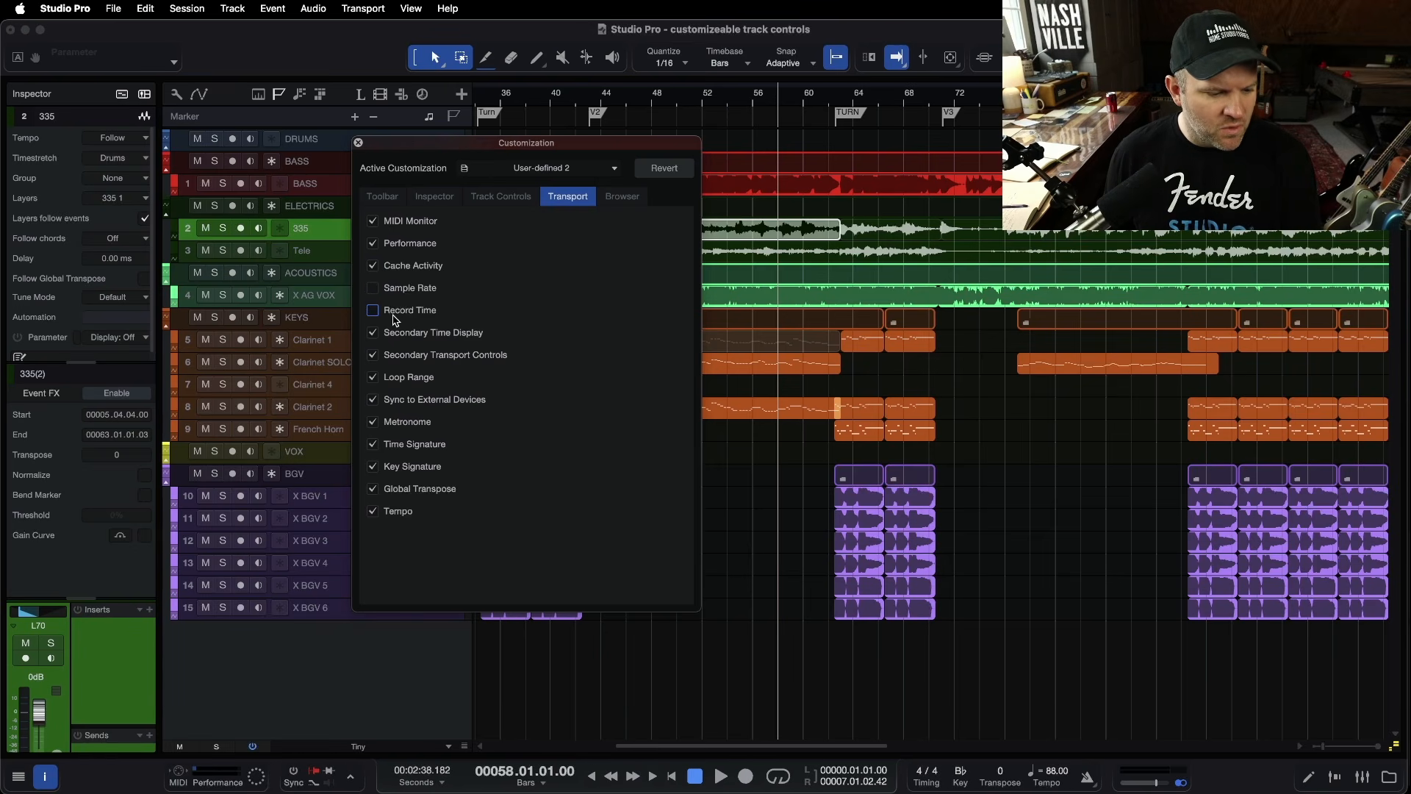
click(411, 335)
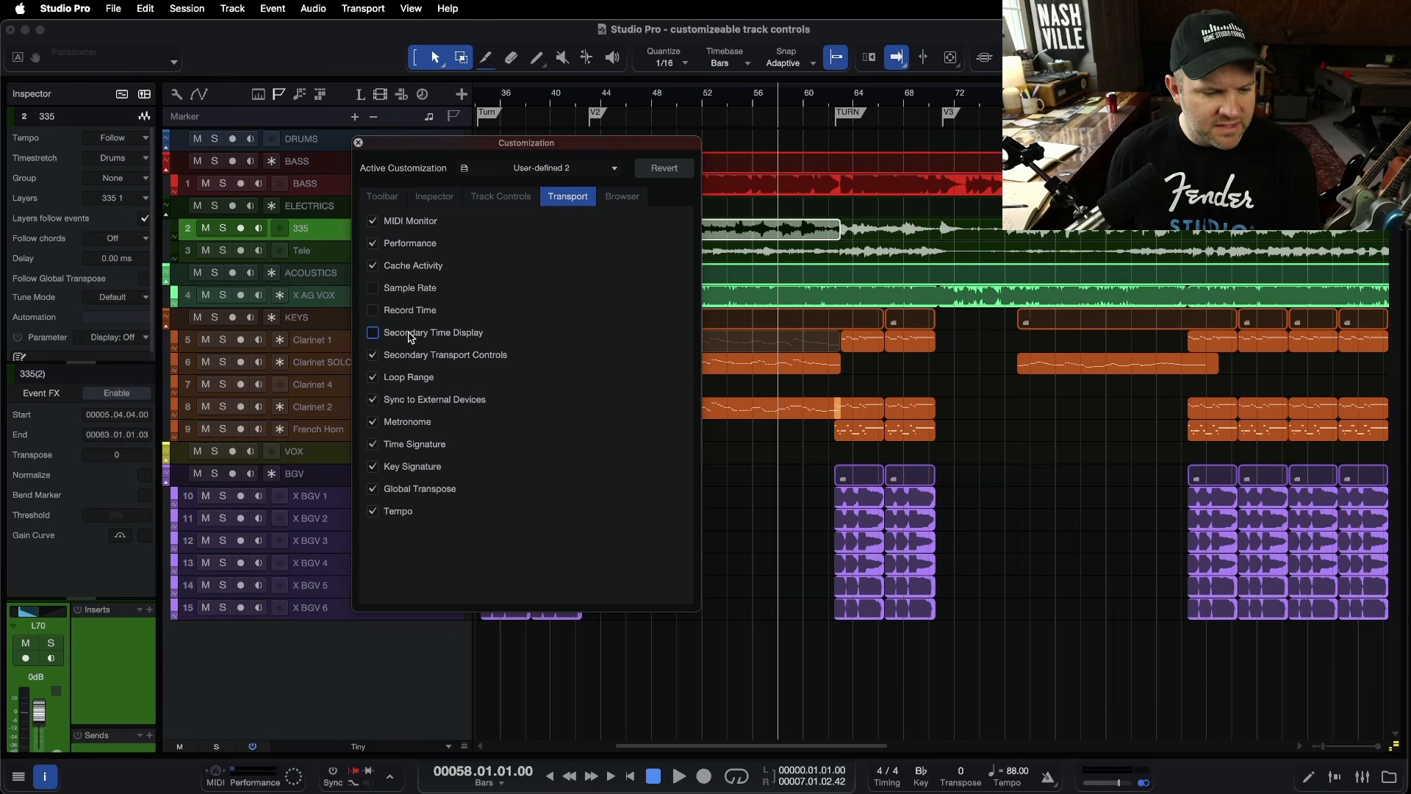
click(412, 355)
click(411, 355)
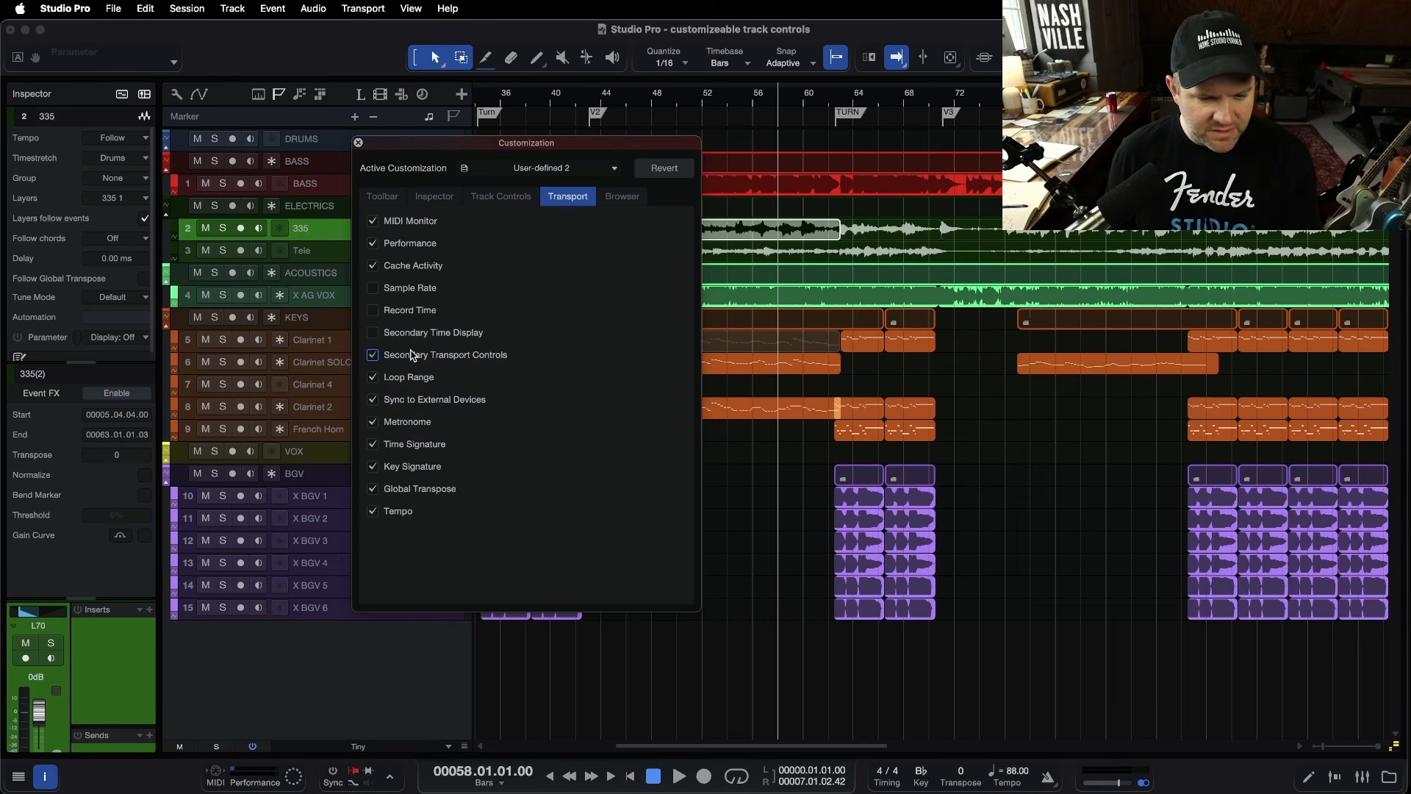
click(413, 355)
click(413, 355)
click(412, 356)
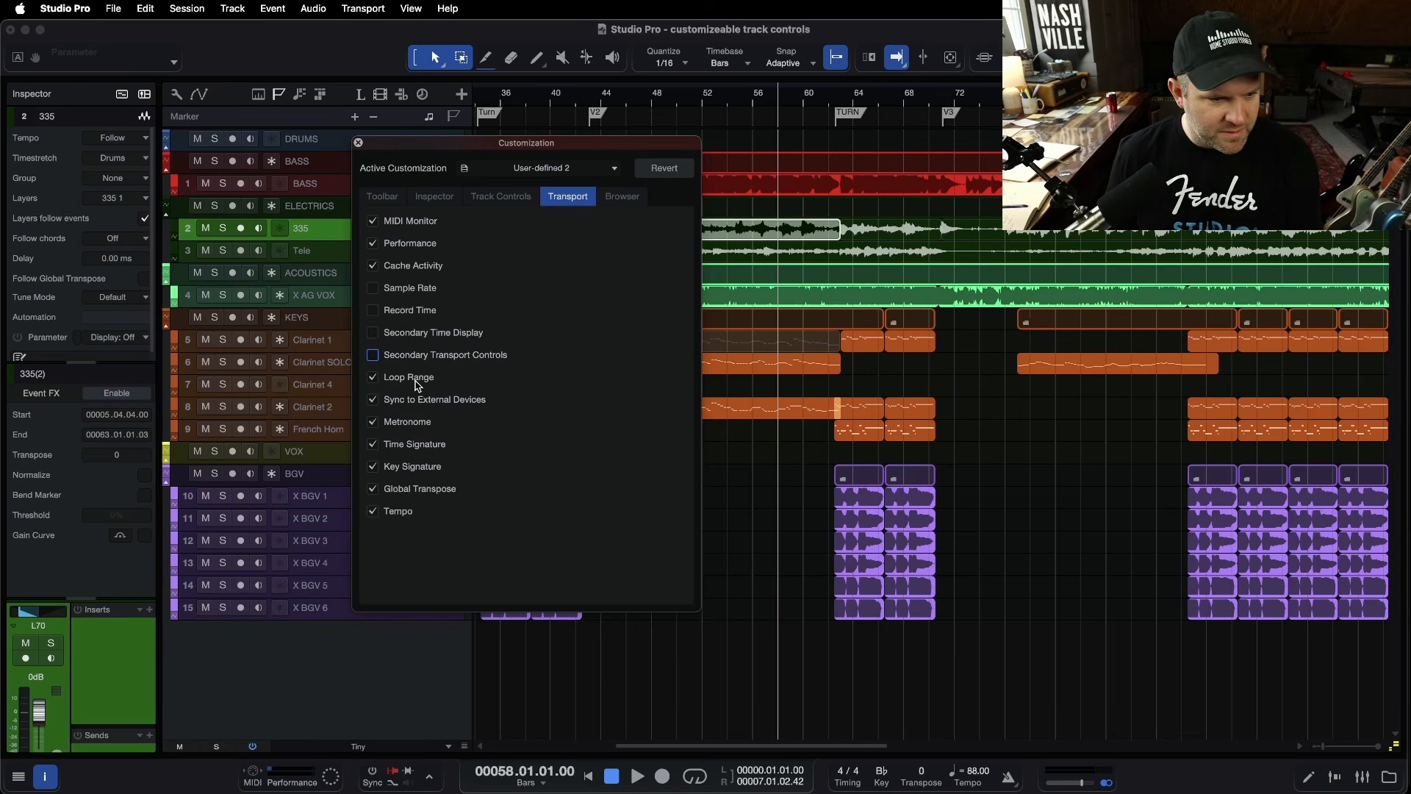
Step: Hide Loop Range and Sync to External Devices from the transport bar
click(409, 379)
click(409, 379)
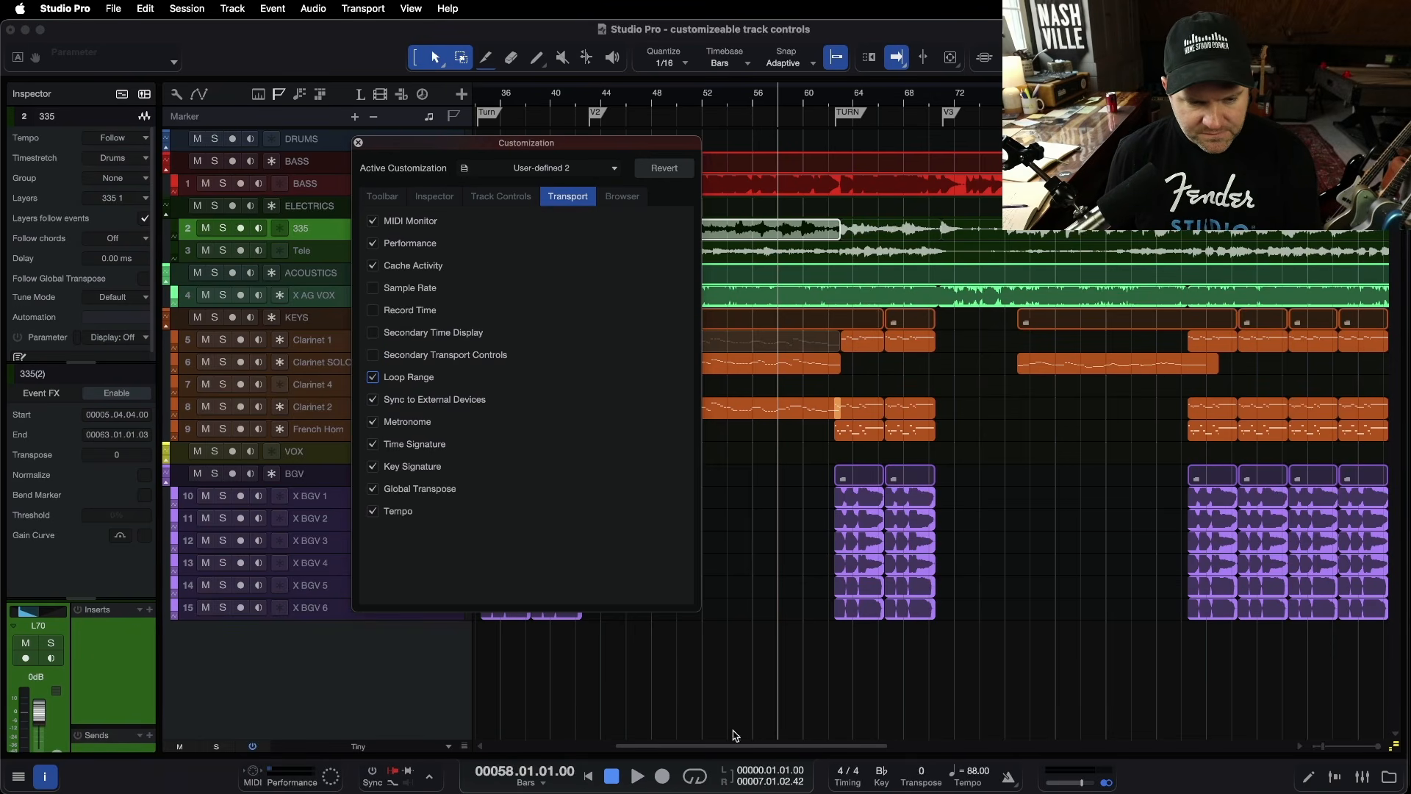
click(381, 386)
click(410, 404)
click(412, 406)
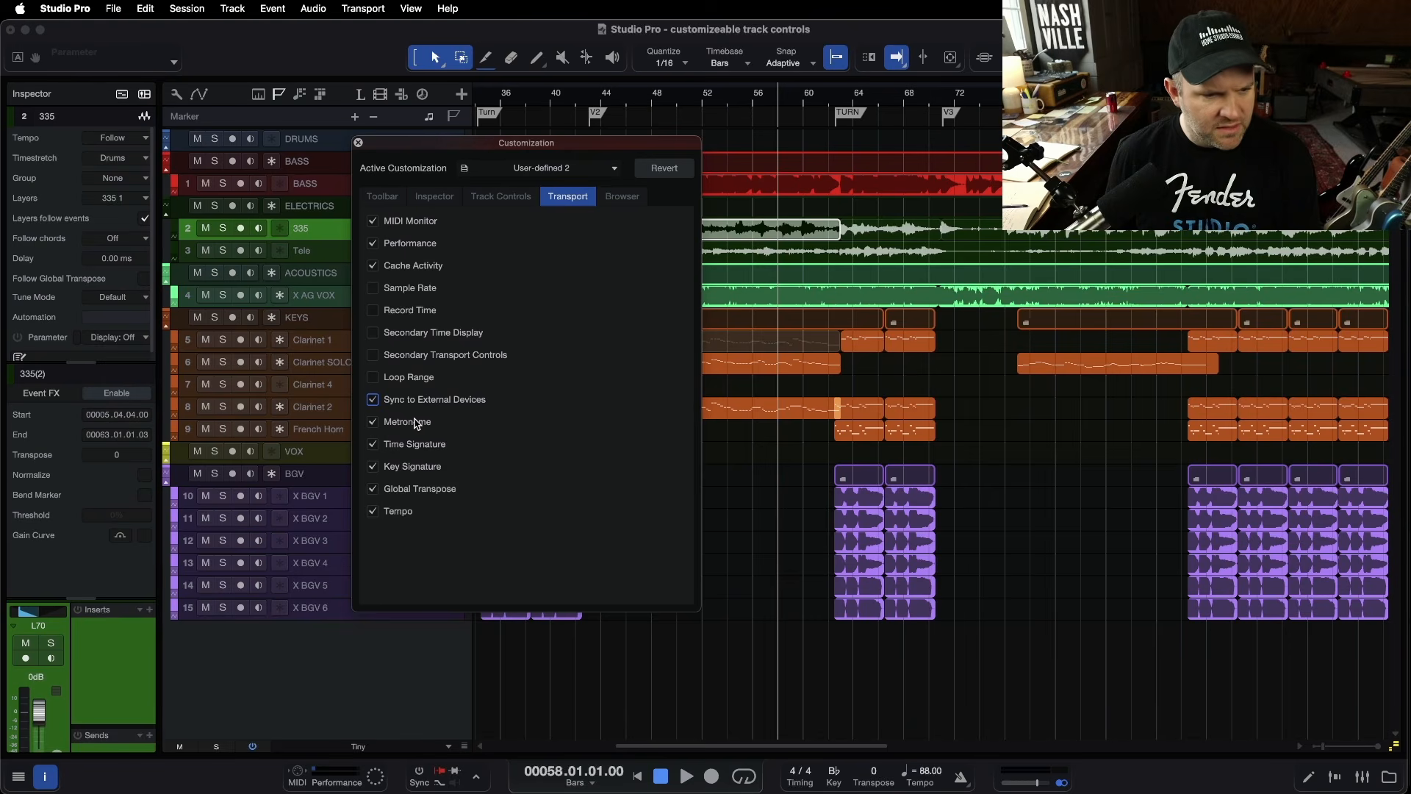
click(416, 404)
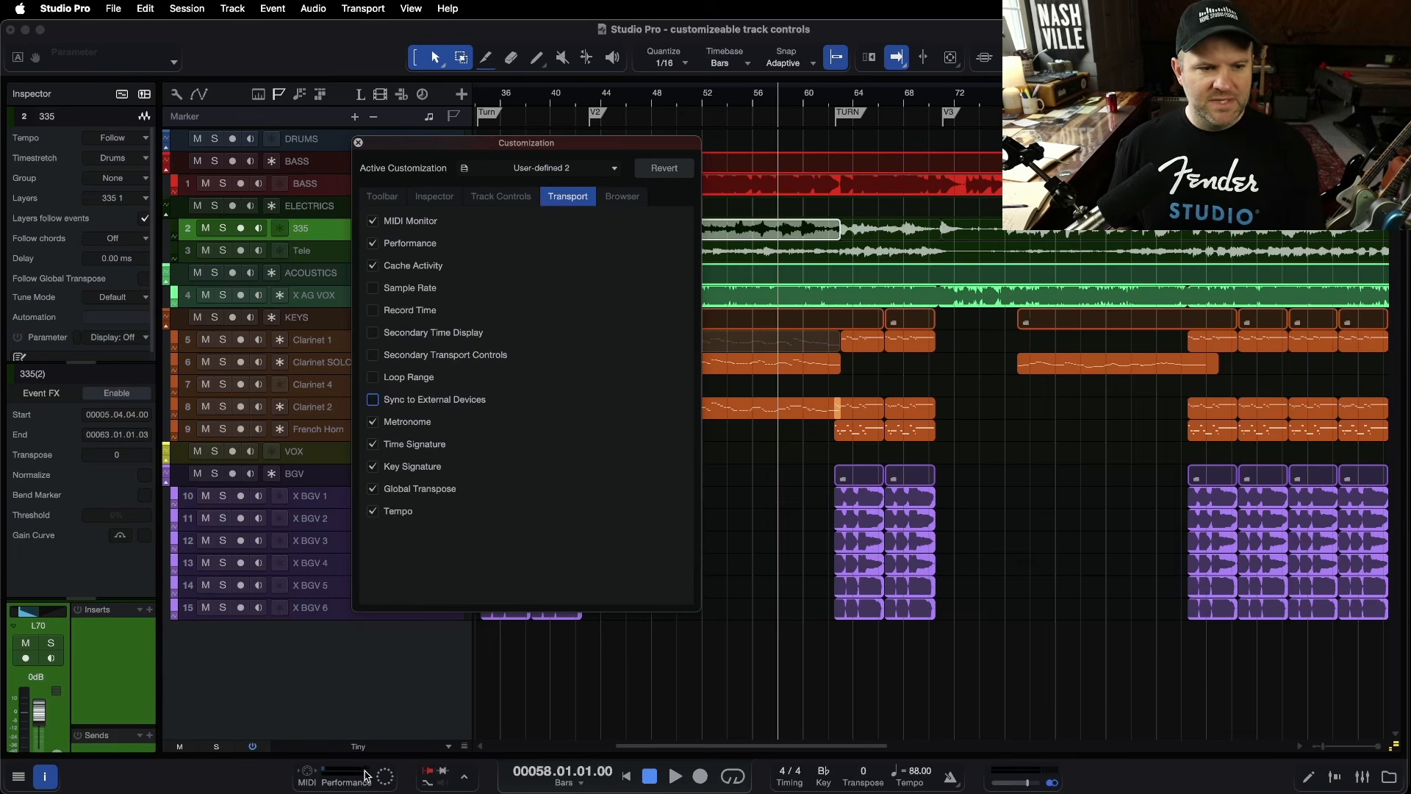
Step: Bring up the Browser customization options, show the browser and widen it over the arrangement
click(625, 197)
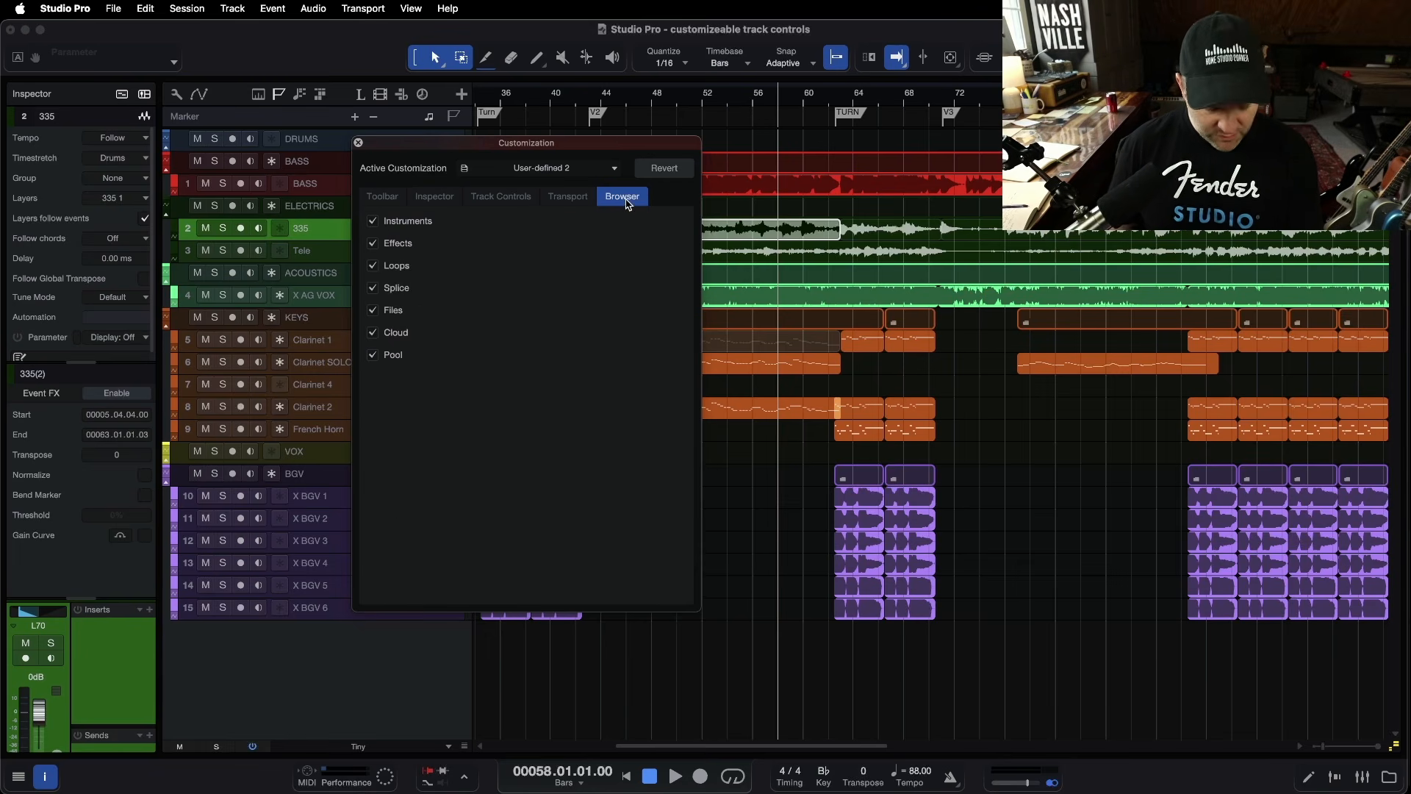
key(F5)
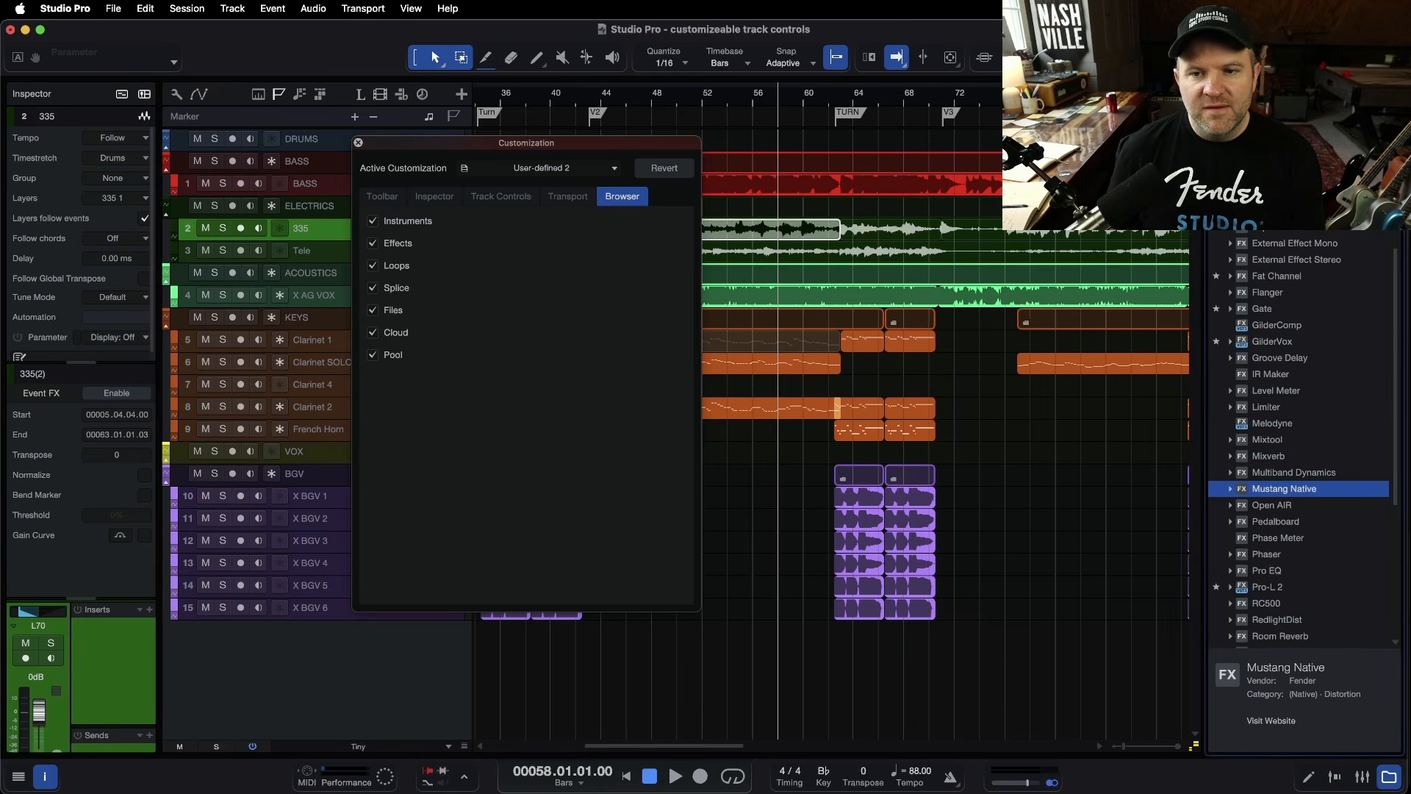
drag(1206, 147, 844, 150)
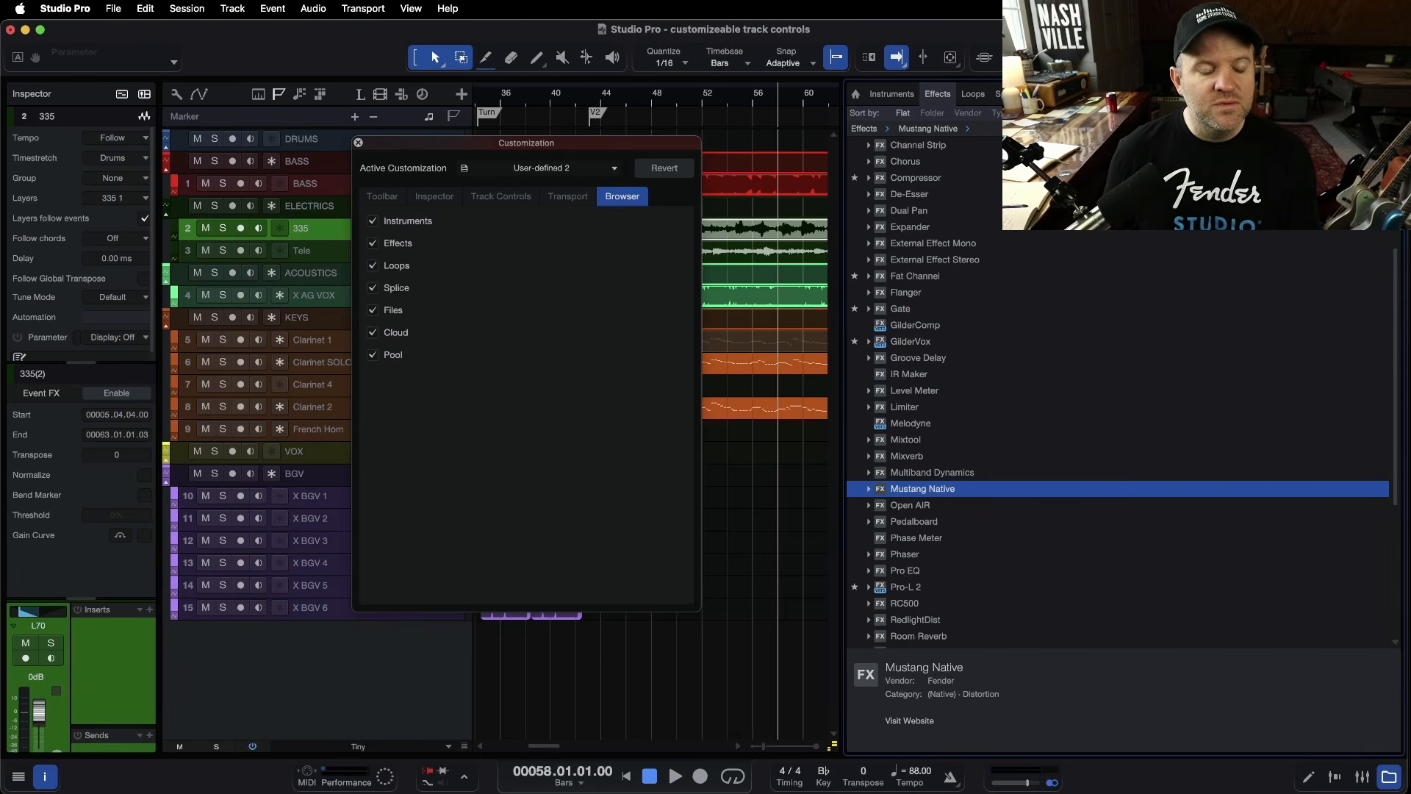
Step: Try hiding the Splice, Cloud, Pool and Loops categories in the browser and restore them
click(374, 289)
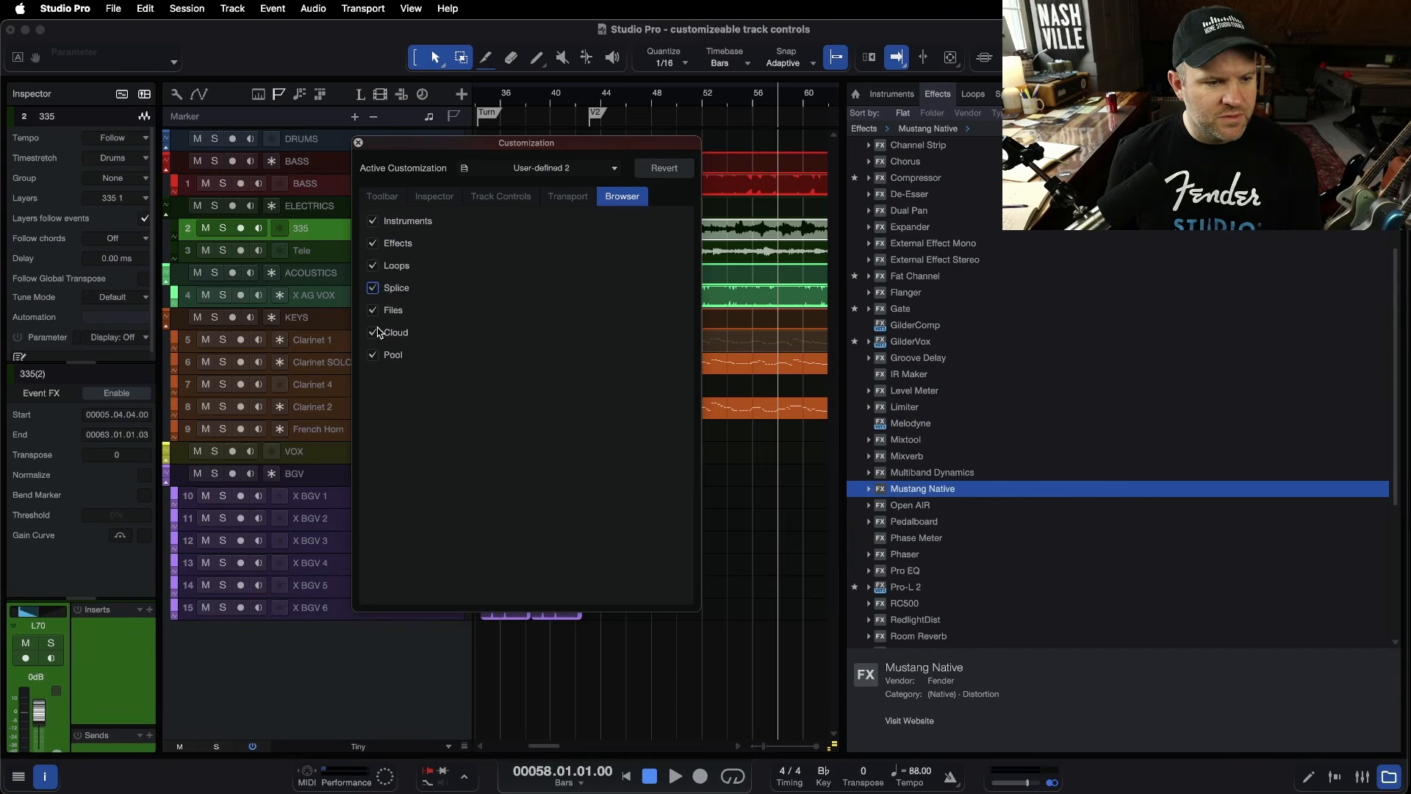
click(376, 335)
click(374, 356)
click(374, 335)
click(375, 356)
click(375, 268)
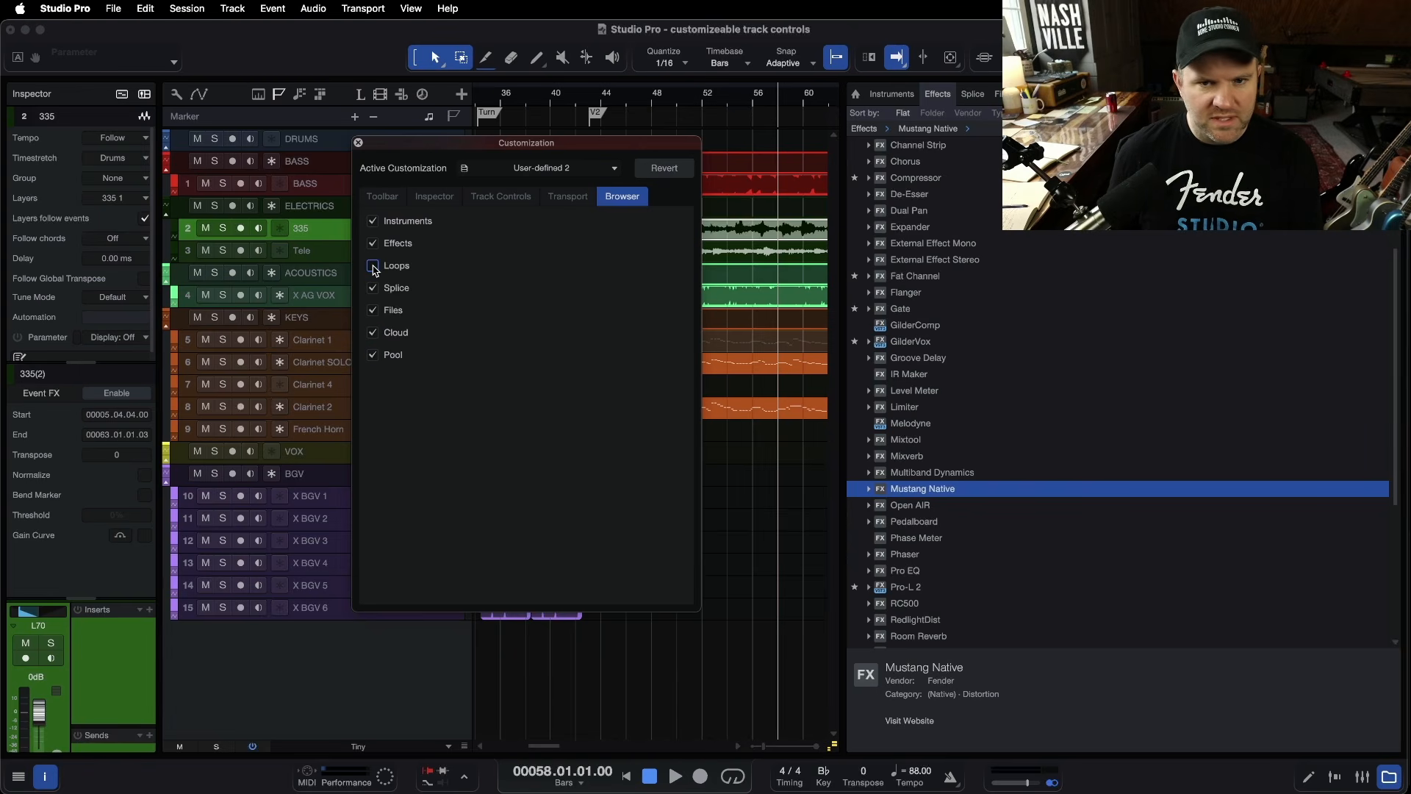
click(372, 266)
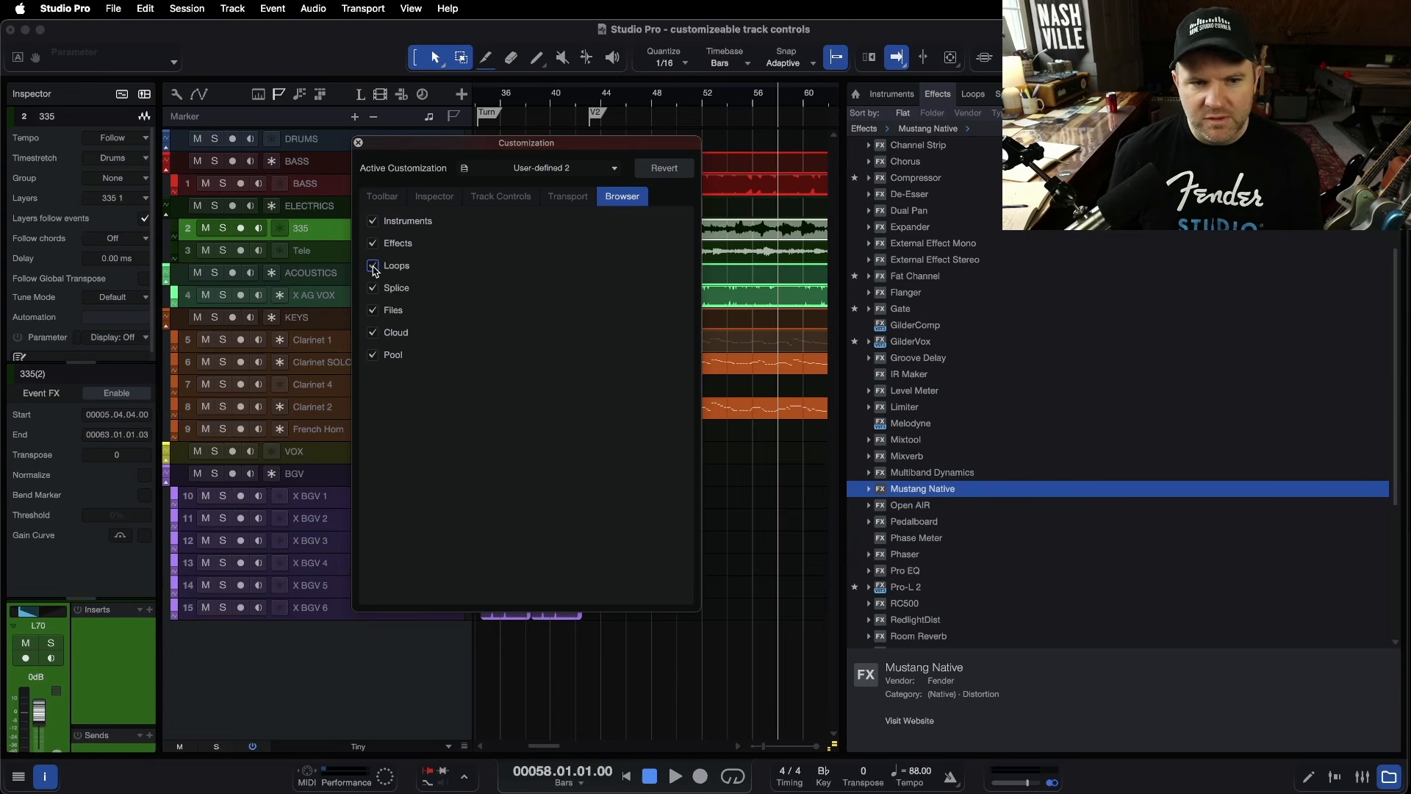
Step: Bring up the Track Controls customization options, narrow the browser and hide it
click(399, 196)
click(424, 197)
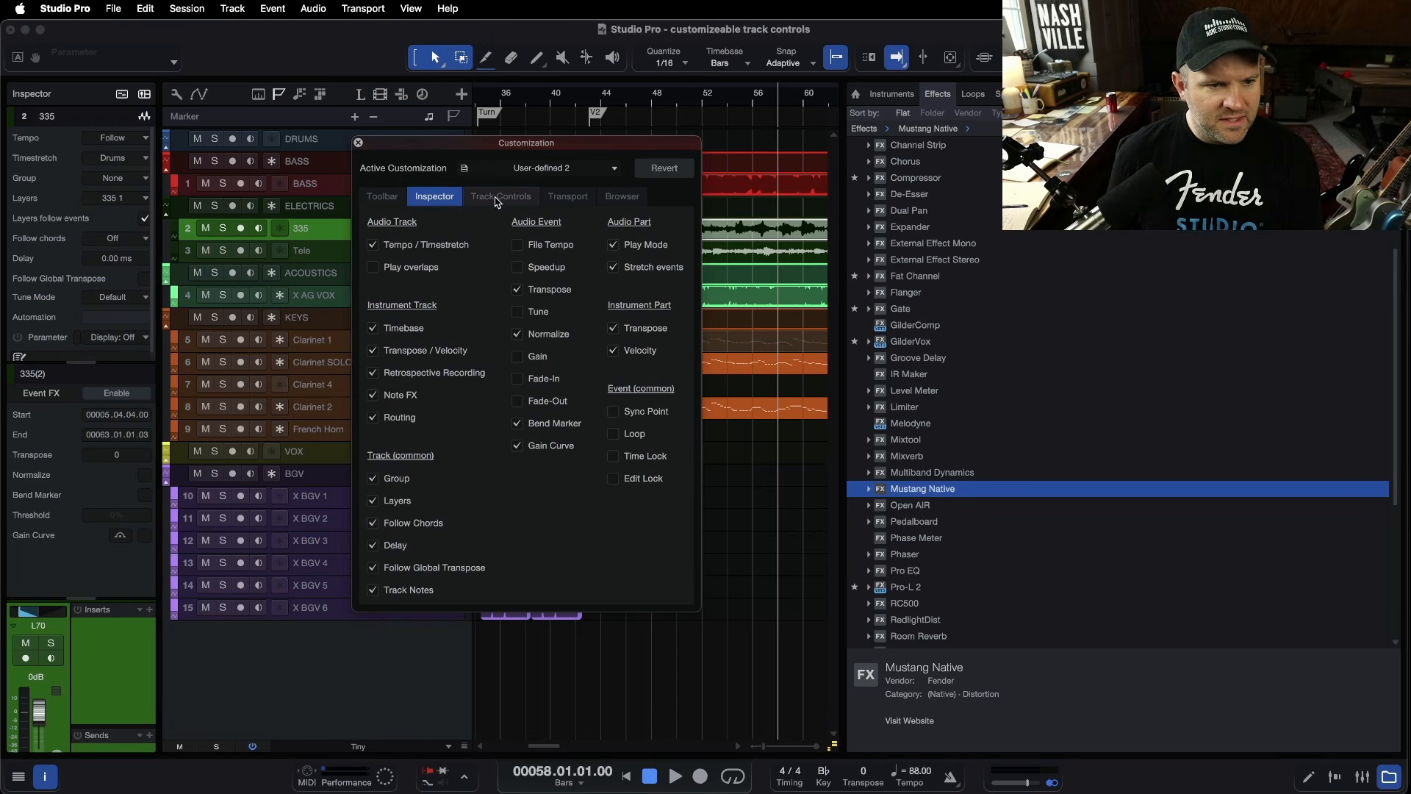
click(500, 199)
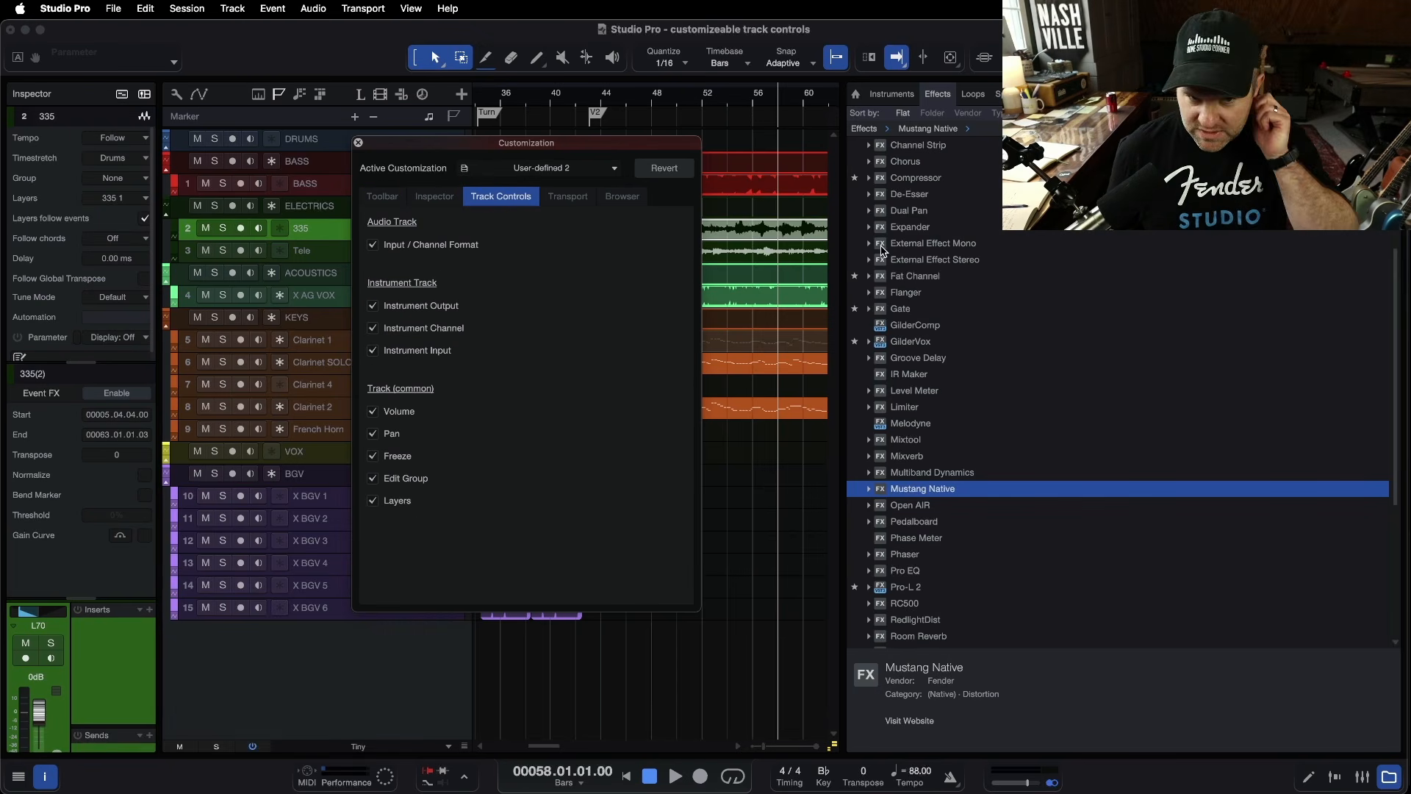
drag(843, 253, 1154, 253)
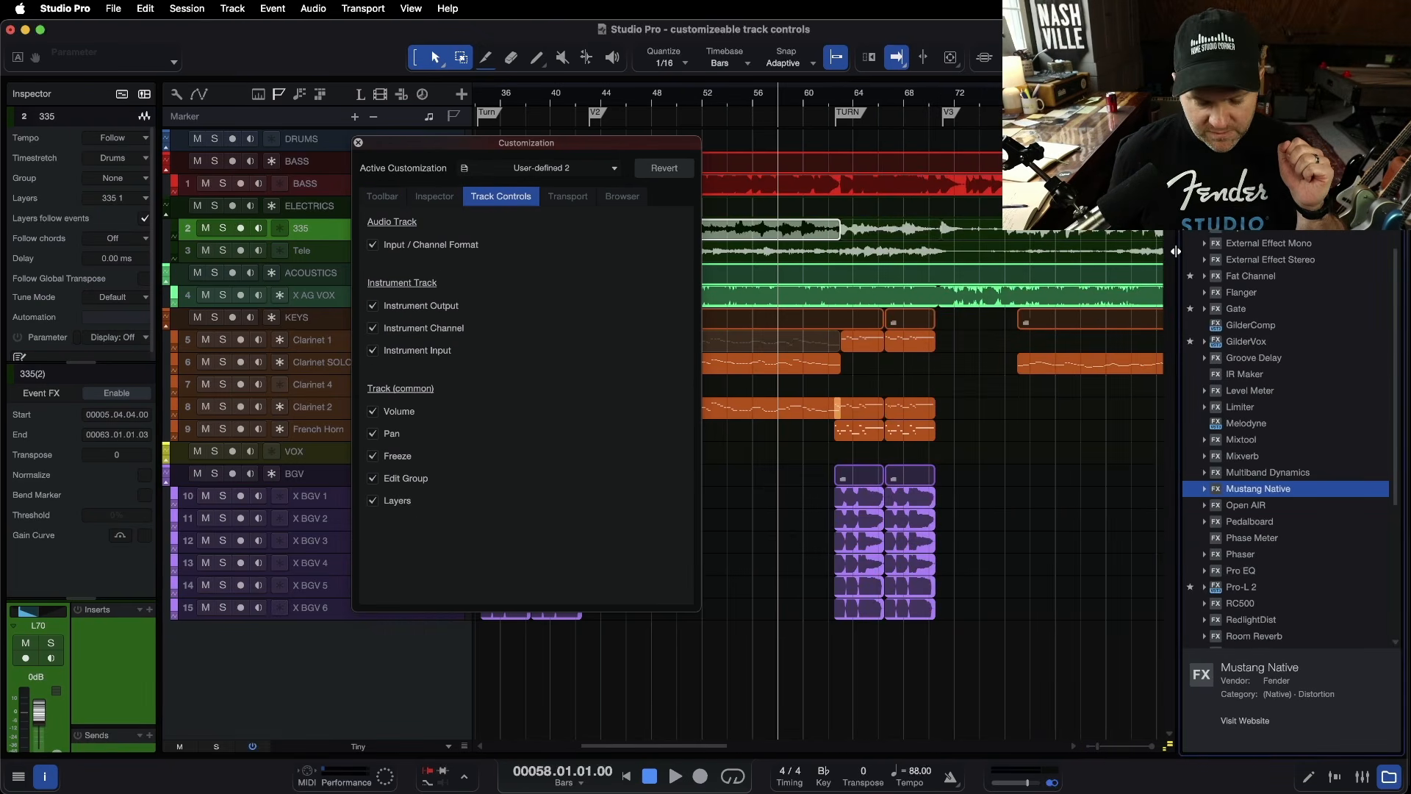
key(F5)
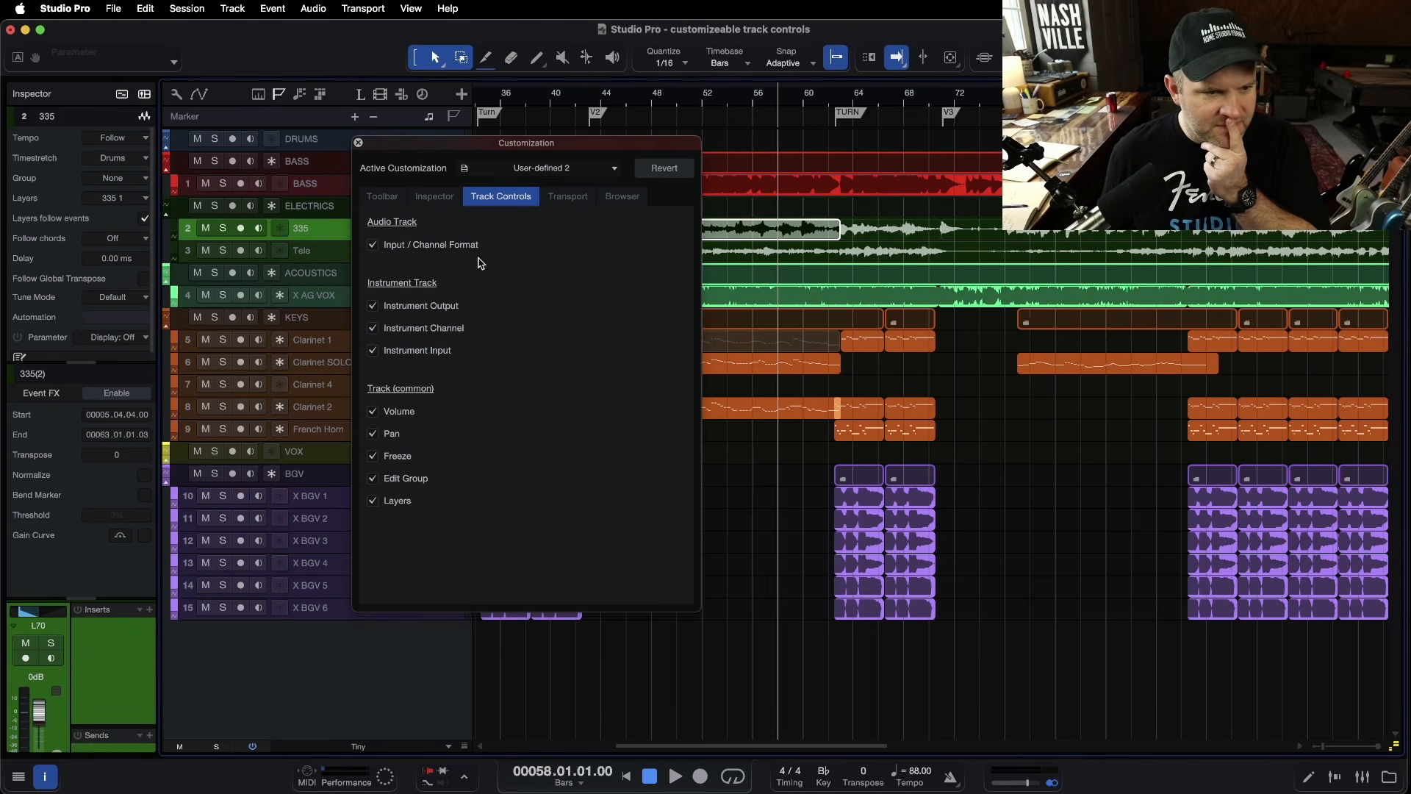
Step: Move the Customization window clear of the track headers and enlarge the tracks to the Large height
drag(447, 146, 601, 127)
scroll(377, 231, up, 2)
scroll(377, 231, up, 3)
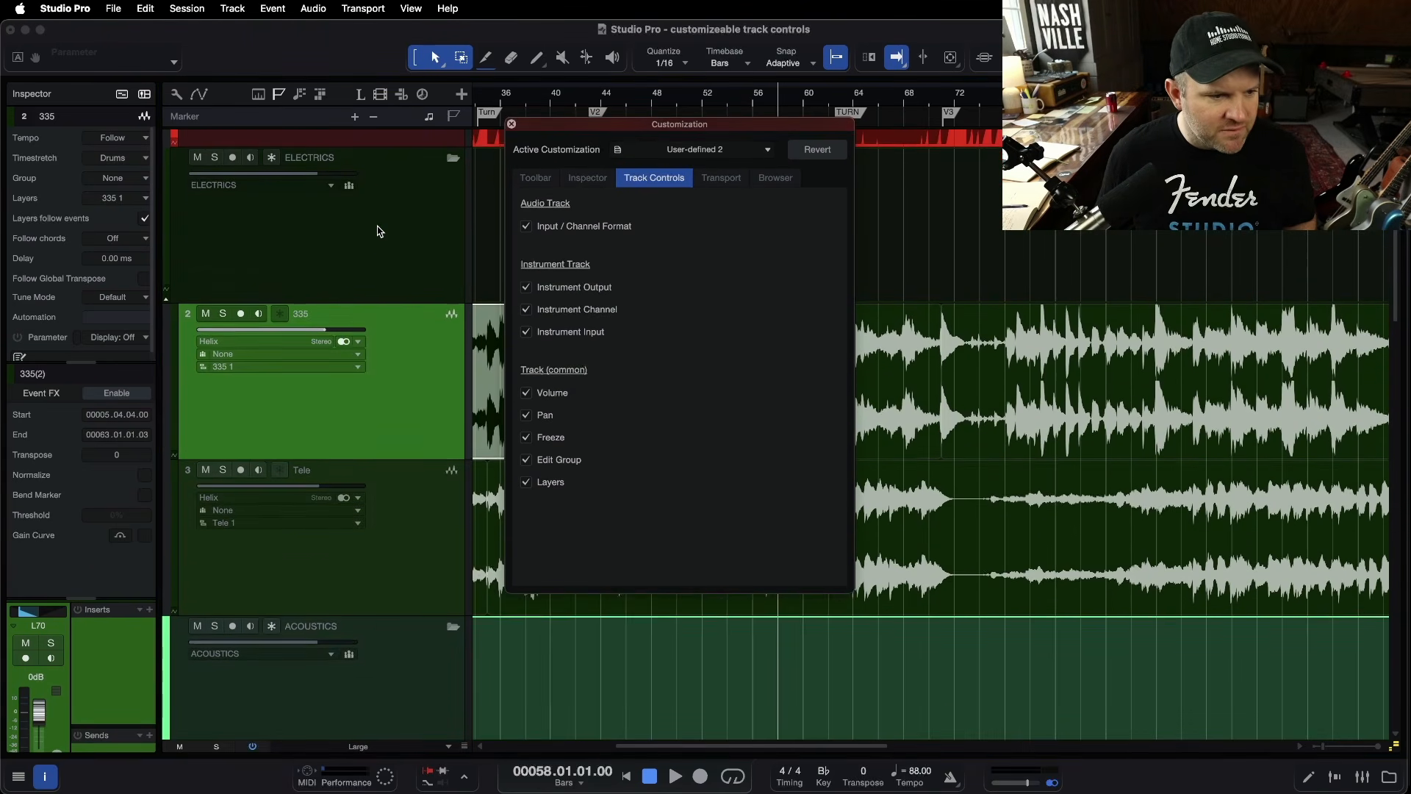
scroll(394, 289, down, 8)
scroll(394, 290, up, 5)
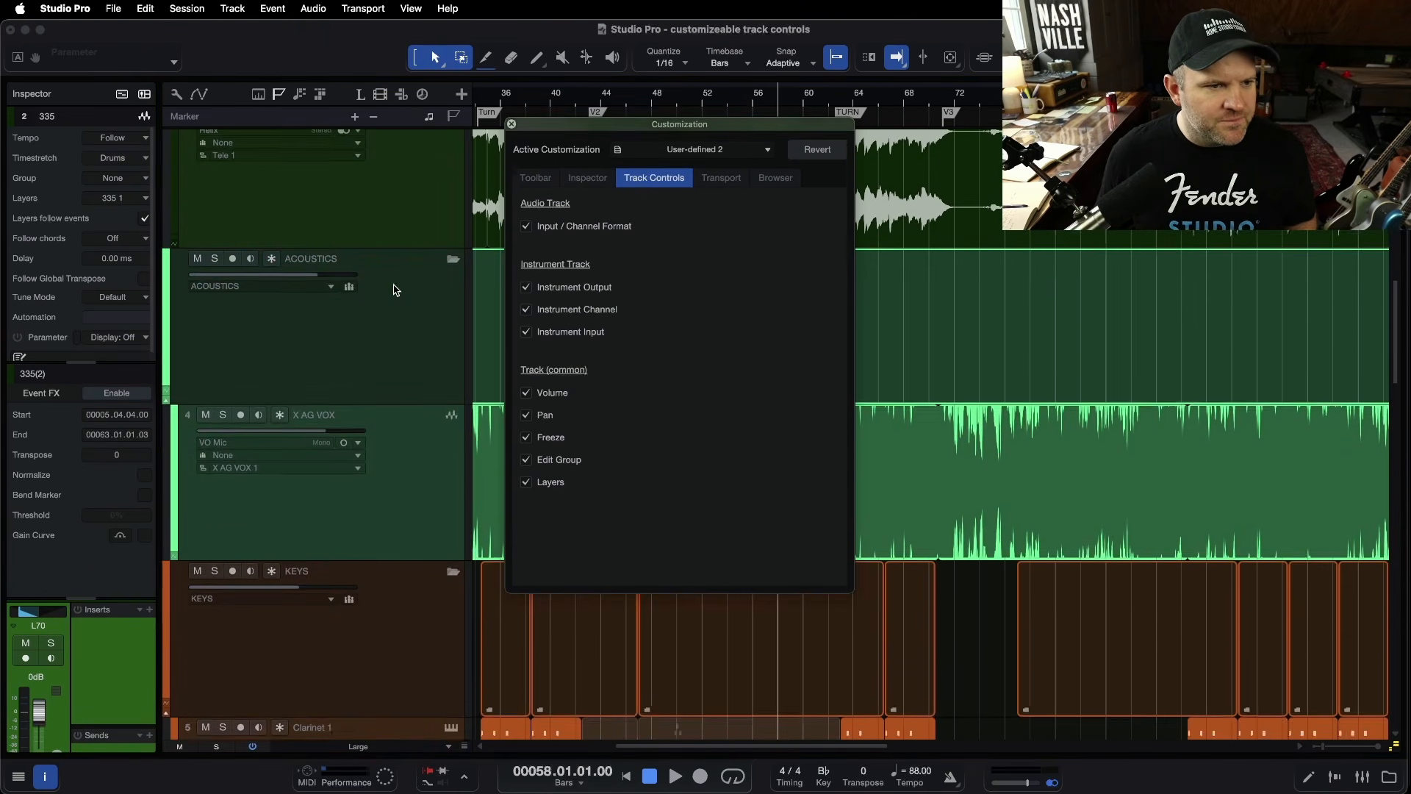
Step: Select the Tele track, hide the Inspector and reposition the Customization window beside the track headers
click(394, 289)
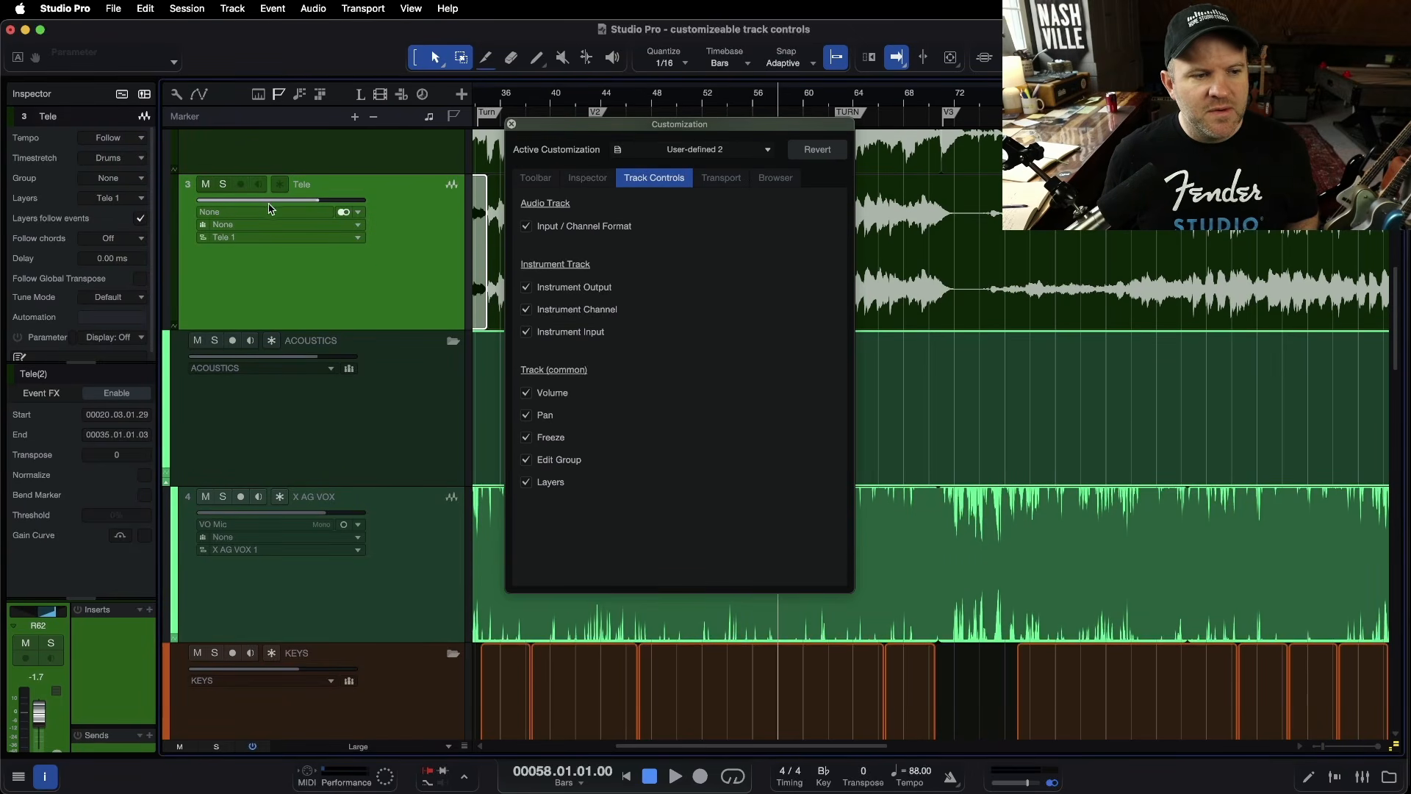
key(F4)
drag(640, 130, 529, 130)
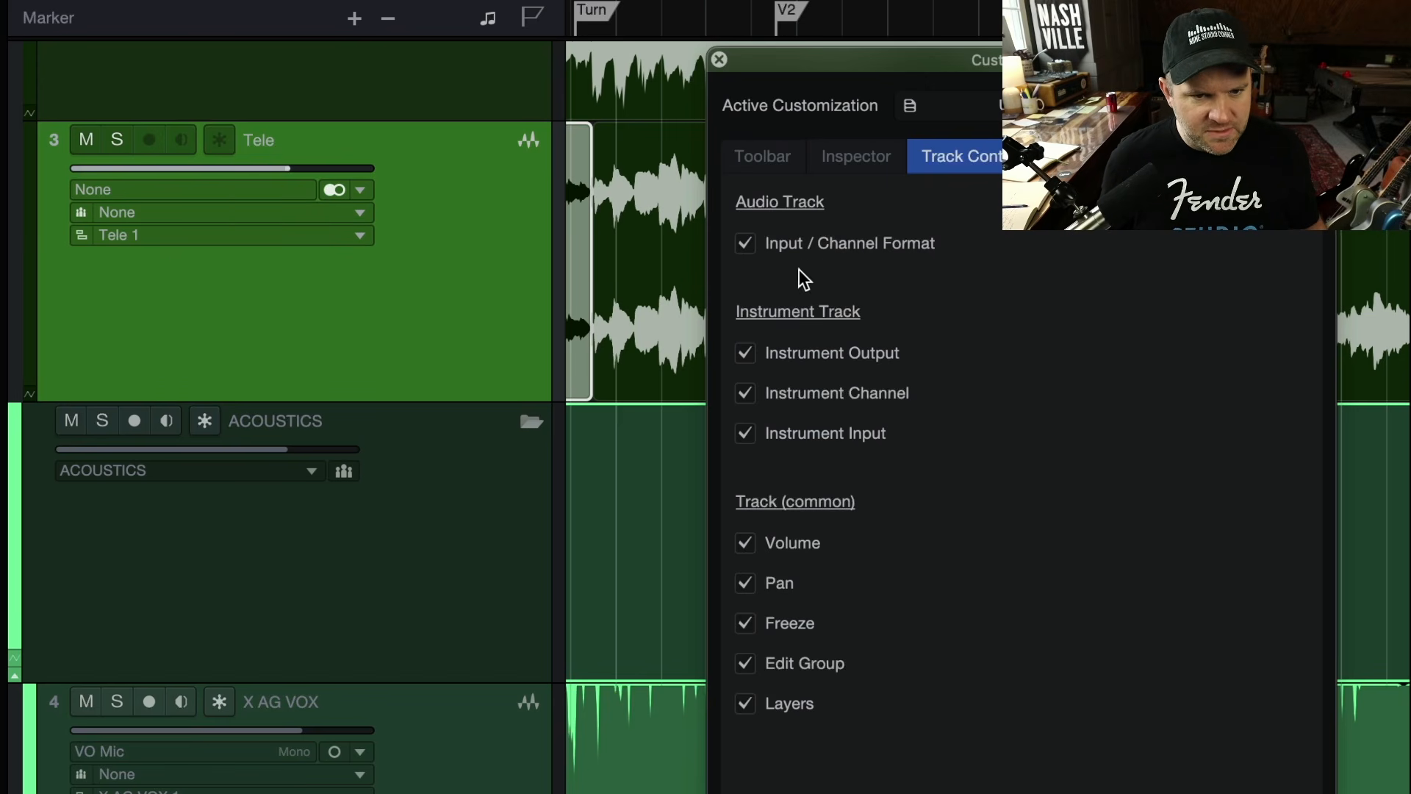
Step: Hide Input / Channel Format, Instrument Output, Channel and Input, Volume, Pan, Freeze, Edit Group and Layers from the track controls
click(765, 244)
click(745, 352)
click(745, 393)
click(746, 434)
click(745, 543)
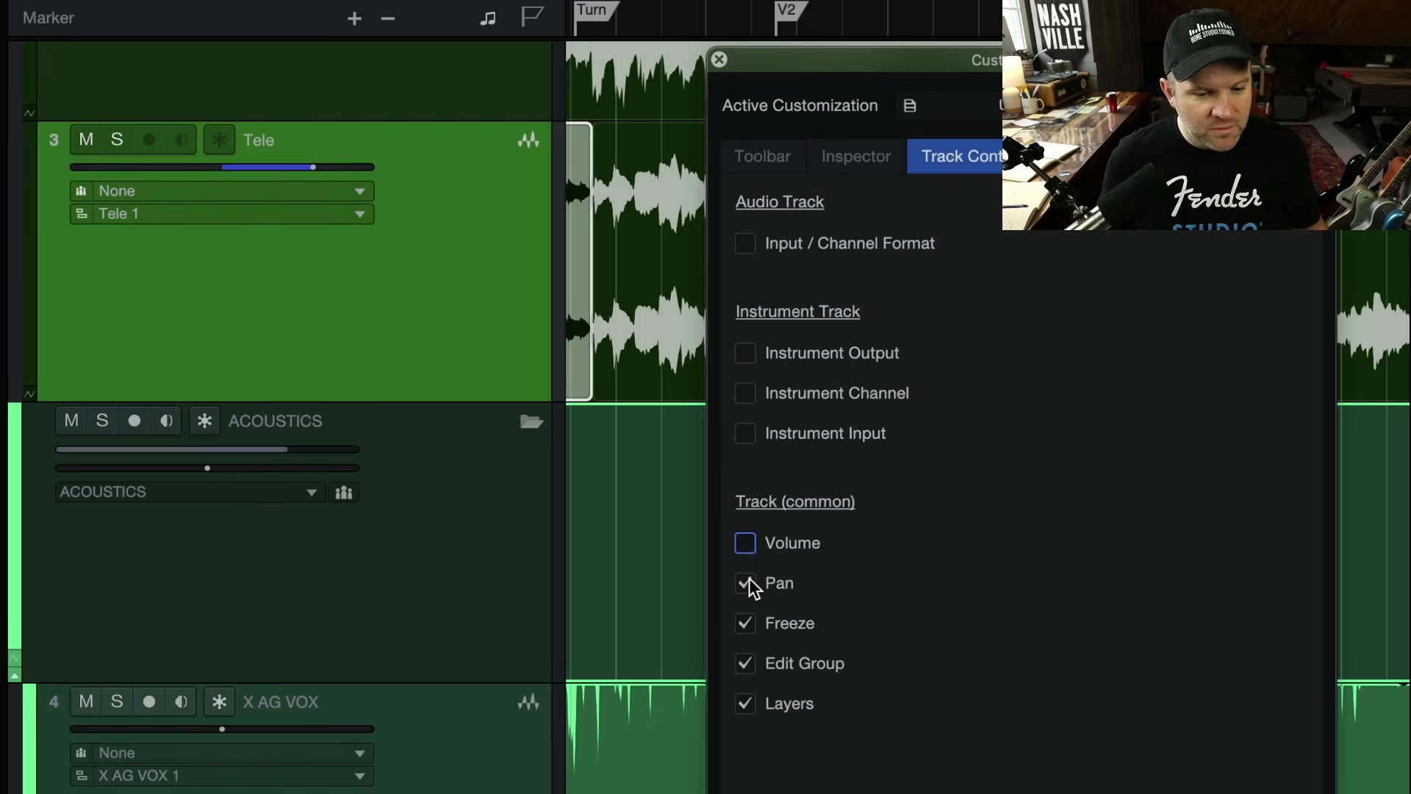
click(746, 583)
click(745, 623)
click(745, 663)
click(745, 704)
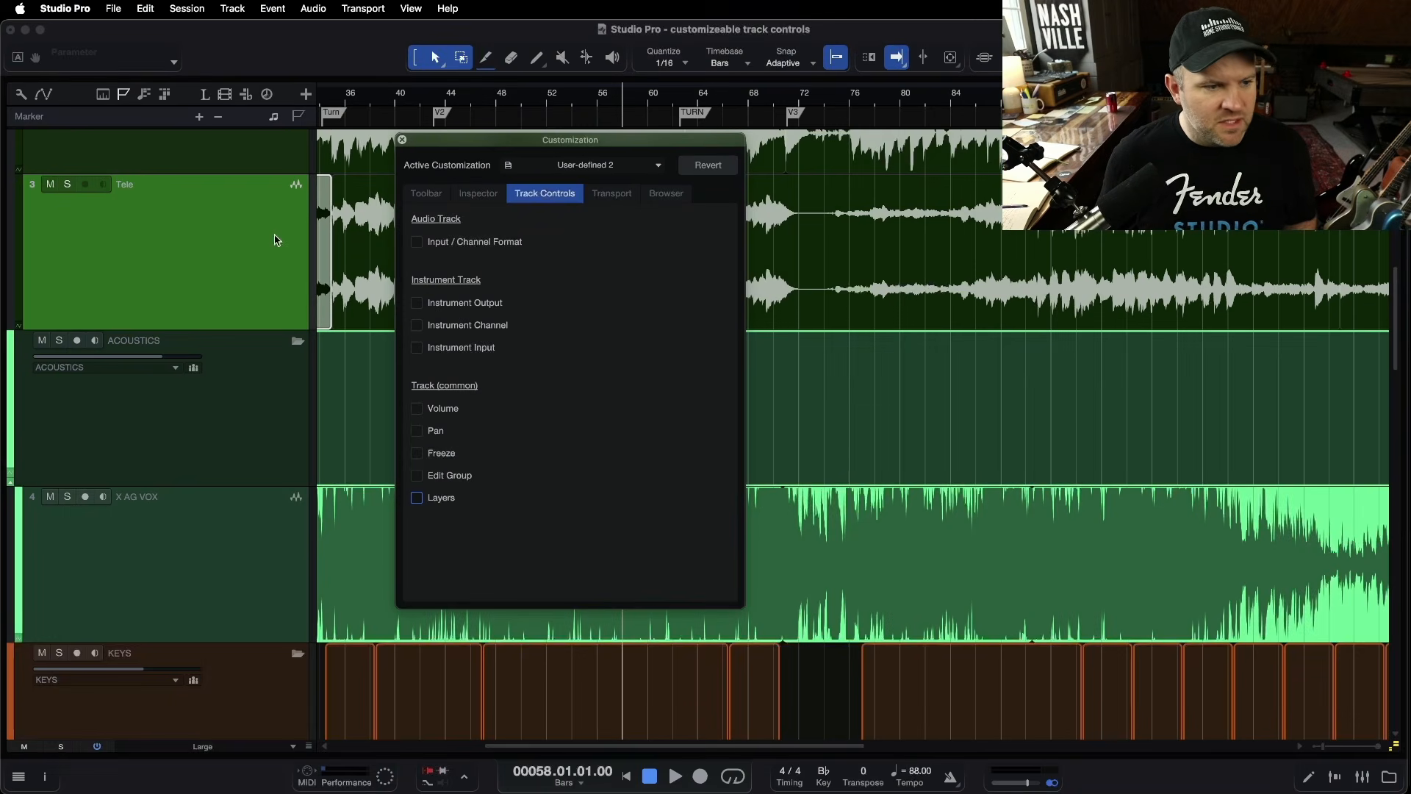
Step: Show the mixer to compare its channel controls with the stripped-down track headers, and hide it again
key(F3)
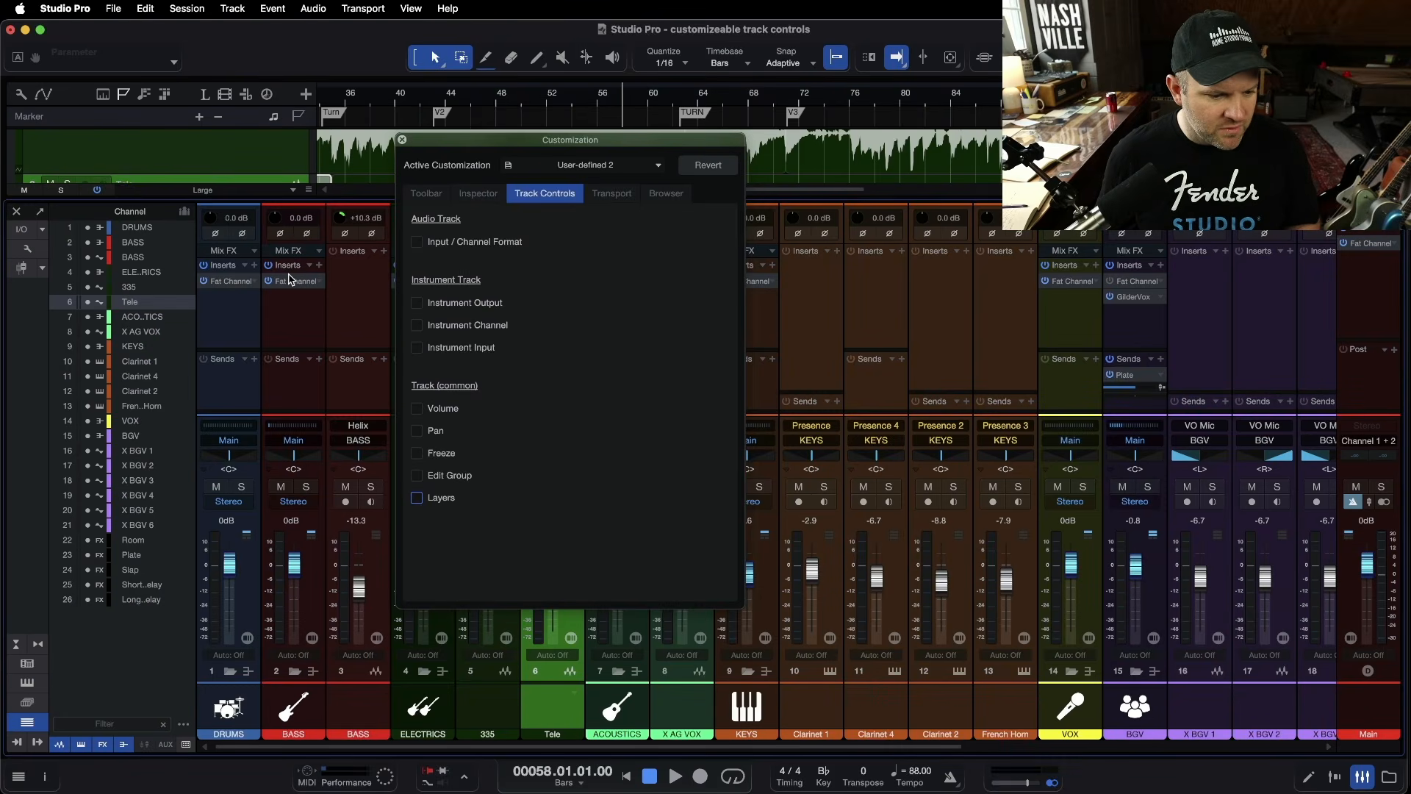
key(F3)
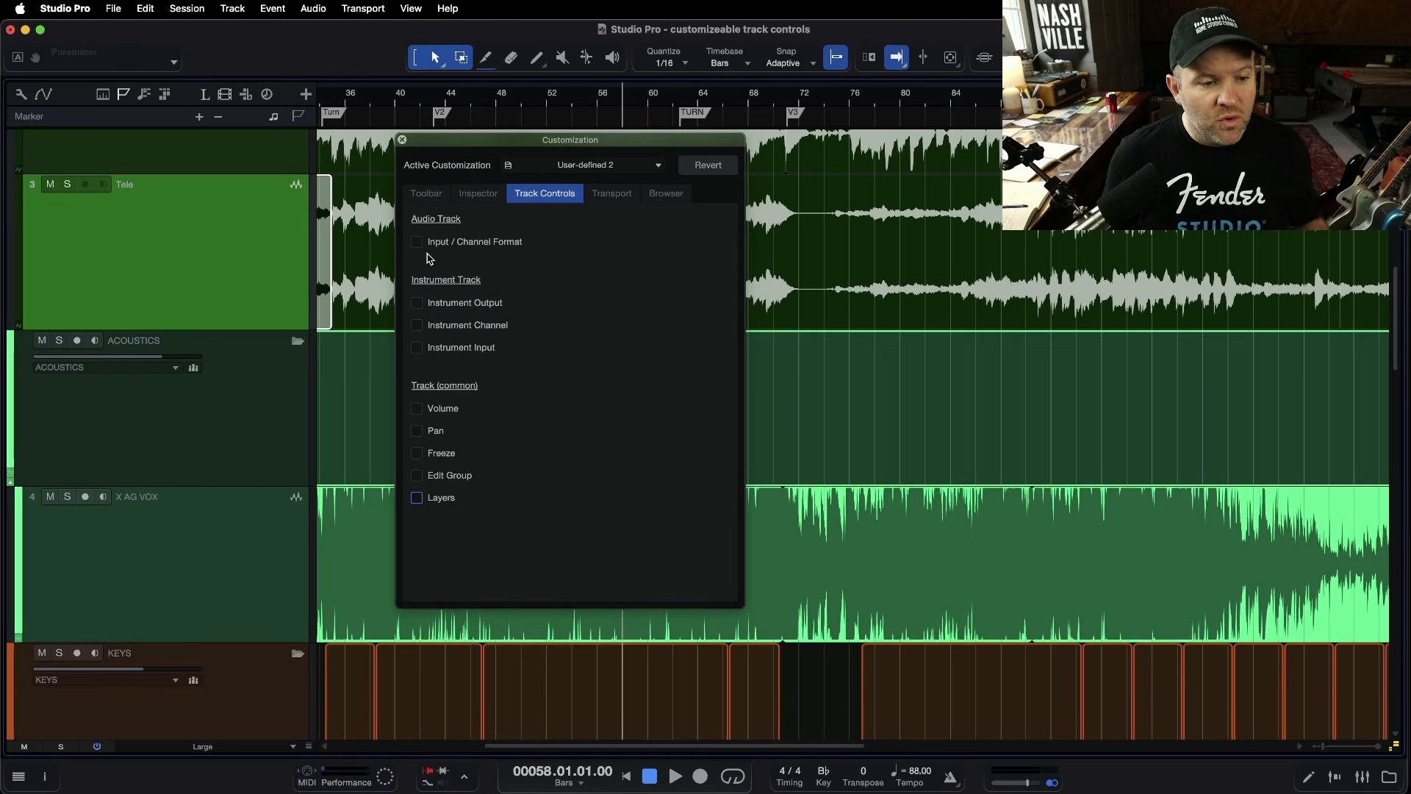
key(F3)
key(F3)
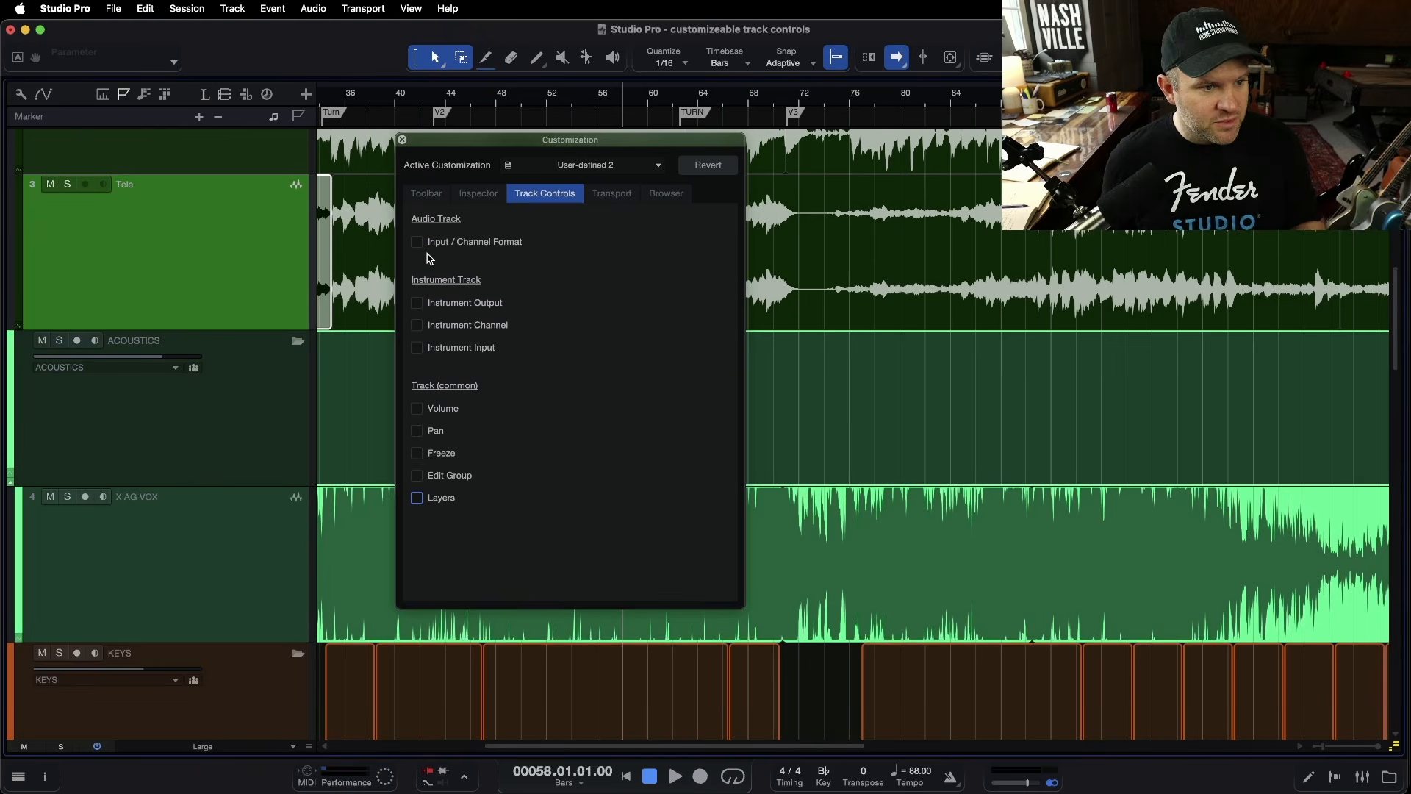
Step: Restore Input / Channel Format, Instrument Output, Instrument Channel and Instrument Input in the track controls
click(446, 242)
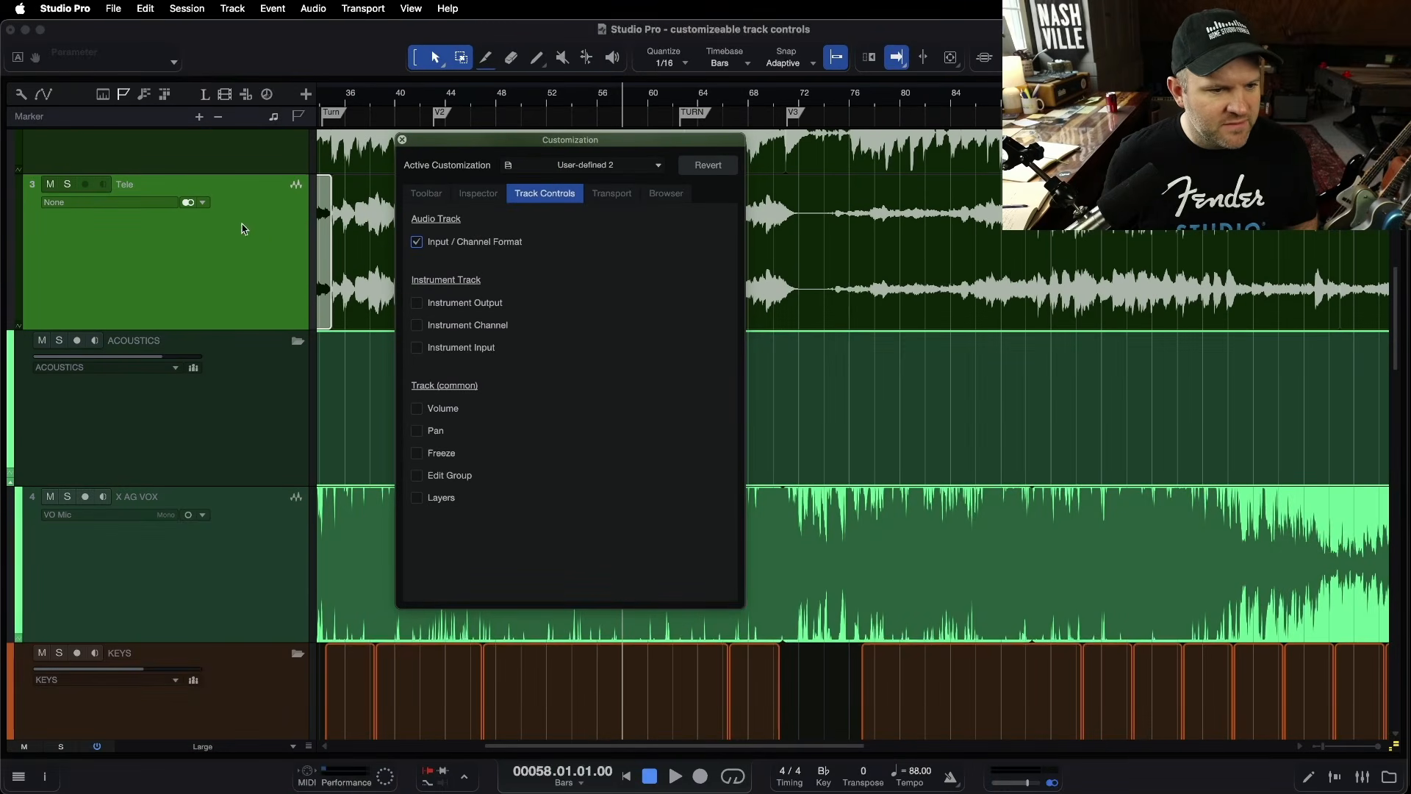
click(884, 505)
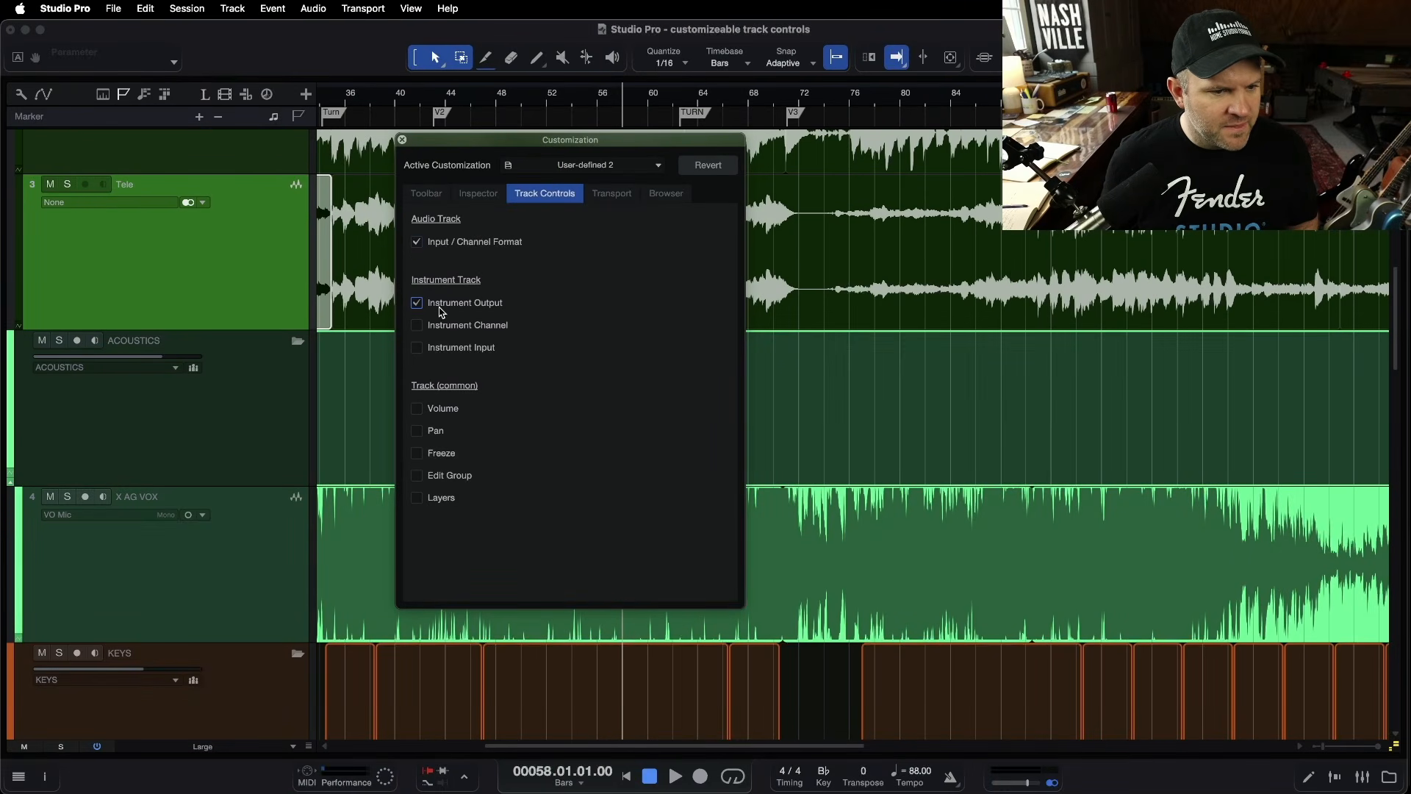
click(443, 326)
click(443, 348)
click(424, 308)
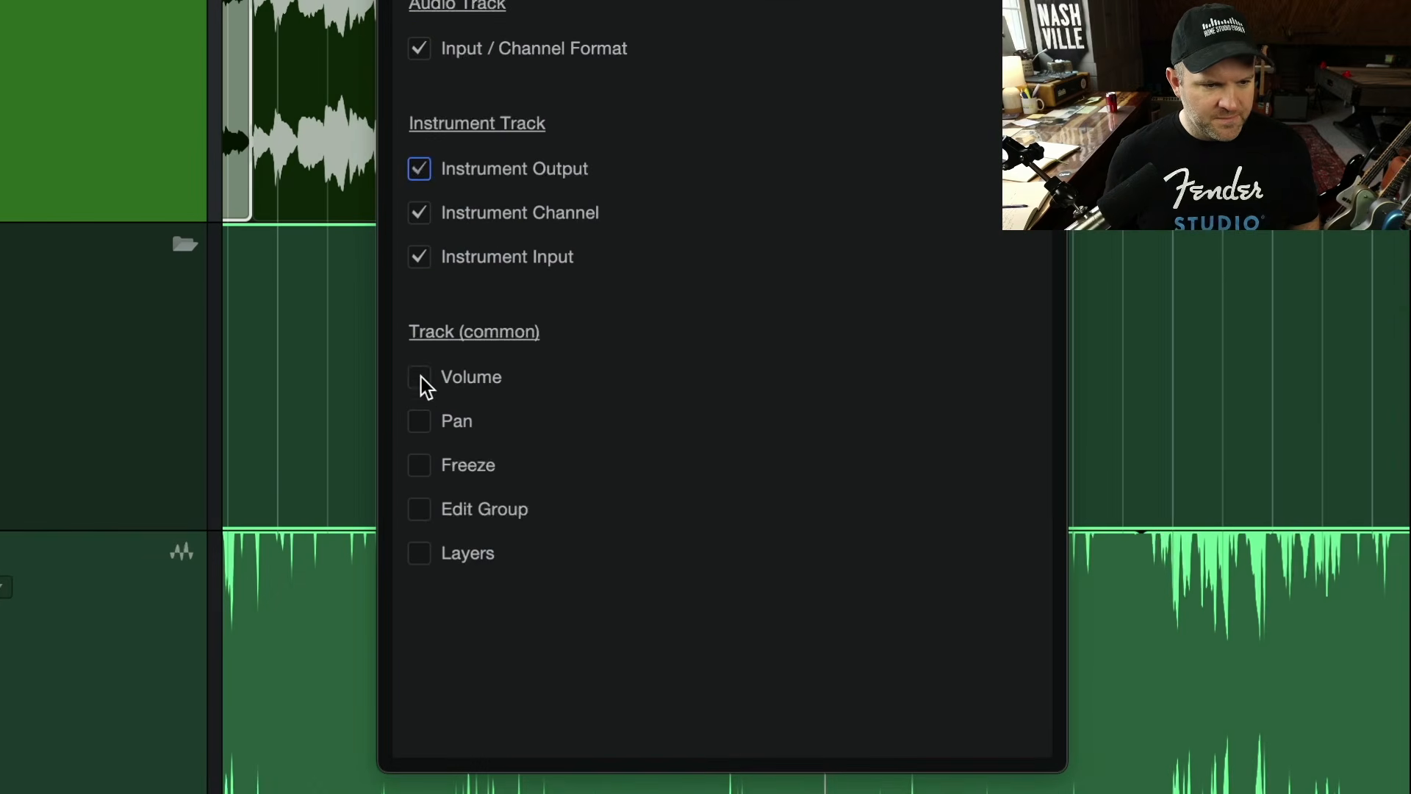
Step: Restore Volume, Pan and Freeze in the common track controls
click(417, 408)
click(426, 426)
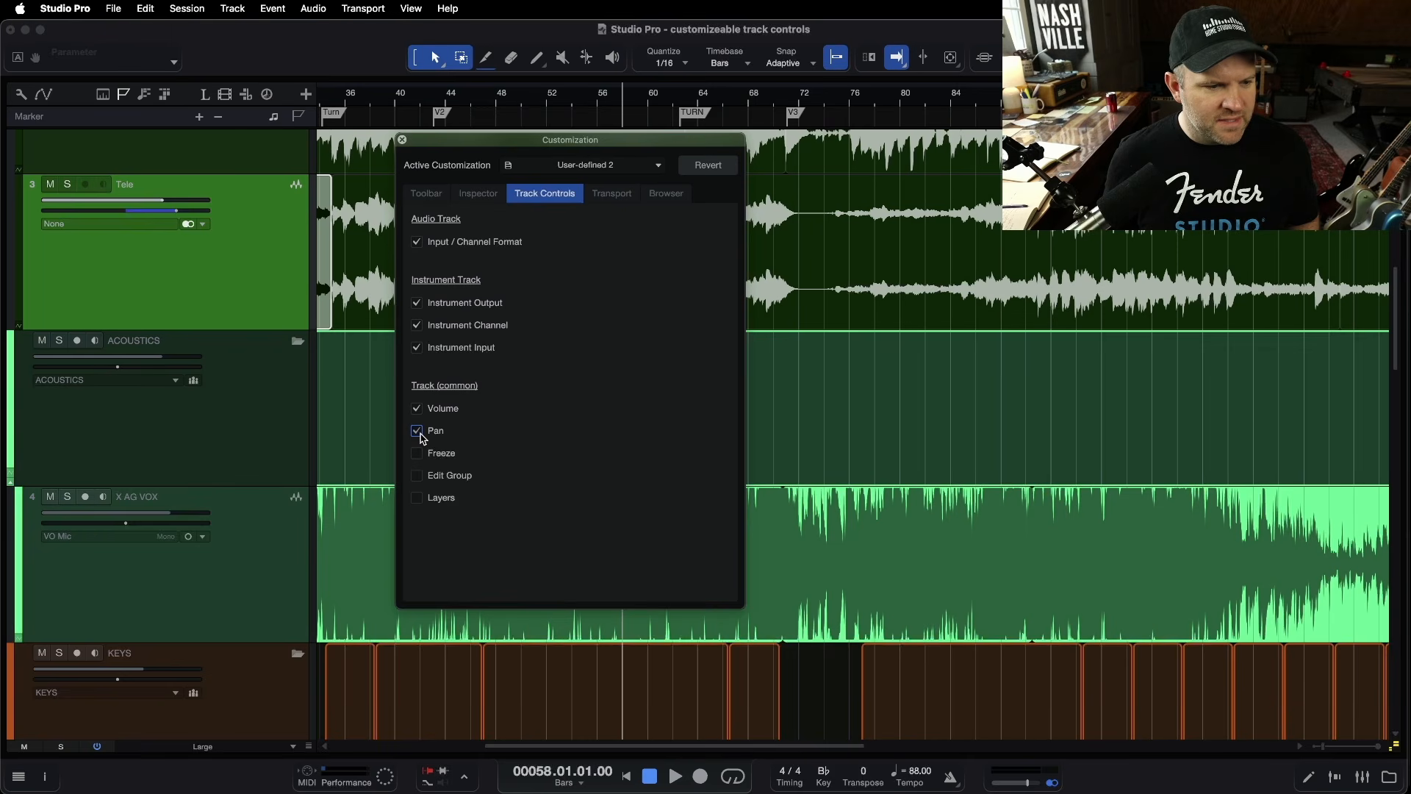
click(420, 456)
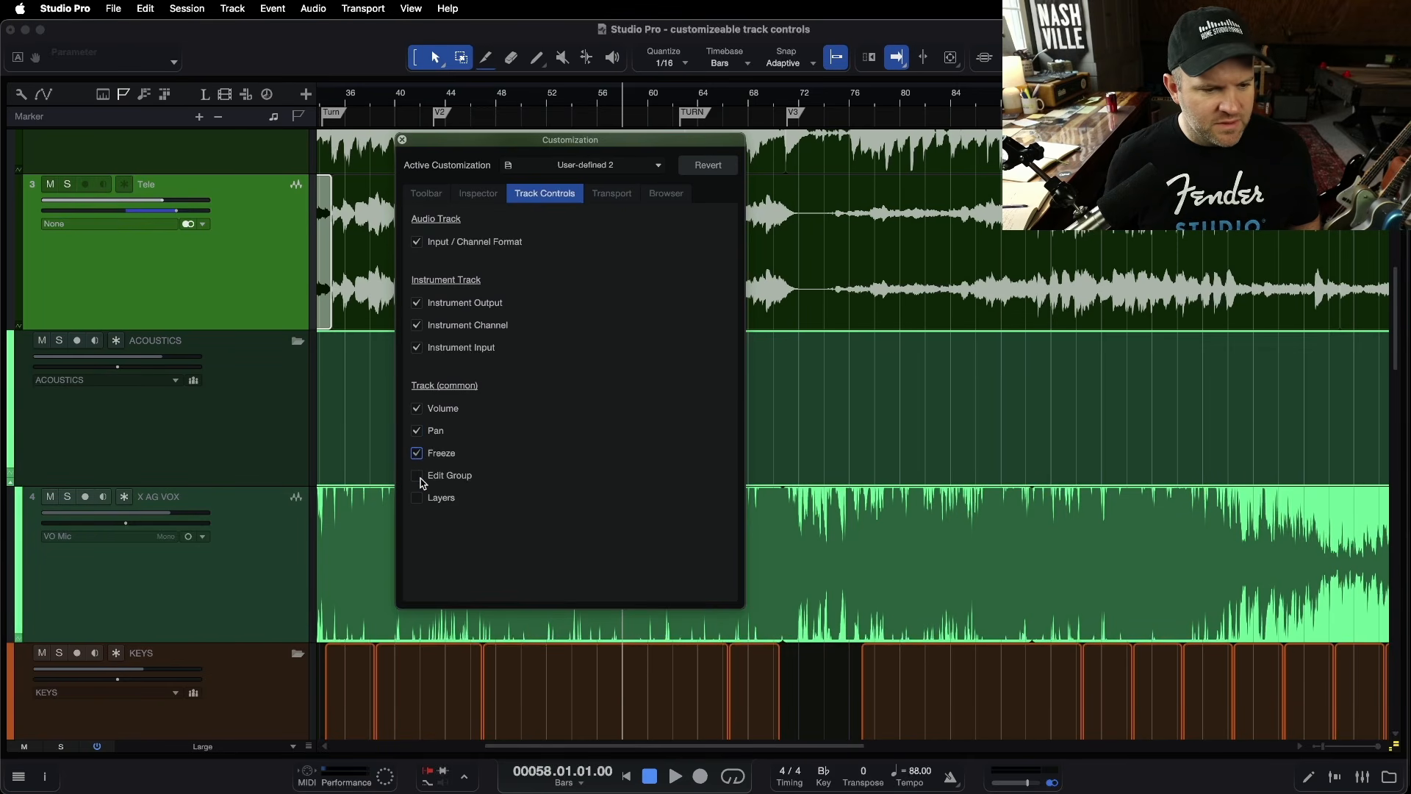
Step: Try showing Edit Group in the common track controls and hide it again
click(417, 477)
click(417, 476)
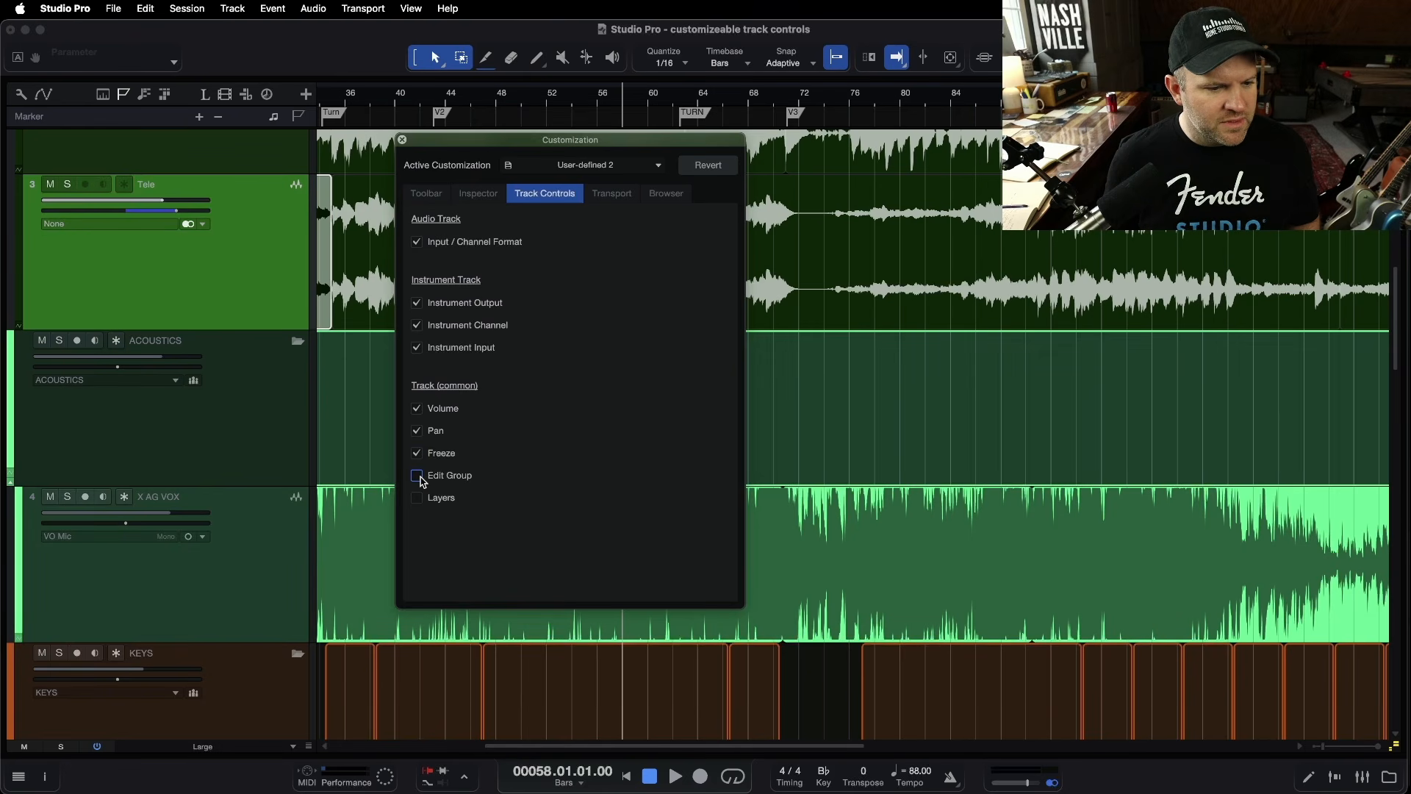
click(418, 476)
click(418, 477)
click(418, 476)
click(417, 476)
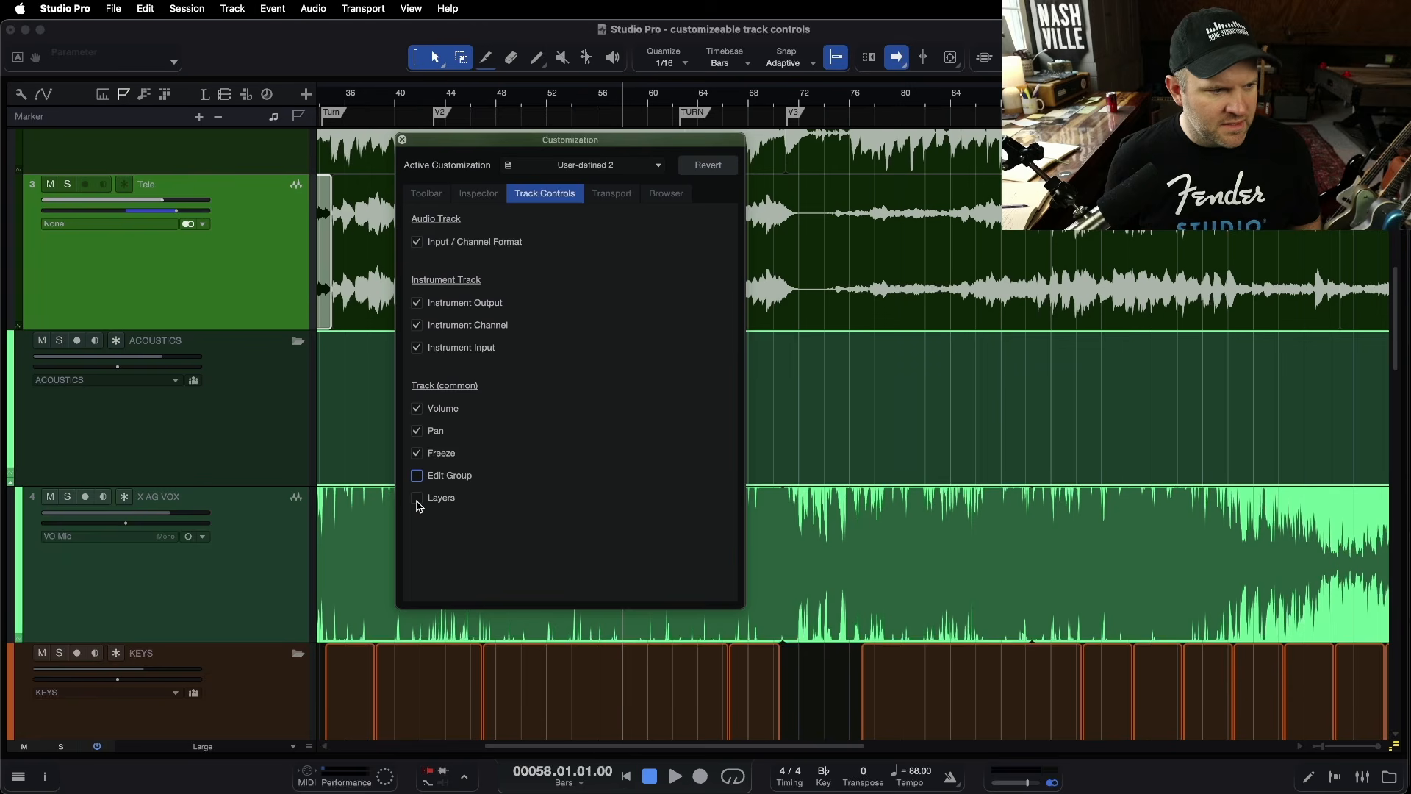
Step: Restore Layers in the common track controls and check the layer selector on the Tele track
click(417, 499)
click(94, 237)
click(94, 241)
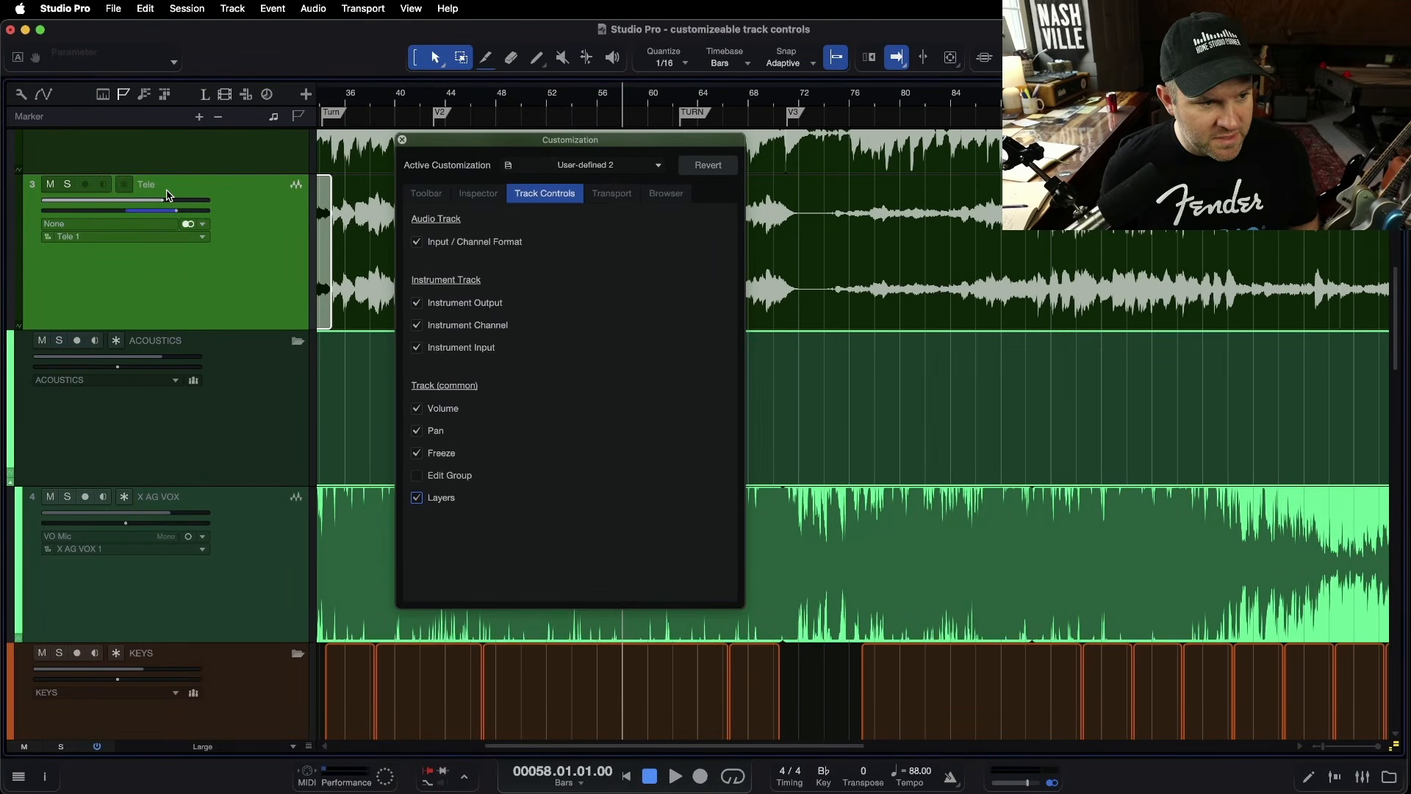
Step: Compare with the mixer, hide Pan from the track controls, and close both the Customization window and the mixer
key(F3)
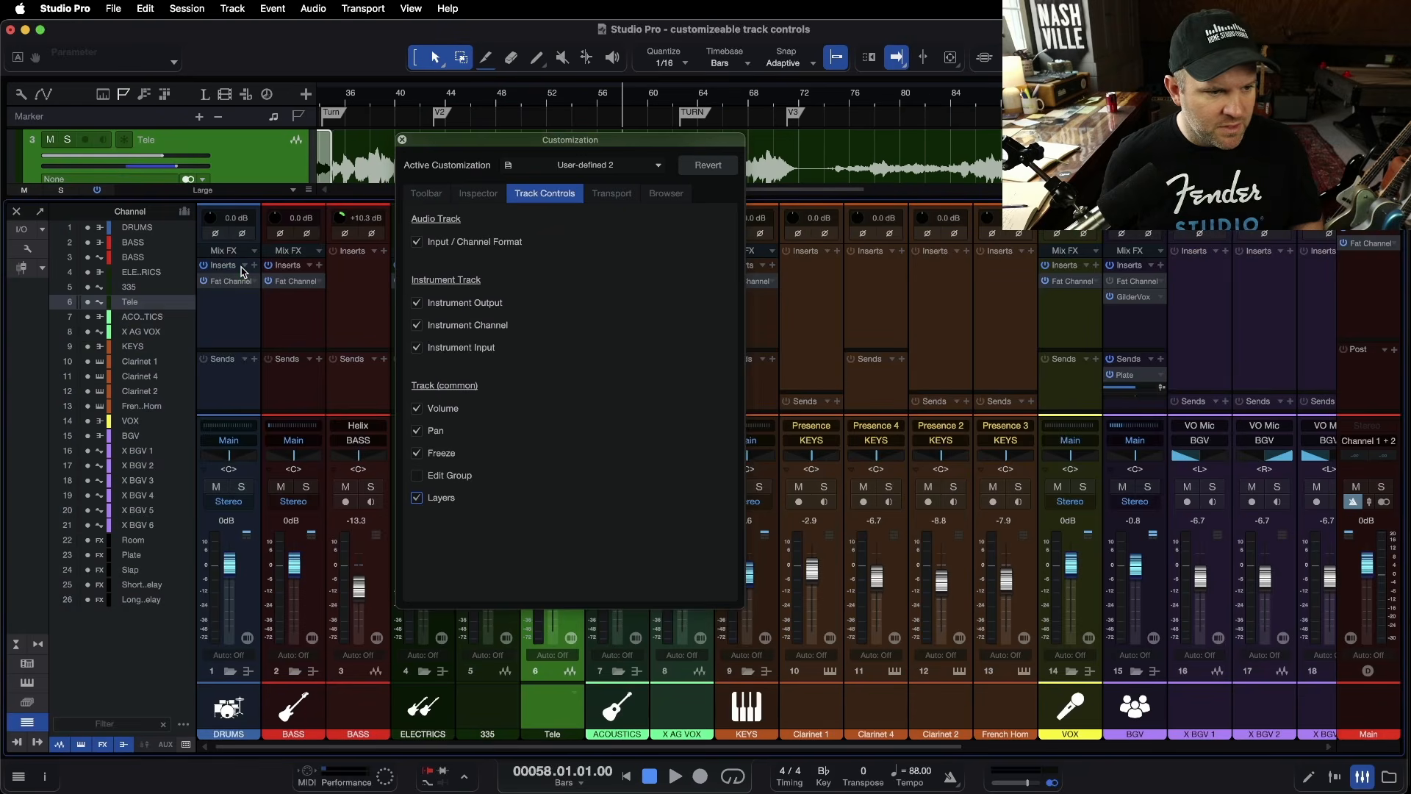
drag(609, 140, 457, 127)
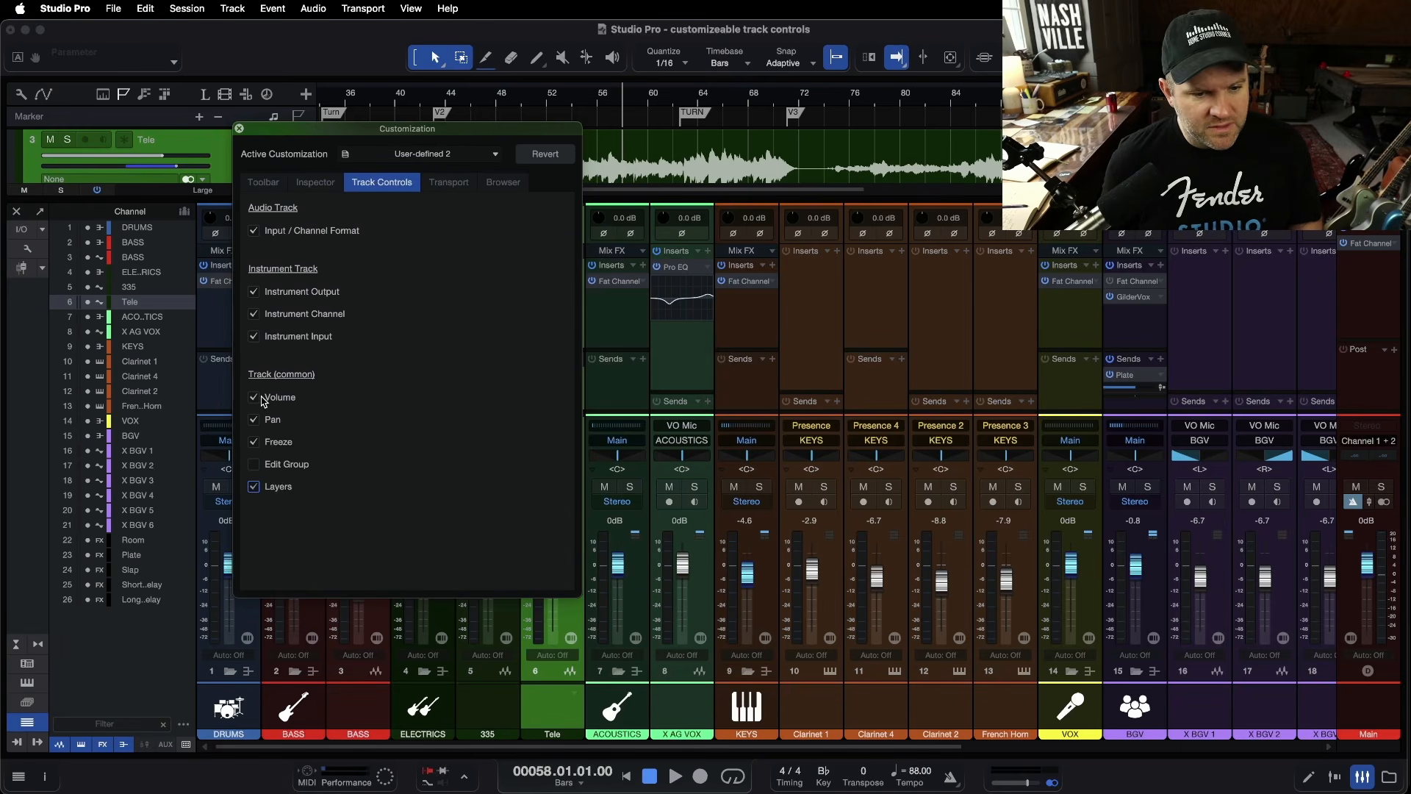
click(253, 420)
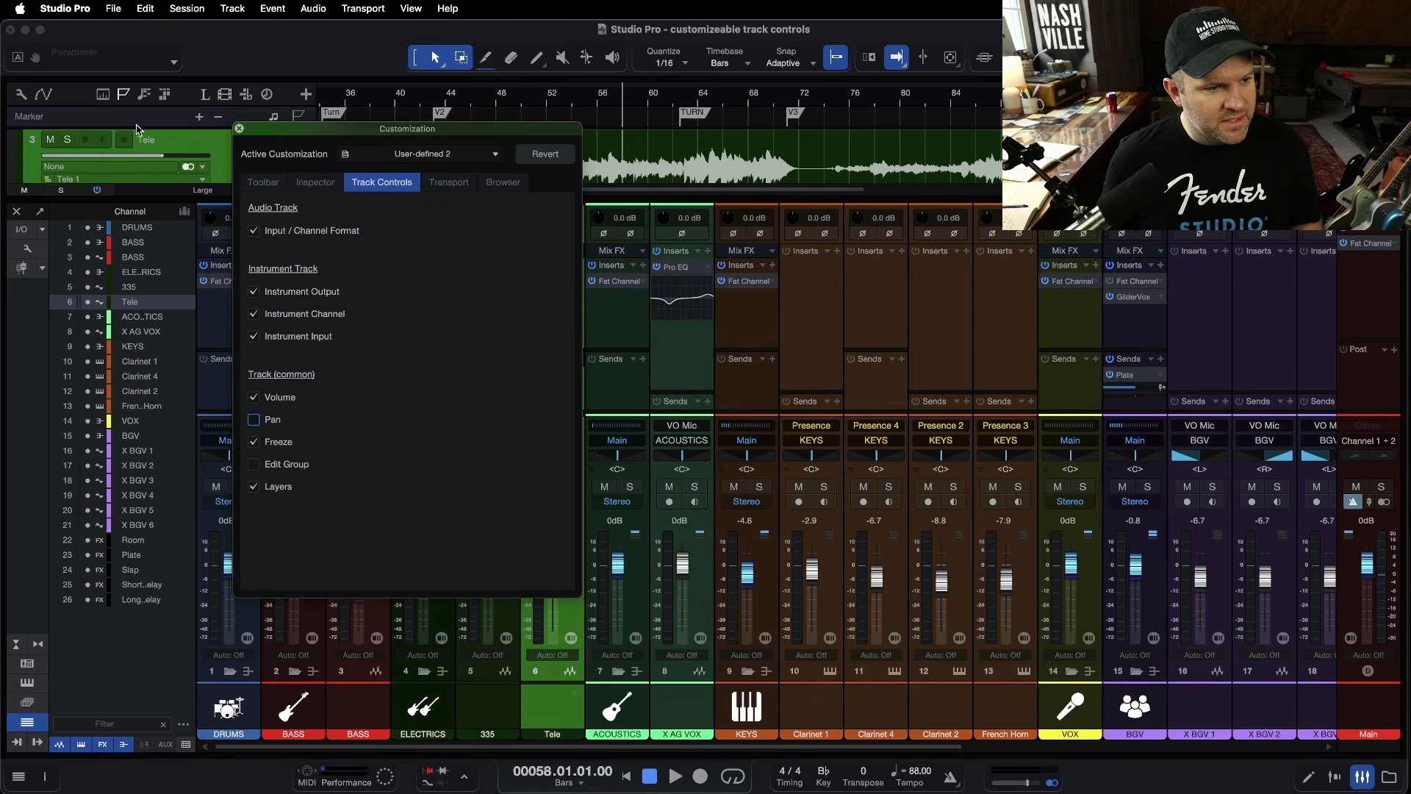
click(239, 128)
key(F3)
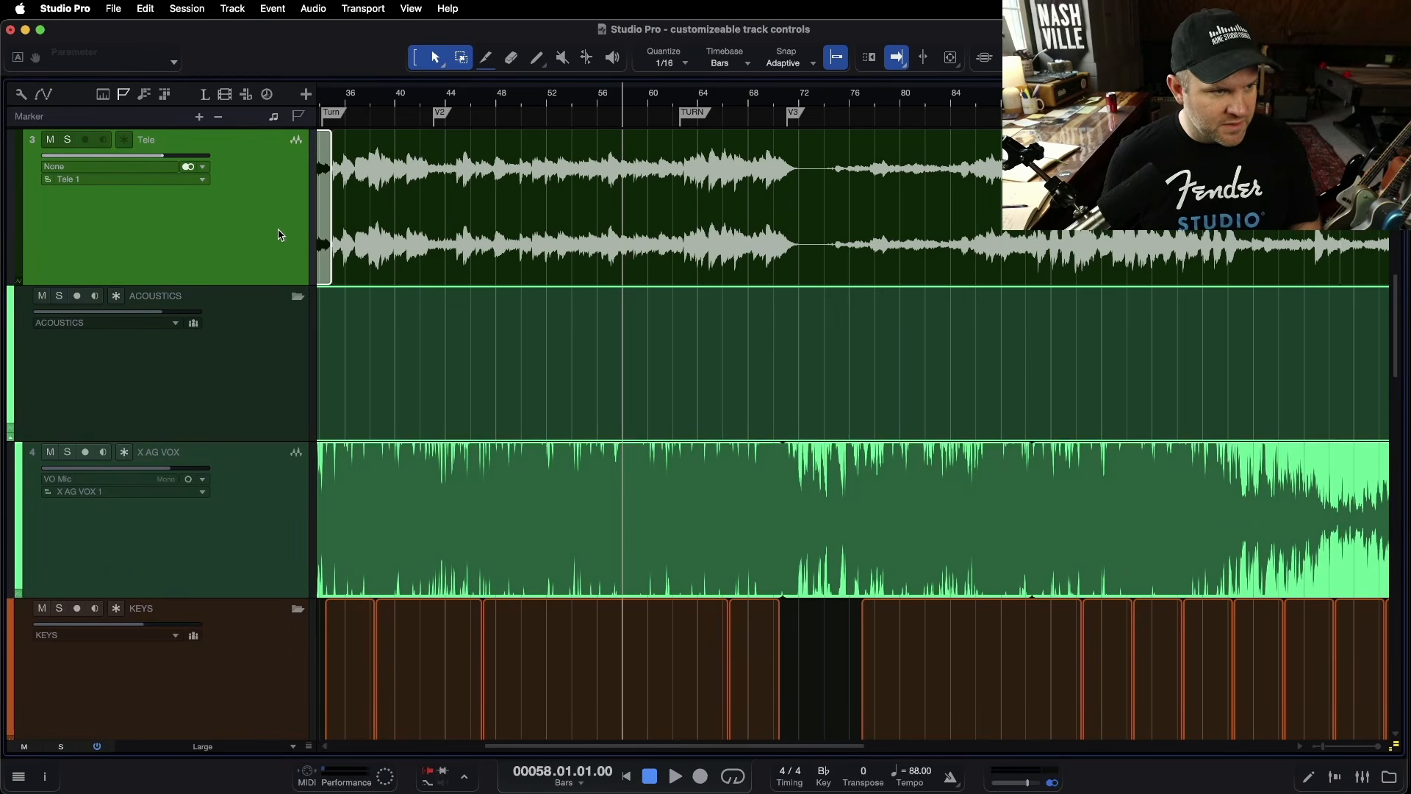
Step: Show the Inspector and enlarge its channel strip section for the Tele track
key(F4)
click(141, 95)
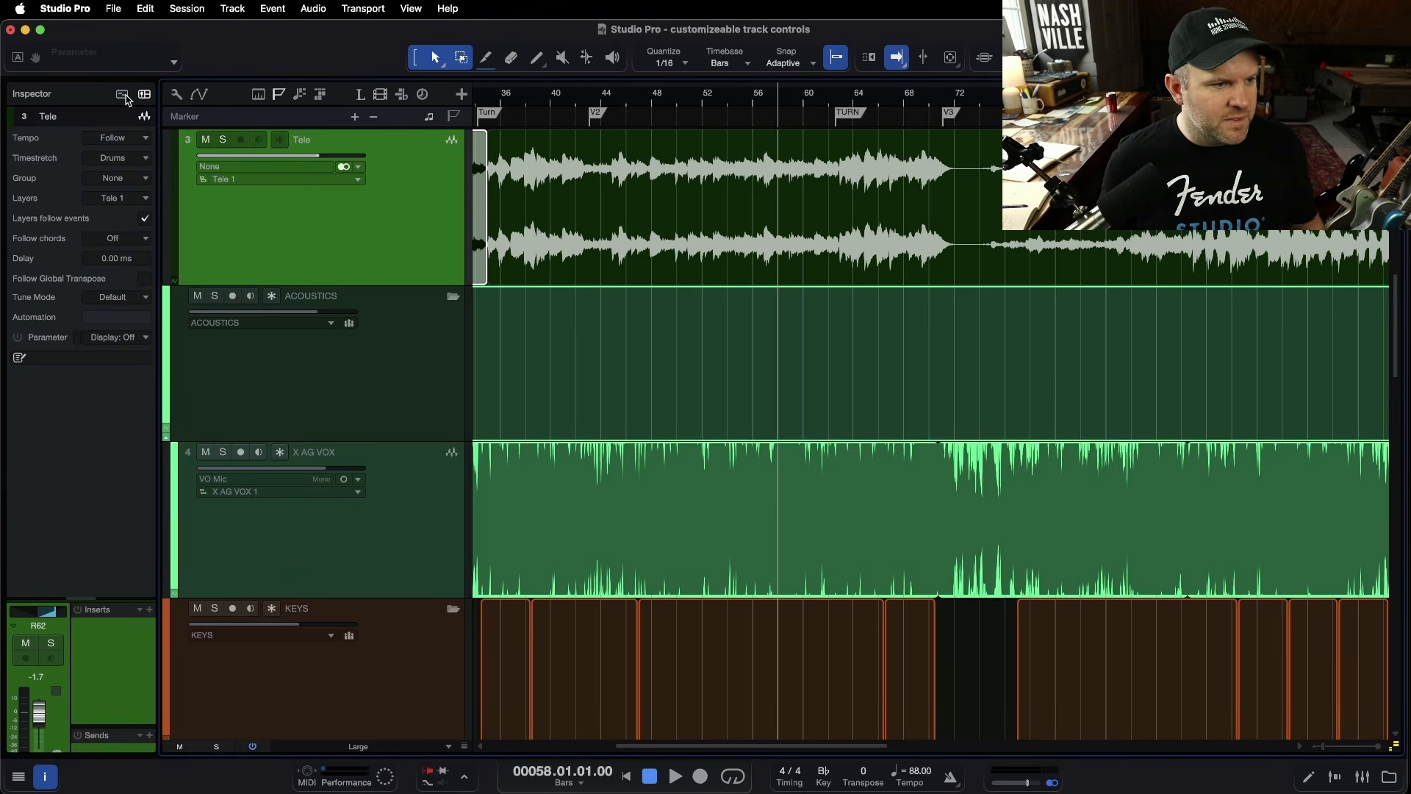
click(82, 599)
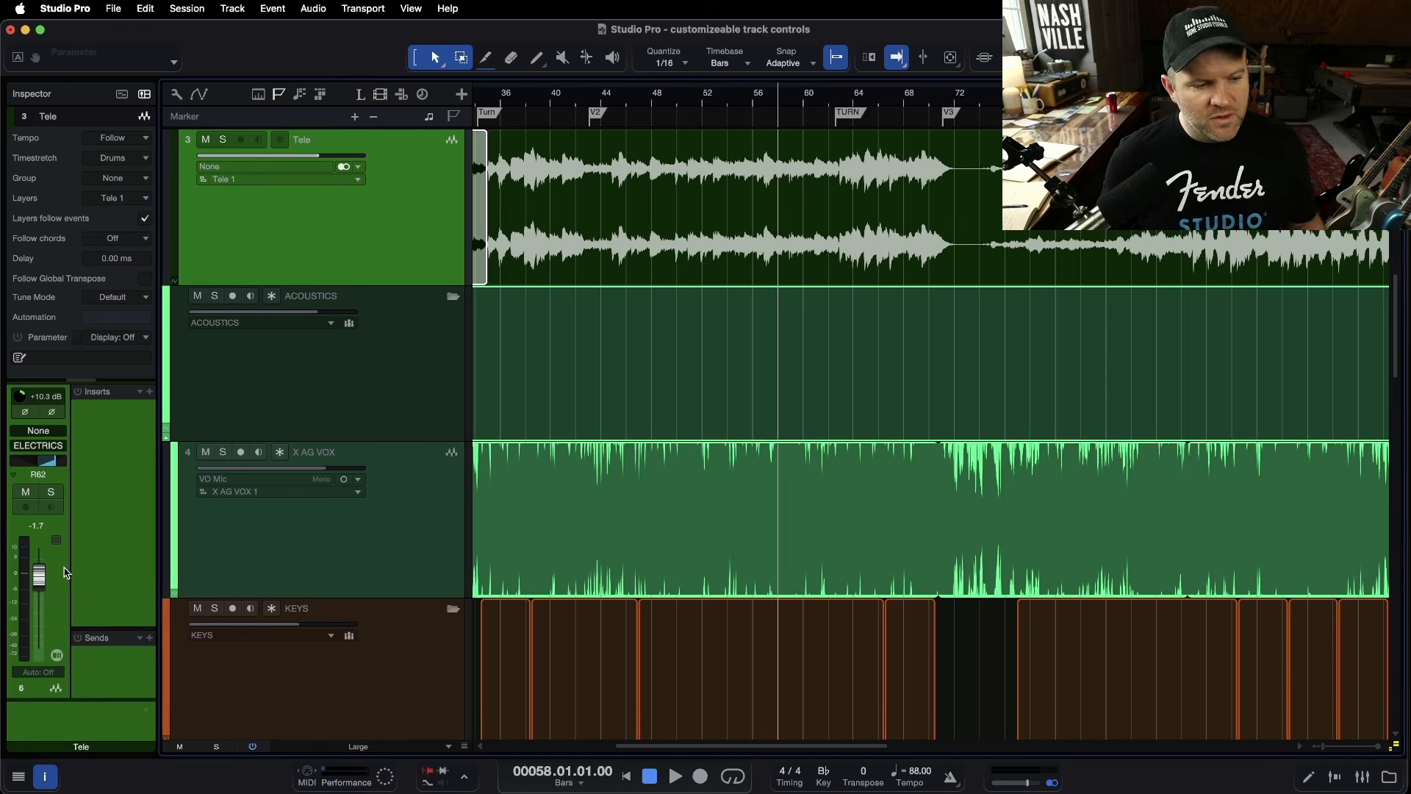
Step: Reopen the Track Controls customization, try hiding Volume against the Inspector's fader, and restore it
right_click(329, 226)
click(390, 648)
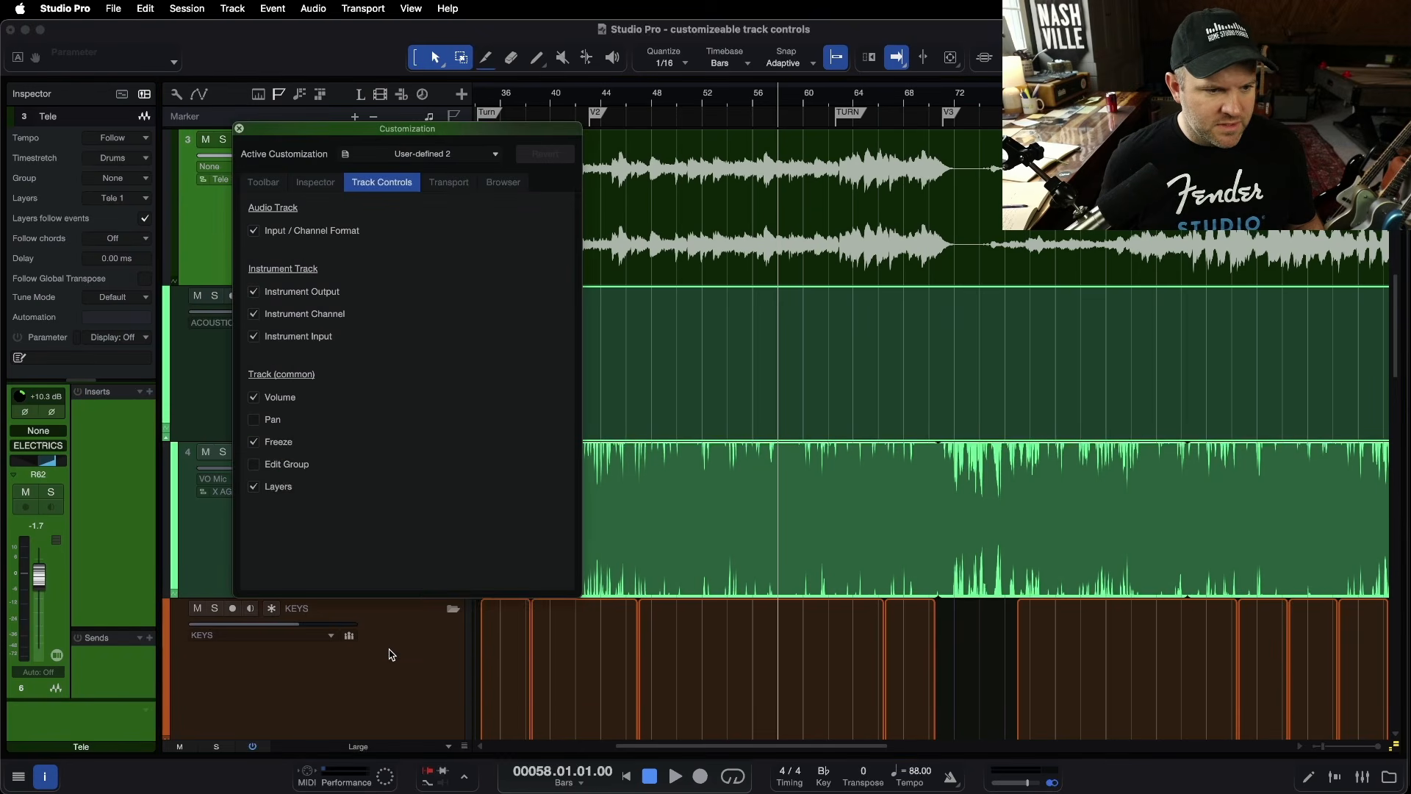
click(278, 397)
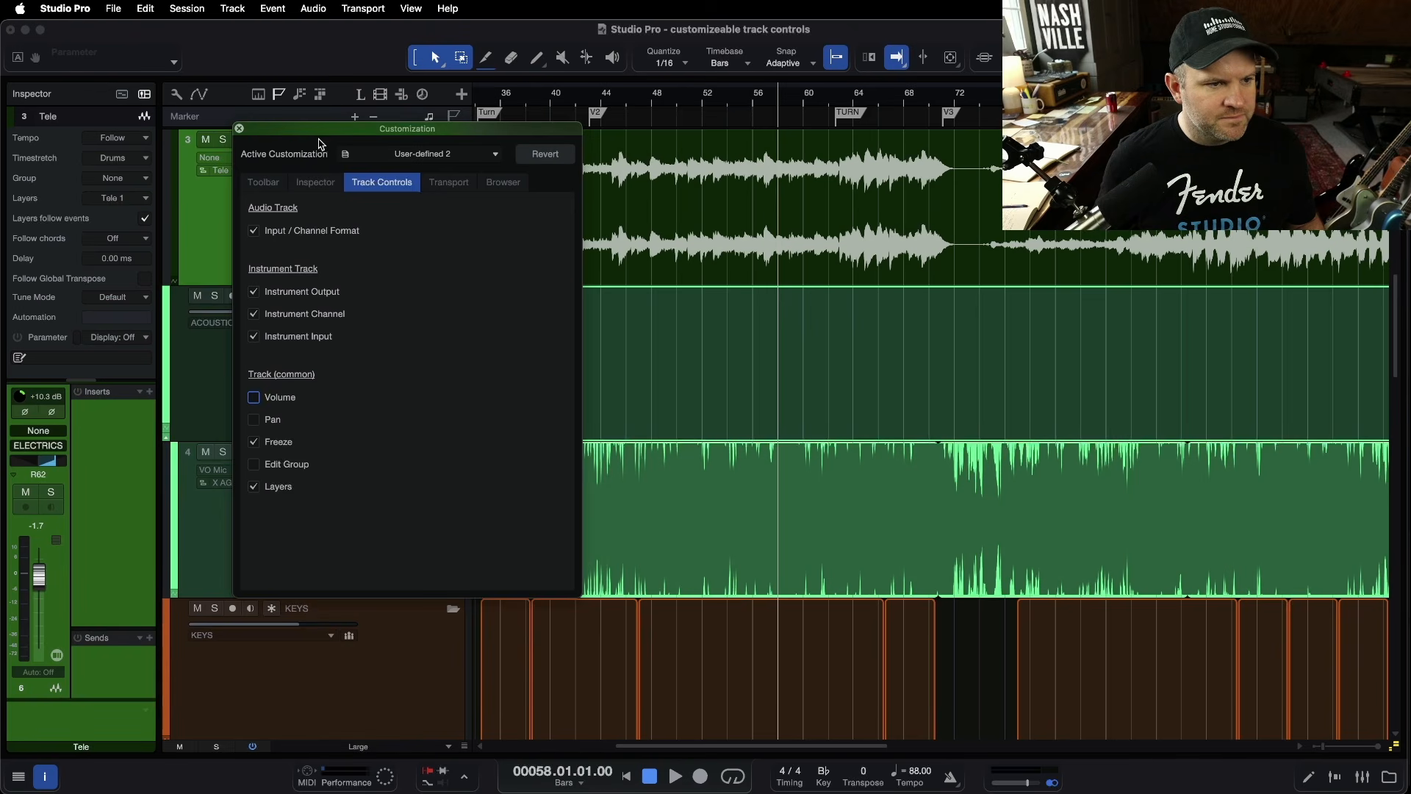
drag(329, 131, 550, 178)
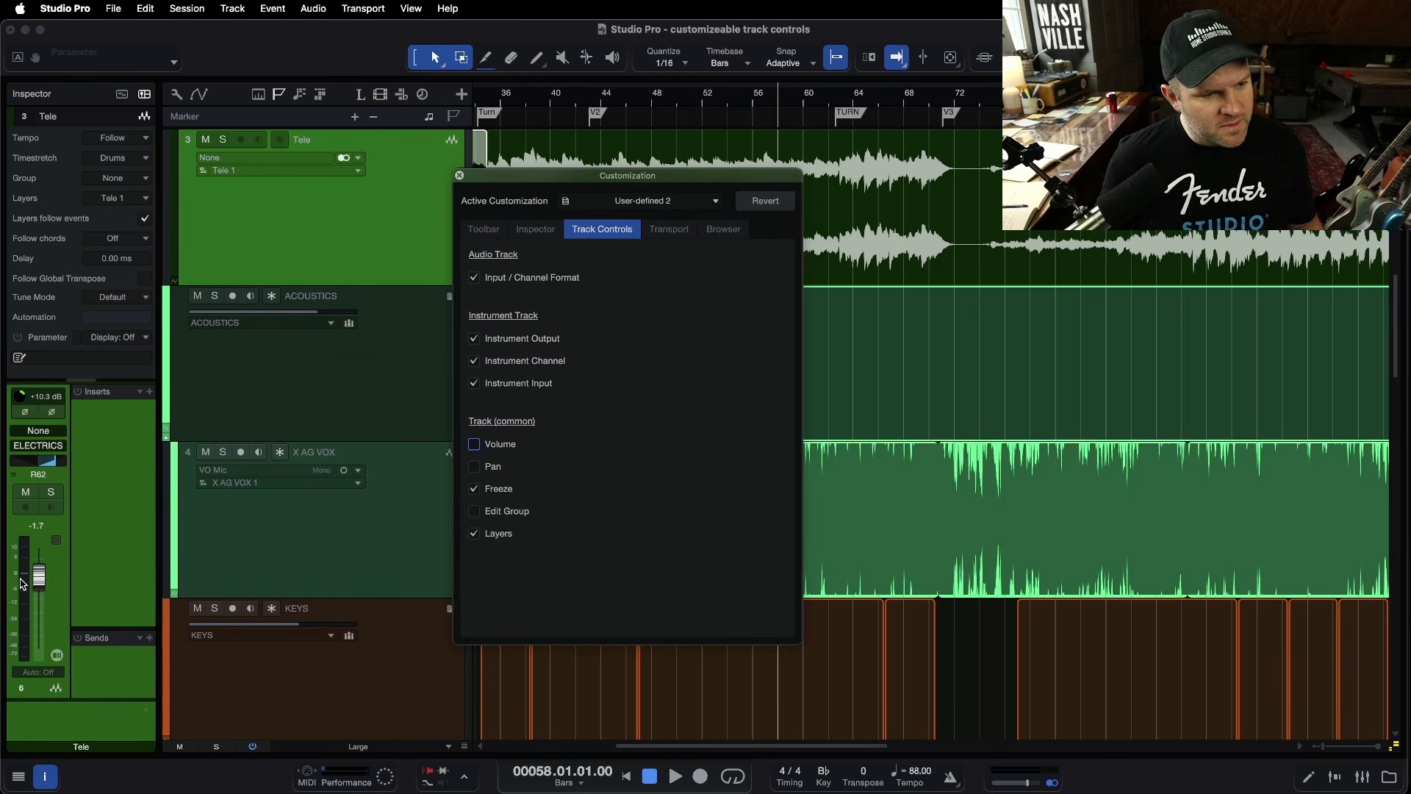
click(474, 444)
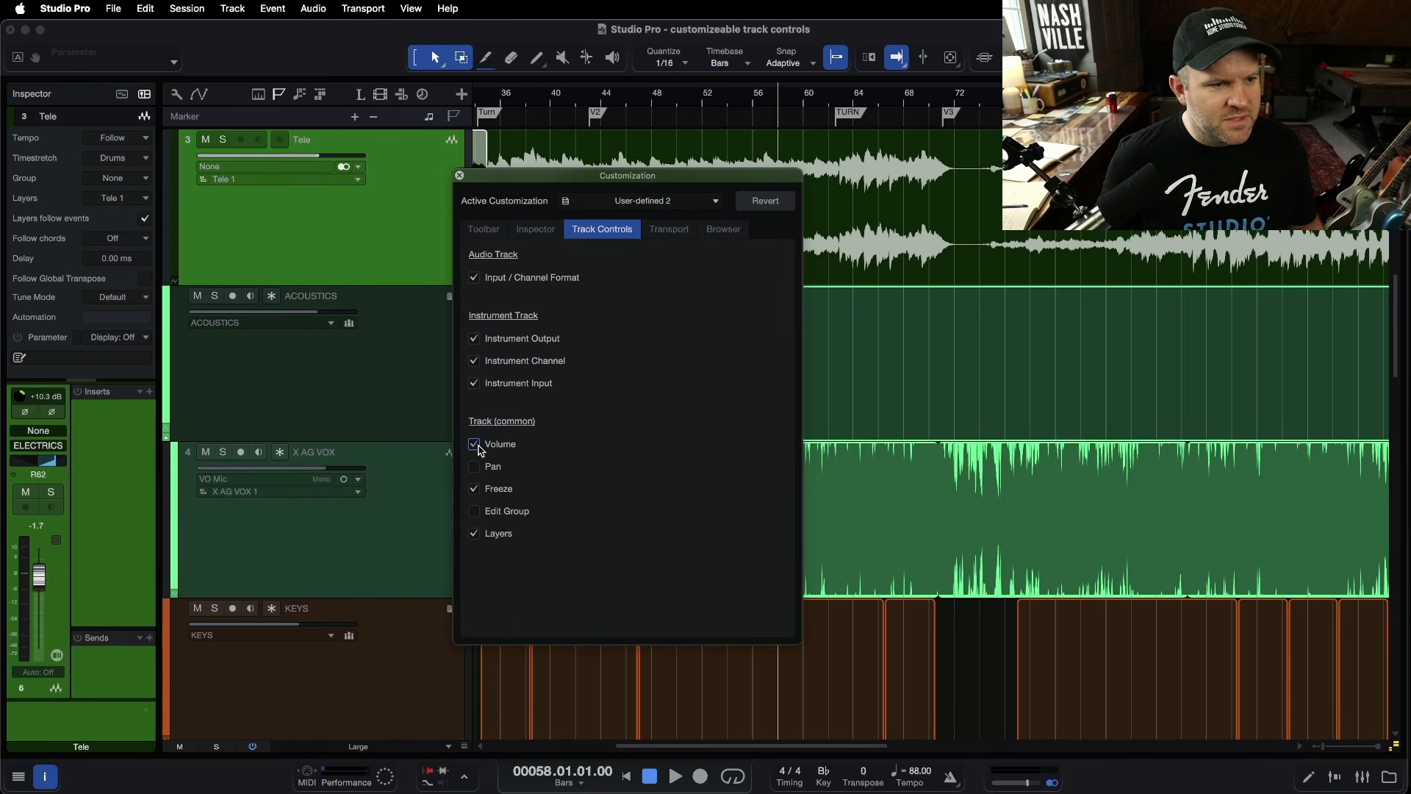
Step: Try showing Pan in the common track controls and hide it again
click(478, 466)
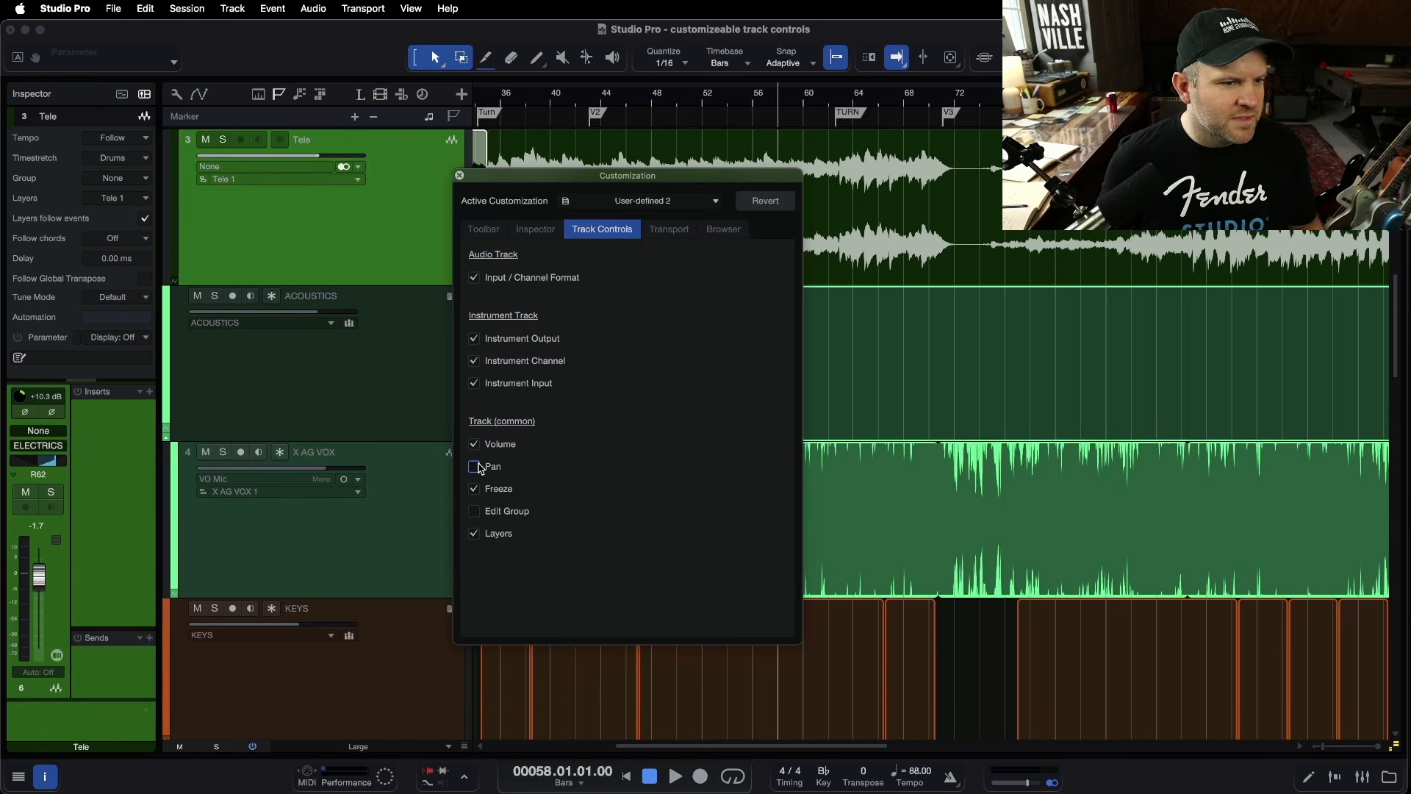
click(478, 466)
click(354, 250)
click(368, 246)
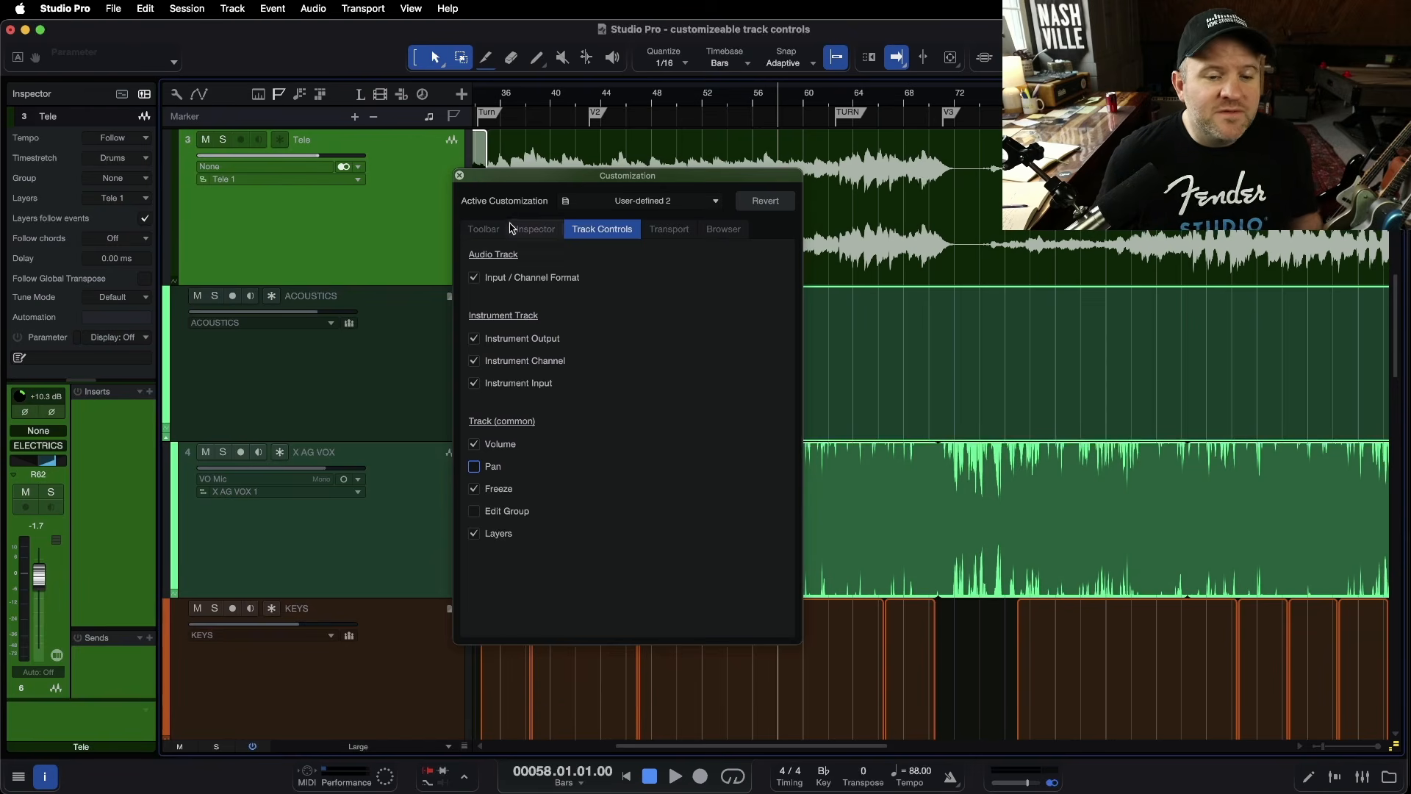
Step: Look at the options for storing the customization, close the Customization window and zoom out to the full arrangement
click(572, 202)
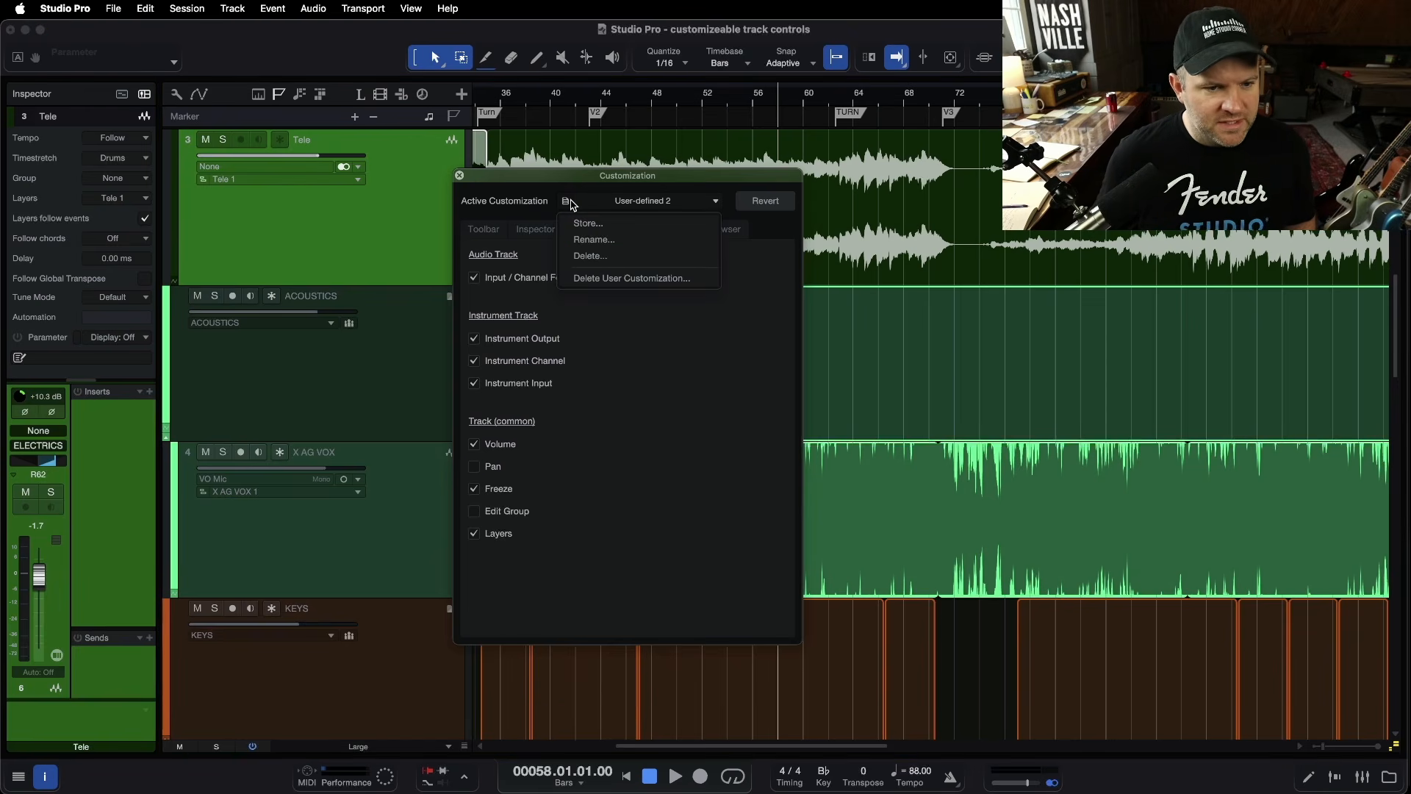
click(511, 200)
click(459, 176)
key(z)
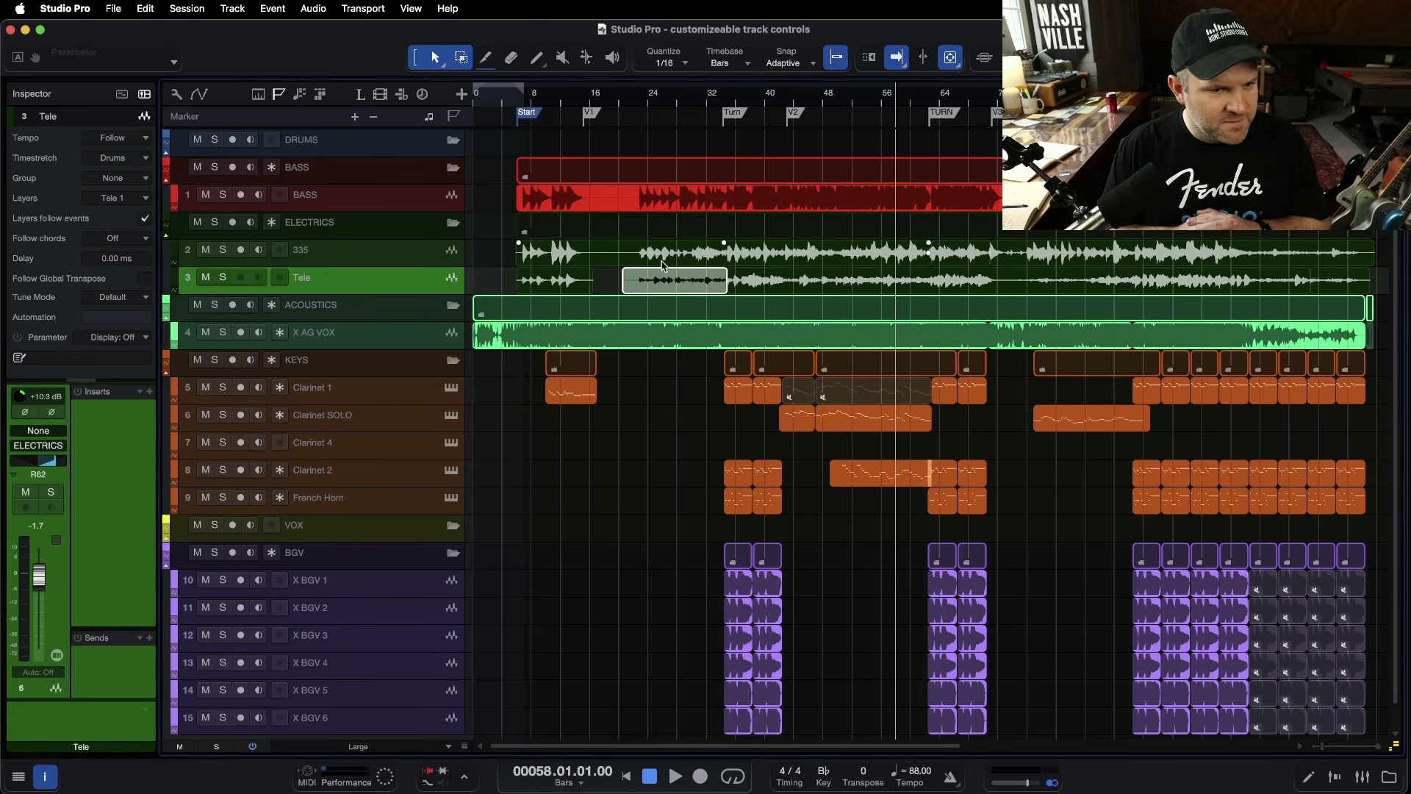
Step: Hide the Inspector and open the Customization window on the toolbar options
key(F4)
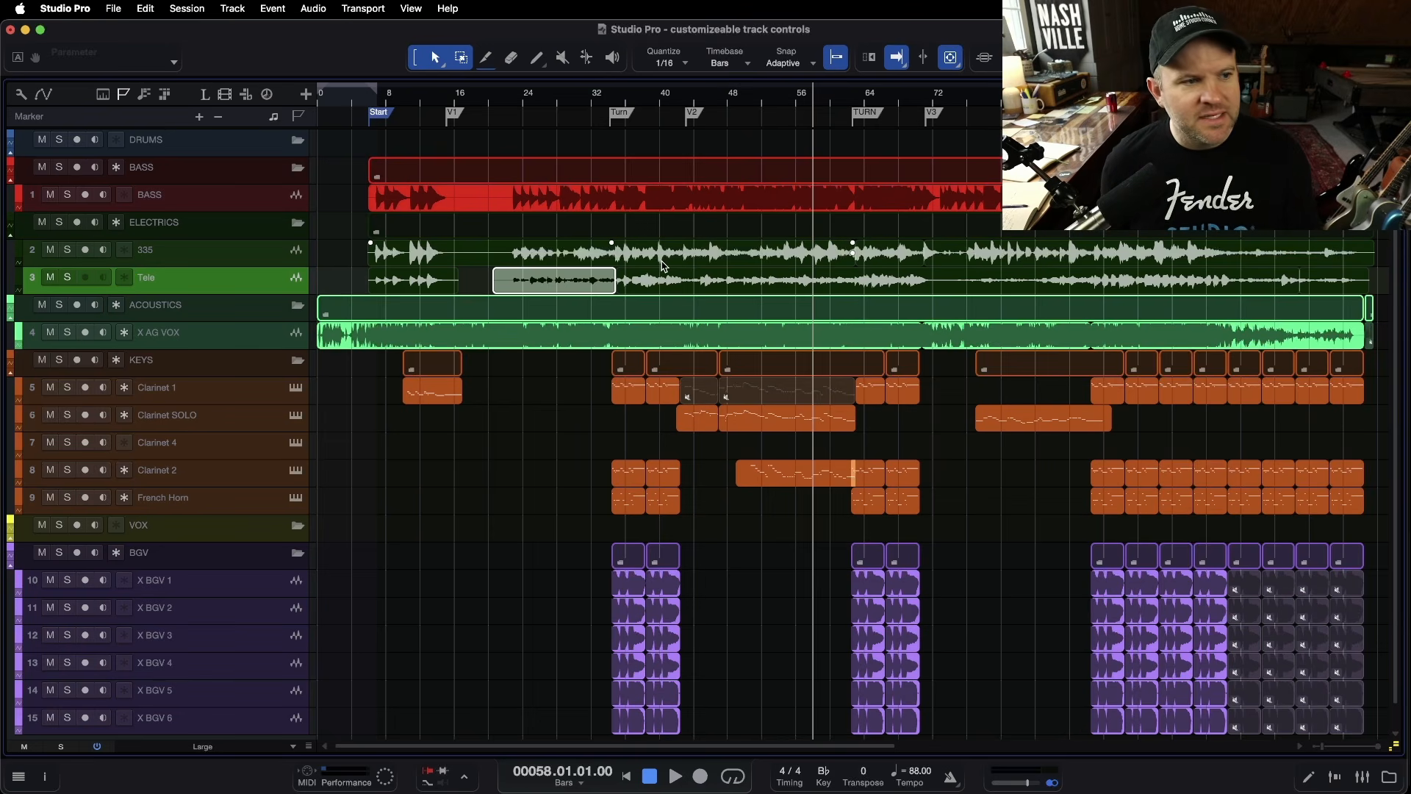
right_click(250, 52)
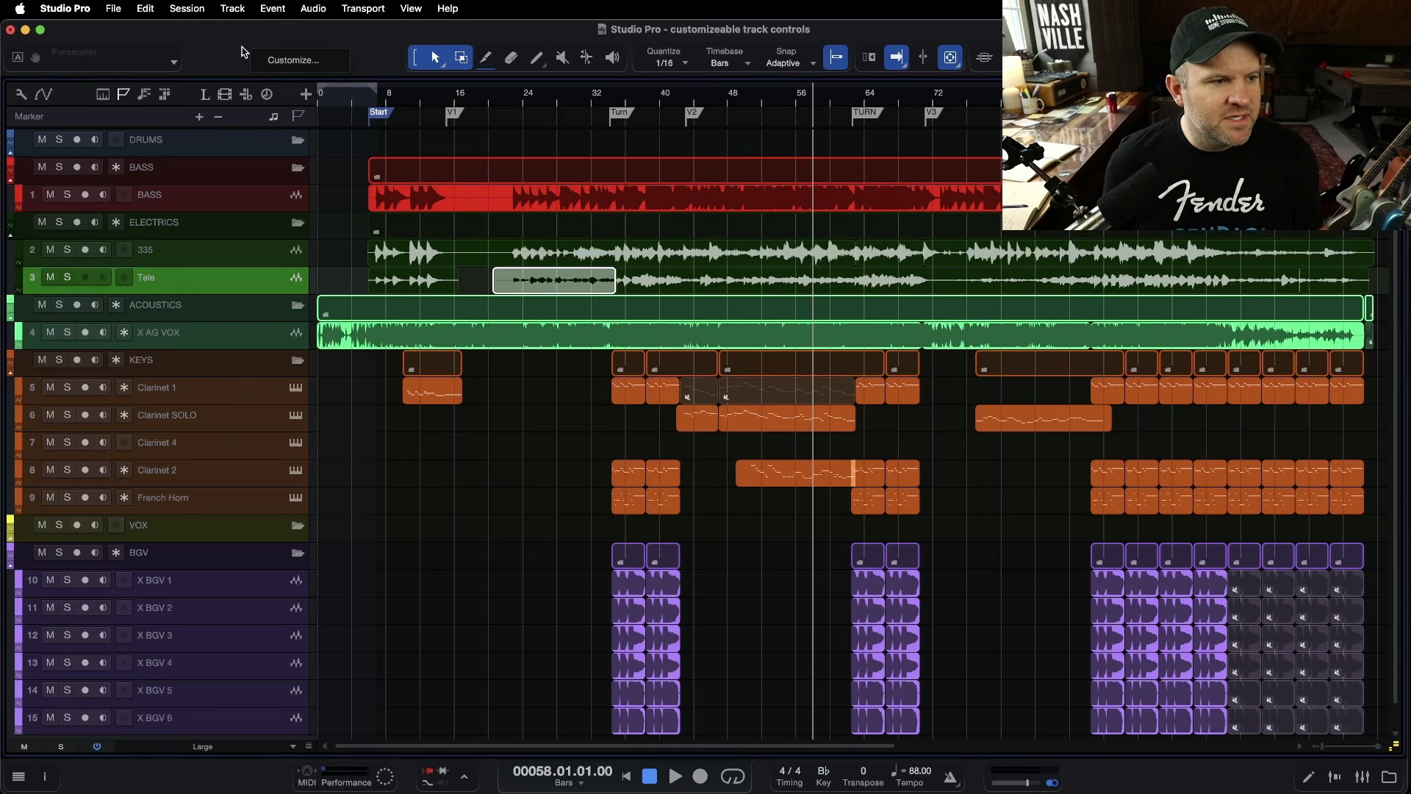
click(265, 60)
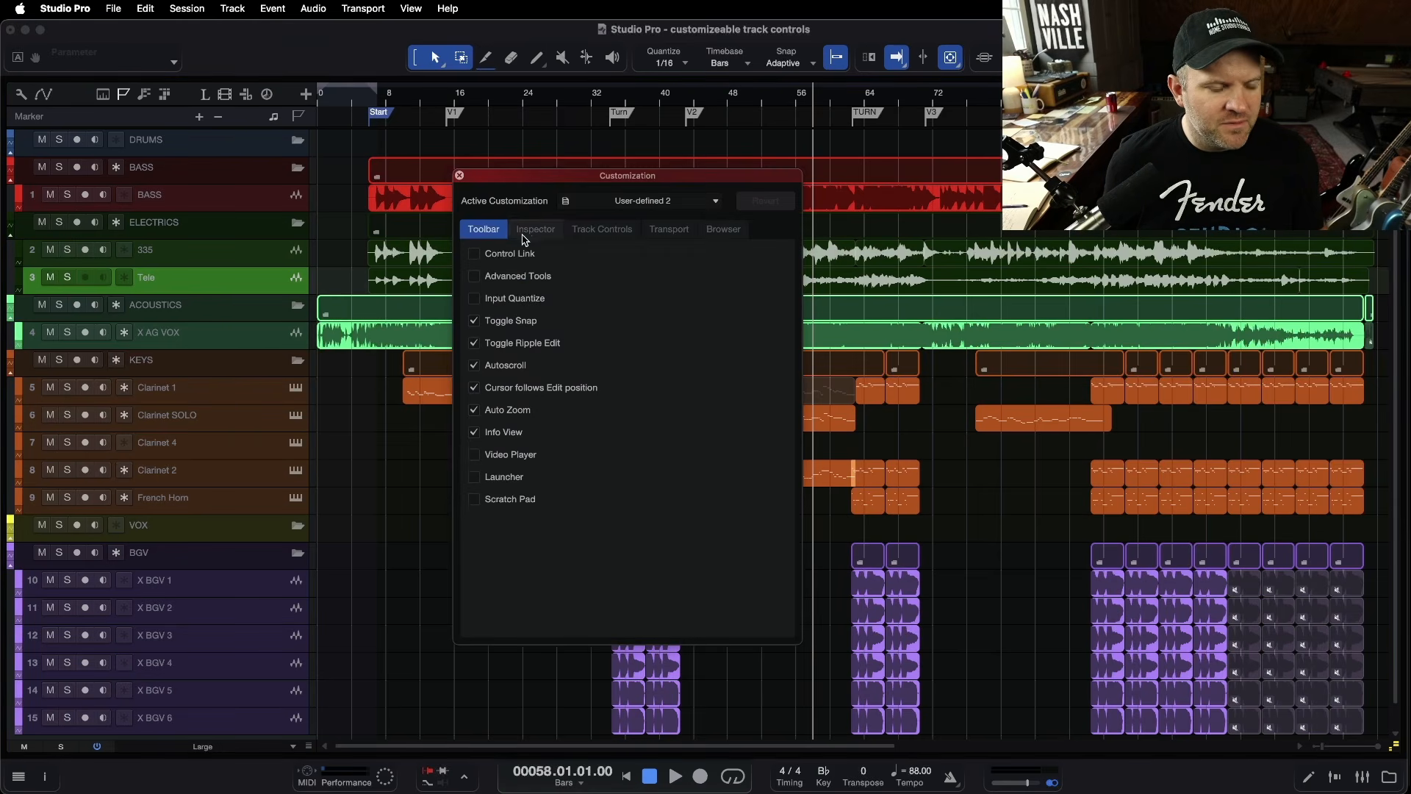
Step: Try showing Control Link and hiding Toggle Snap in the toolbar, restoring each option
click(489, 255)
click(489, 255)
click(536, 232)
click(493, 232)
click(506, 328)
click(506, 327)
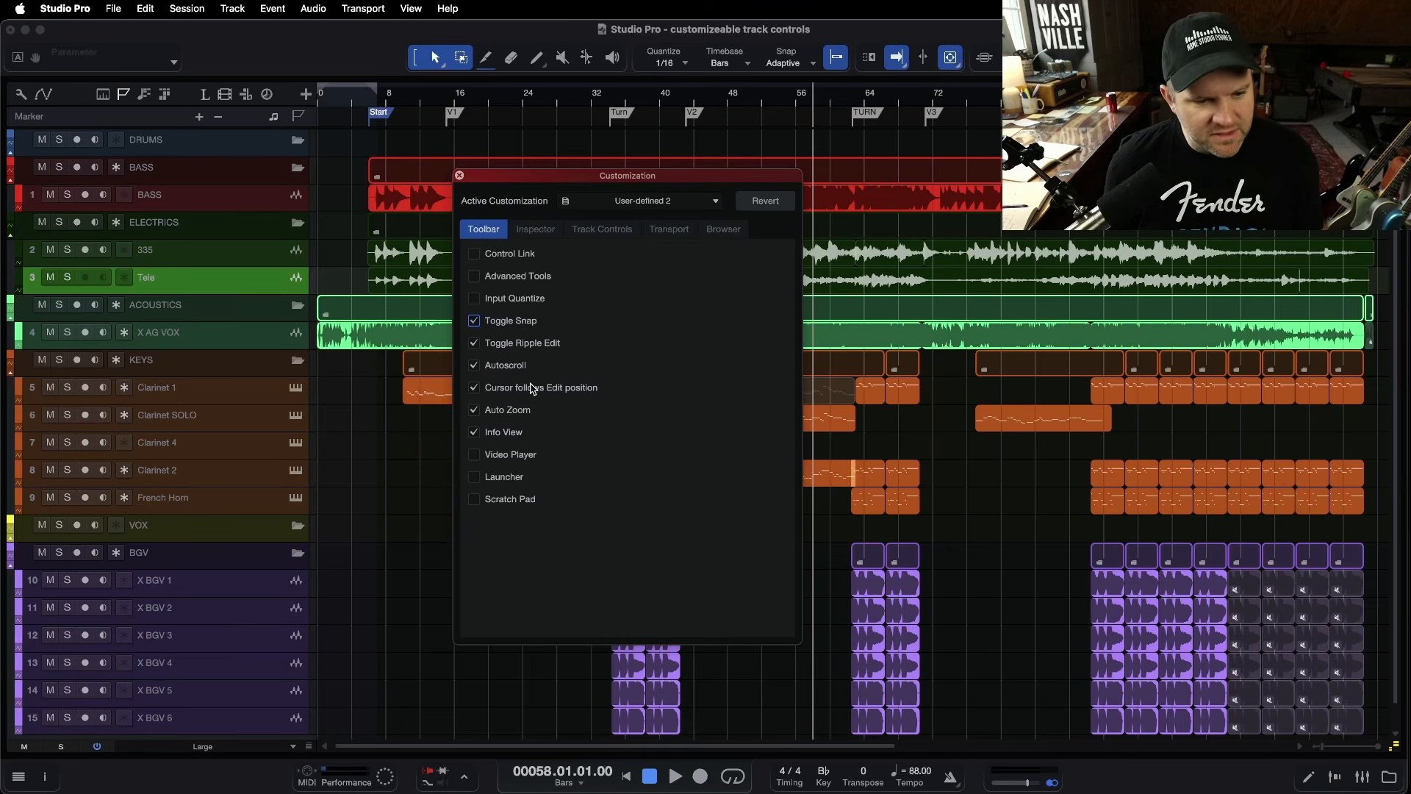
Step: Try hiding and showing Info View in the toolbar several times, leave it shown, and close the Customization window
click(509, 434)
click(510, 435)
click(509, 436)
click(510, 435)
click(509, 435)
click(509, 436)
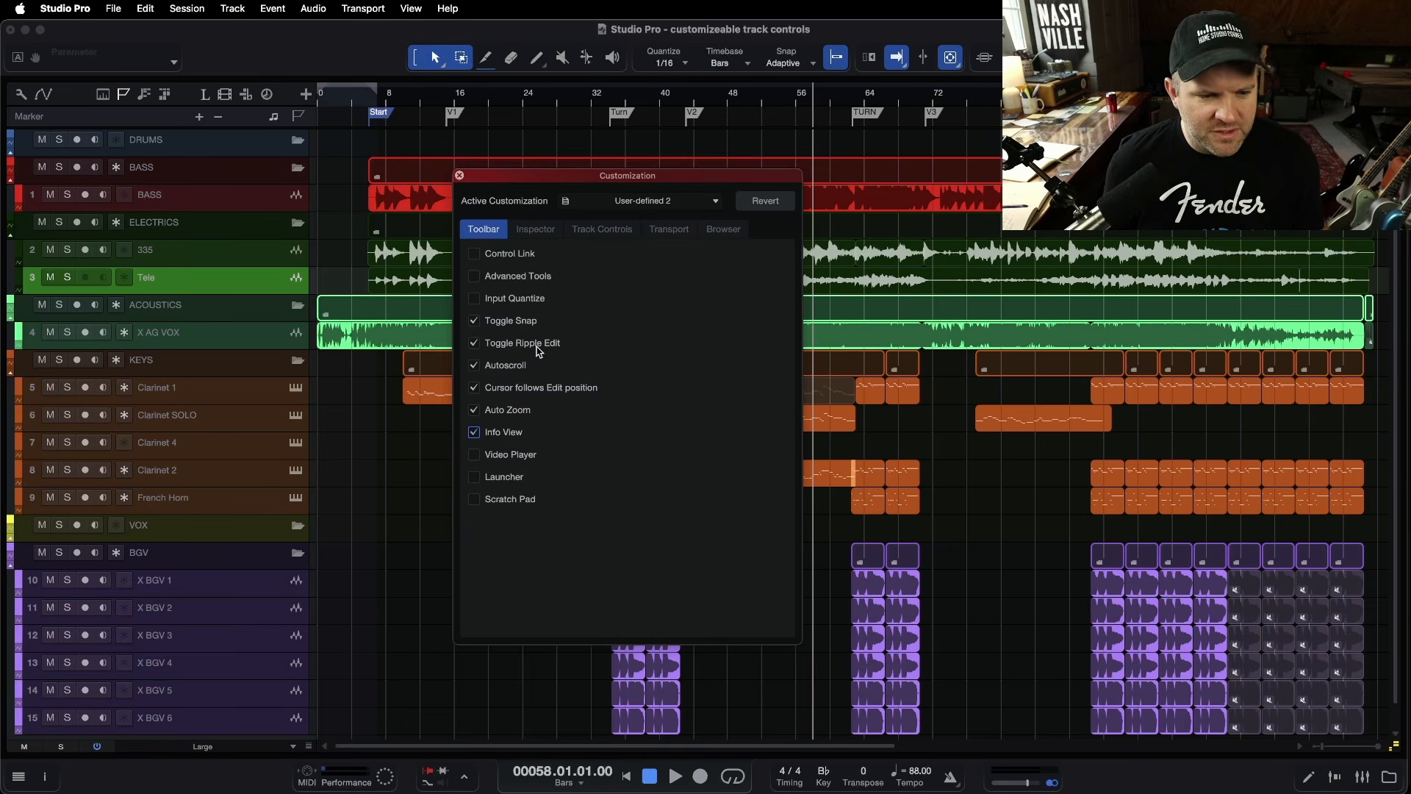
click(458, 176)
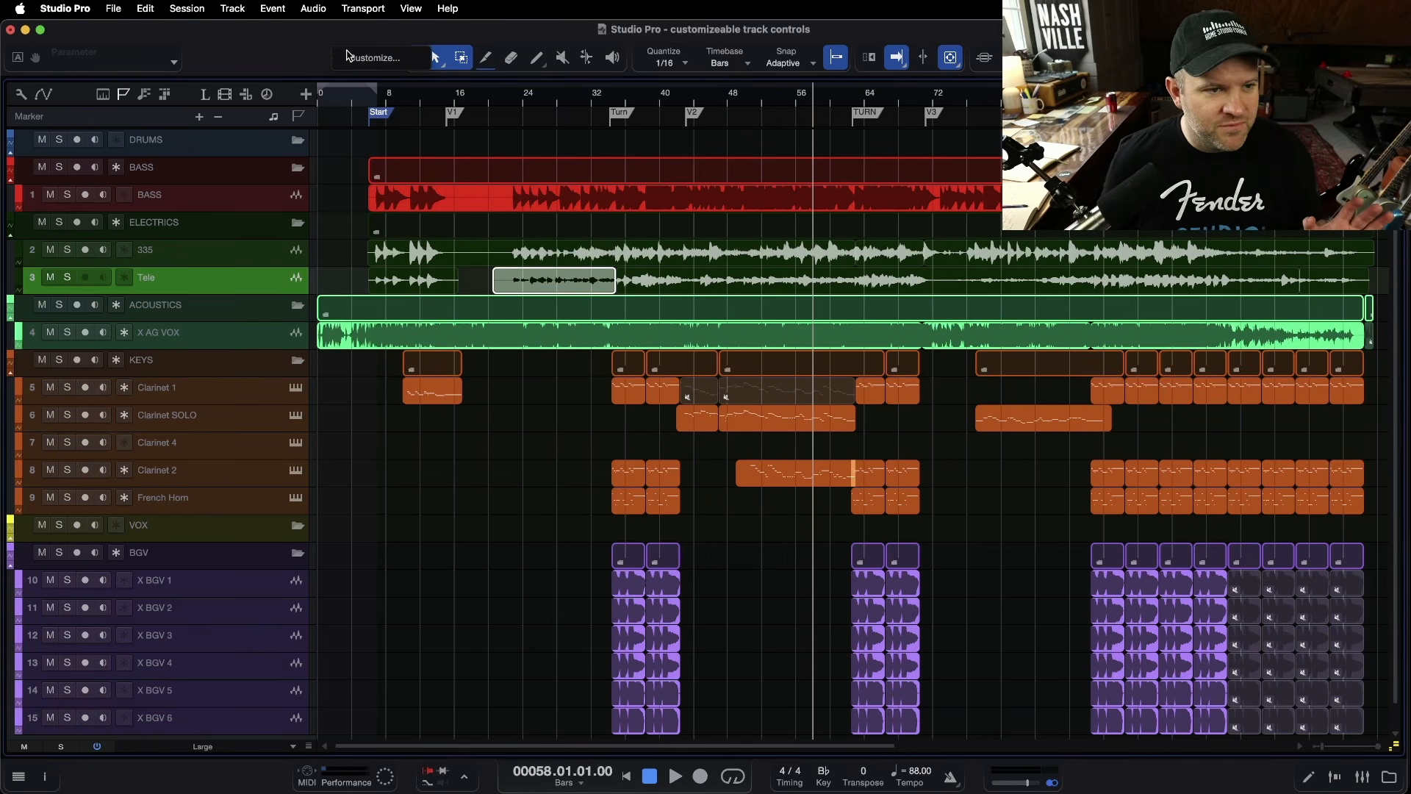
Step: Reopen the Customization window, look through the available Active Customization presets without changing the selection, and close it
click(371, 58)
click(674, 209)
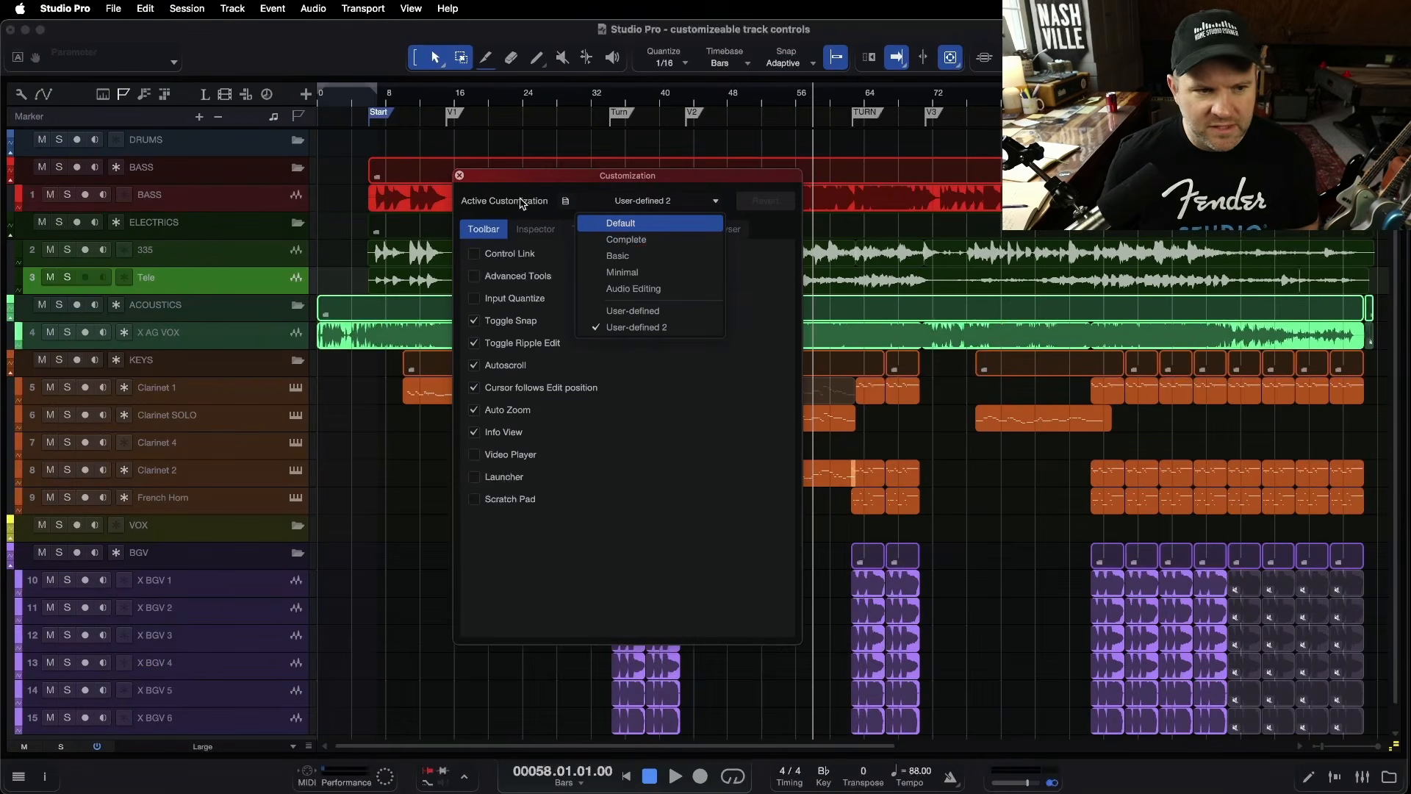
click(89, 49)
click(350, 41)
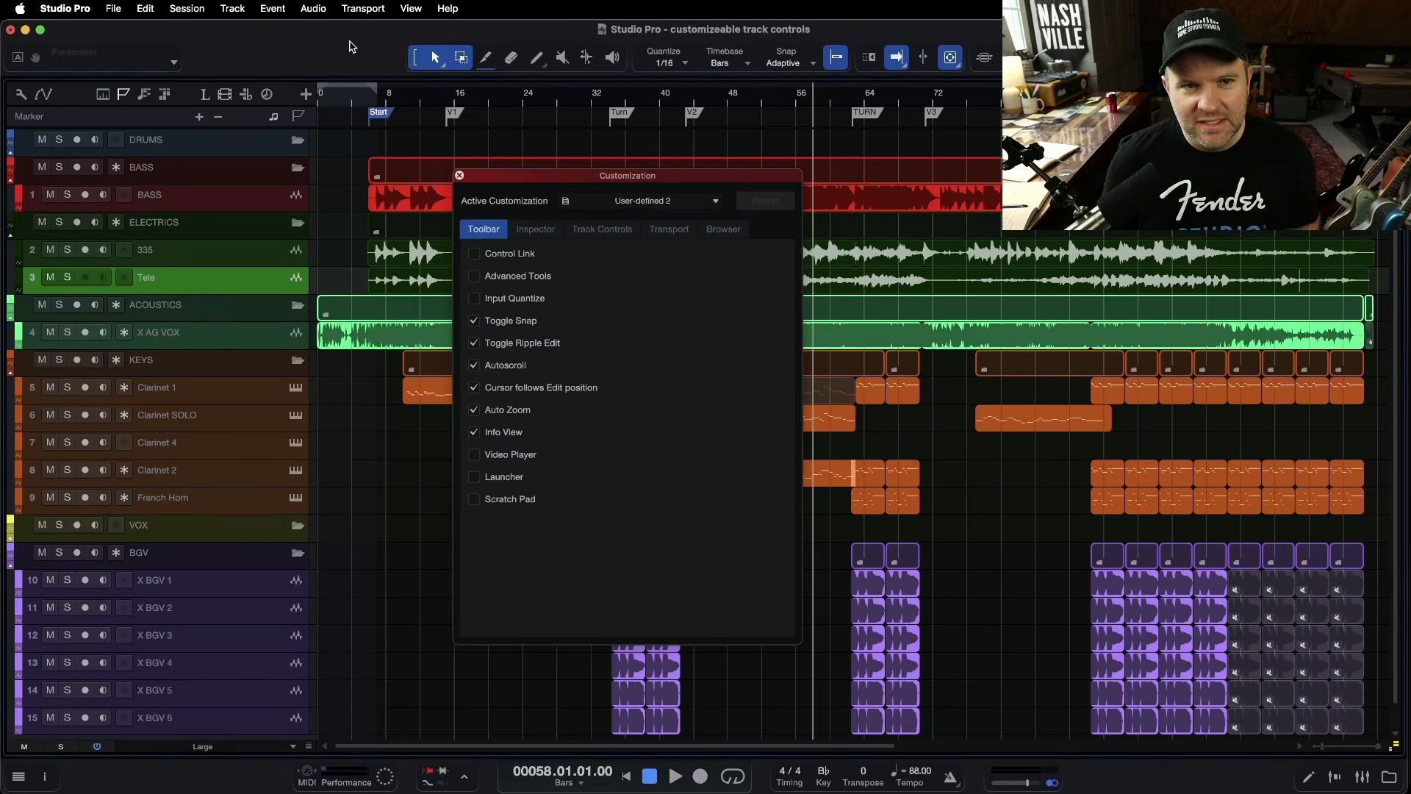
click(459, 176)
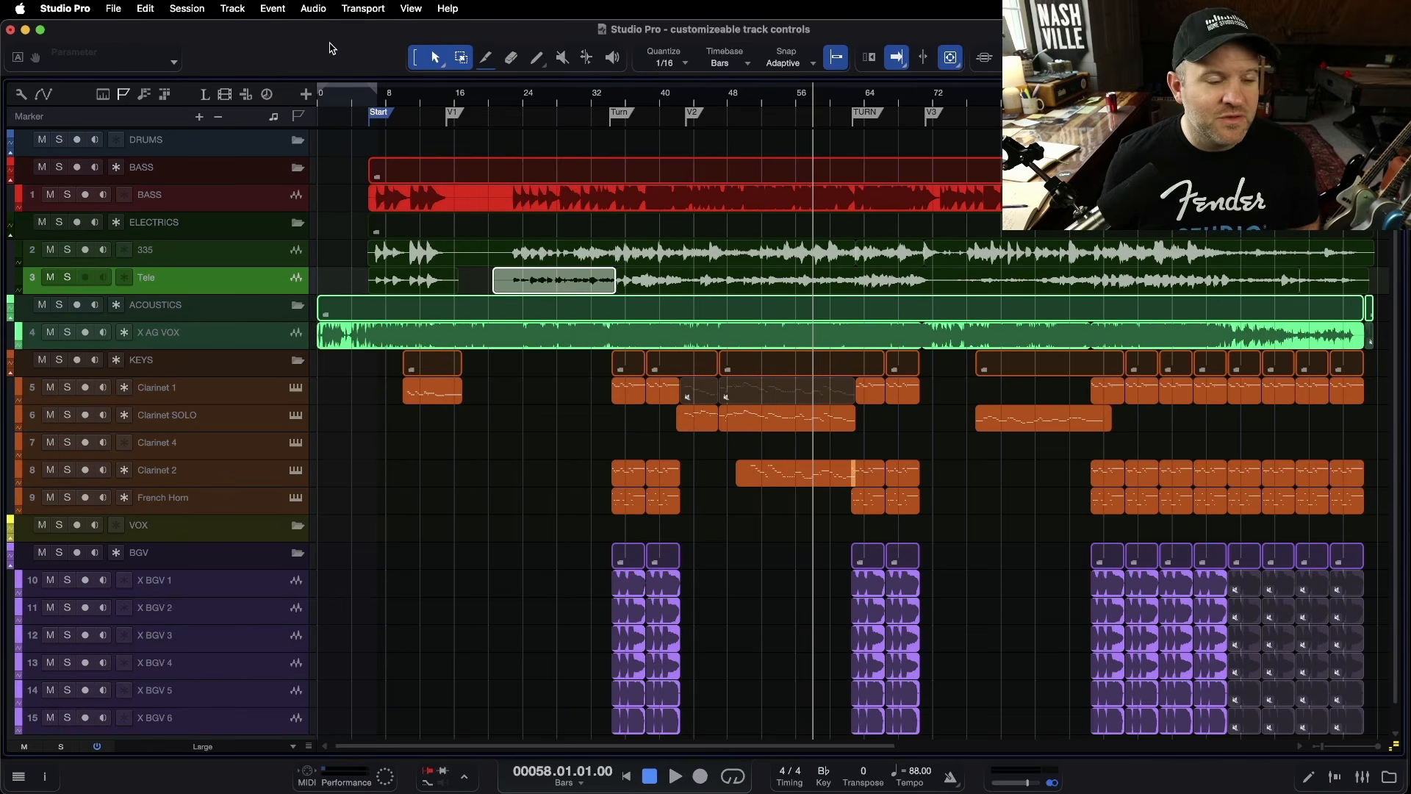
Step: Save the session and enlarge the track heights around the X AG VOX and KEYS tracks to Medium or above
key(super+s)
scroll(381, 329, up, 8)
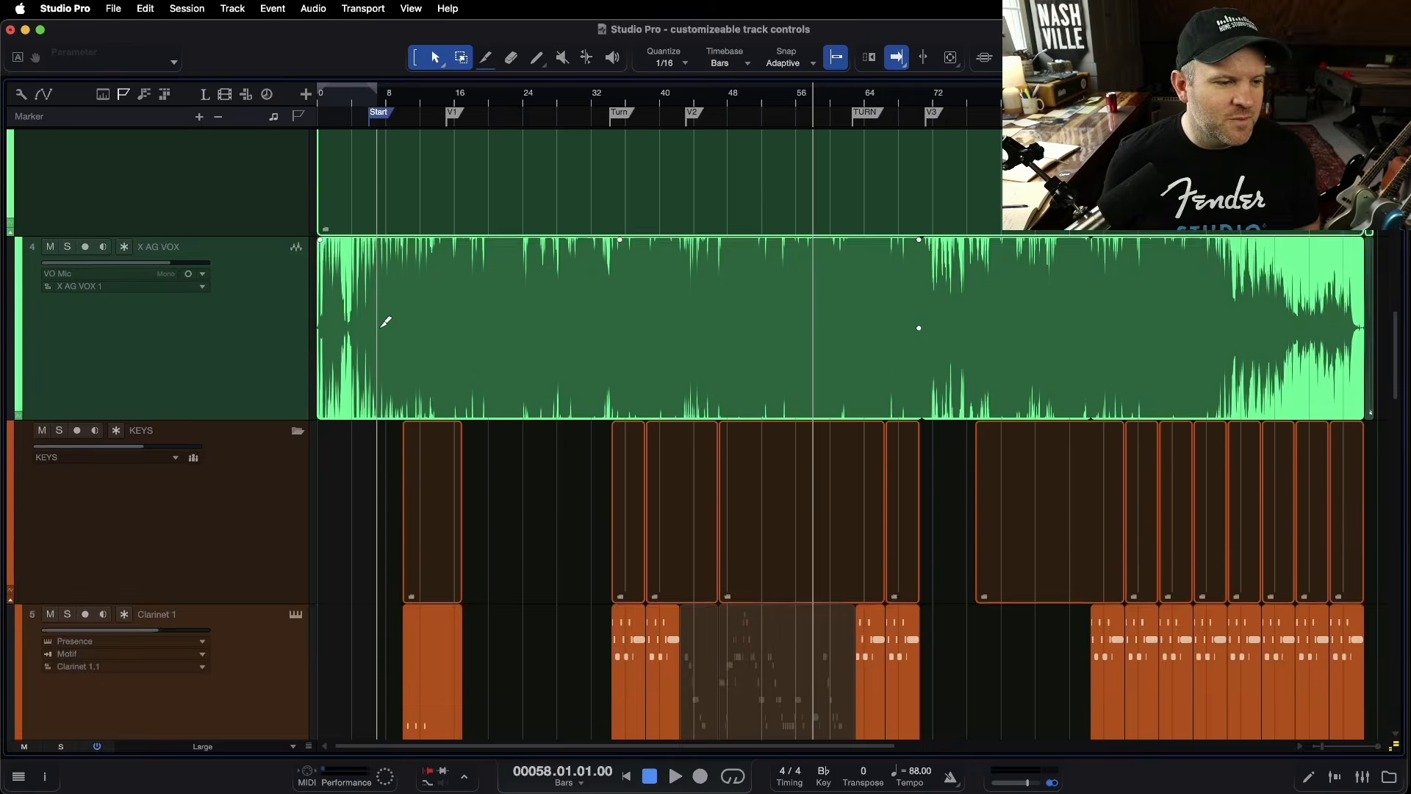
scroll(385, 323, down, 6)
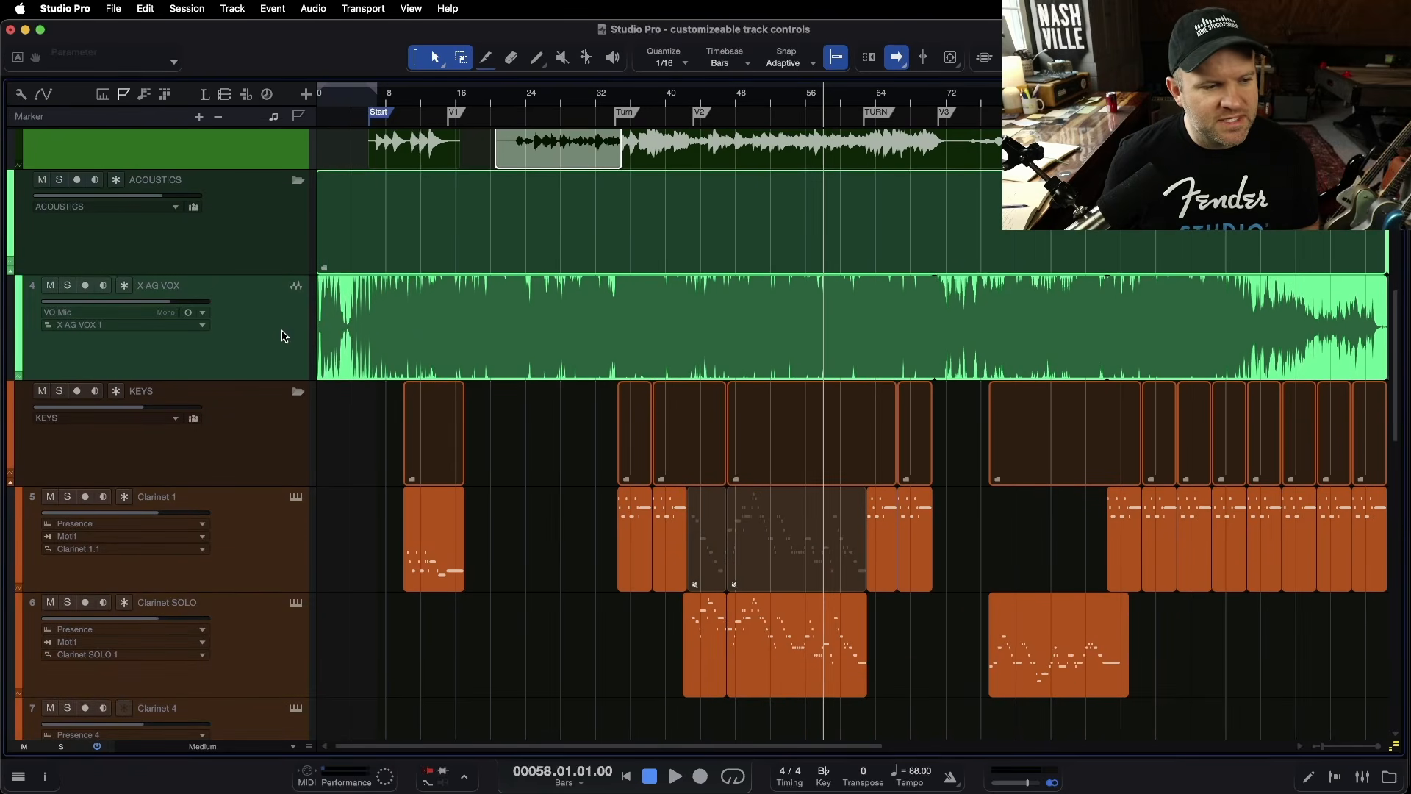